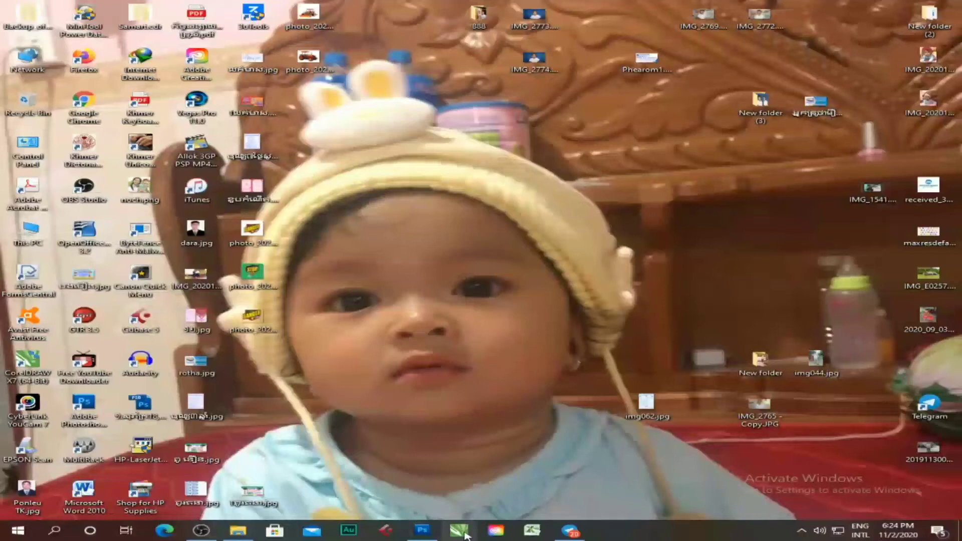
- Launch CorelDRAW X7 from the taskbar to reach its Get Started screen
click(461, 531)
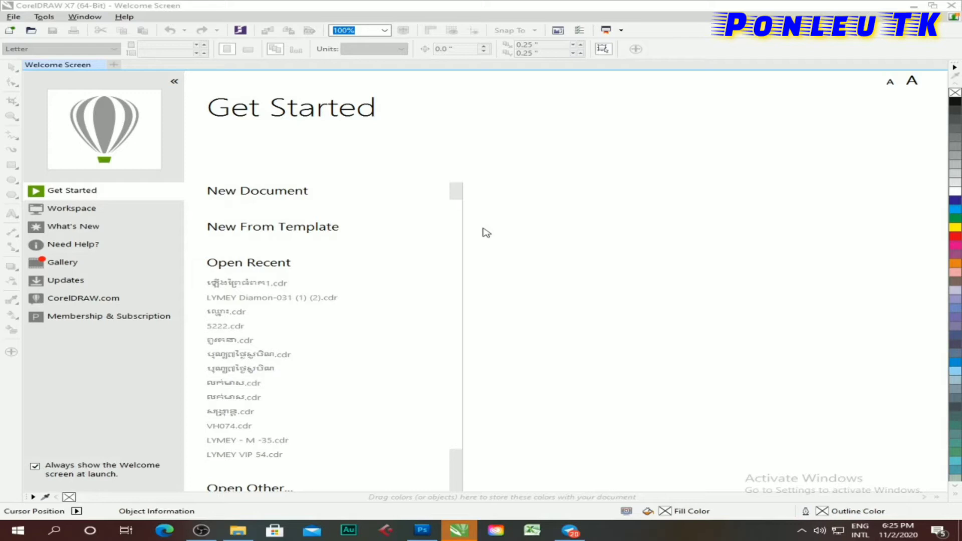
- Create a new 59 × 12 cm RGB document in centimetres at 300 dpi
click(11, 32)
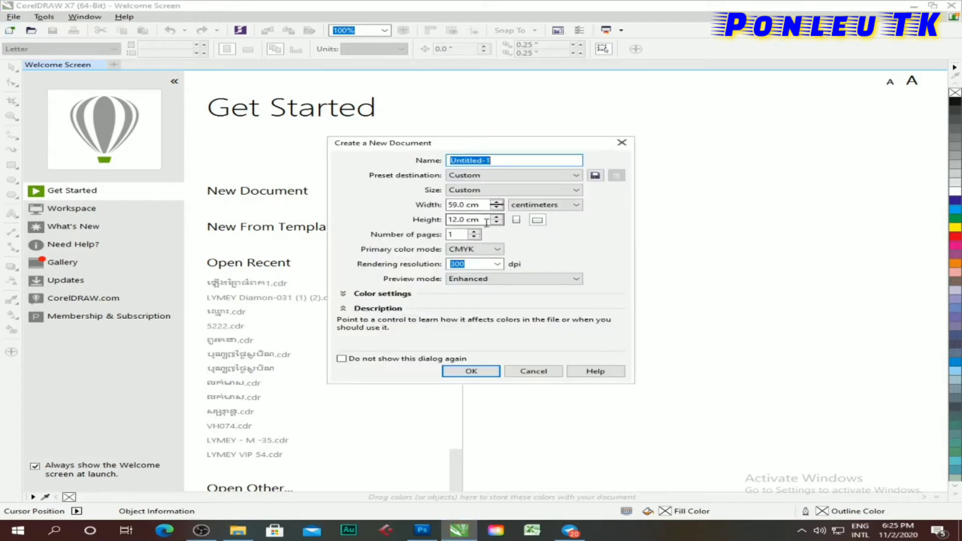
click(547, 205)
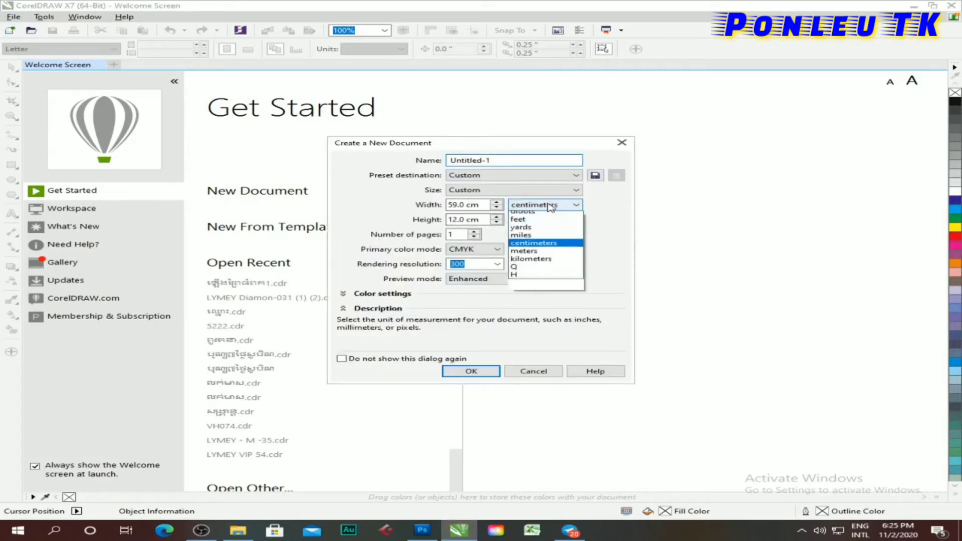
click(552, 299)
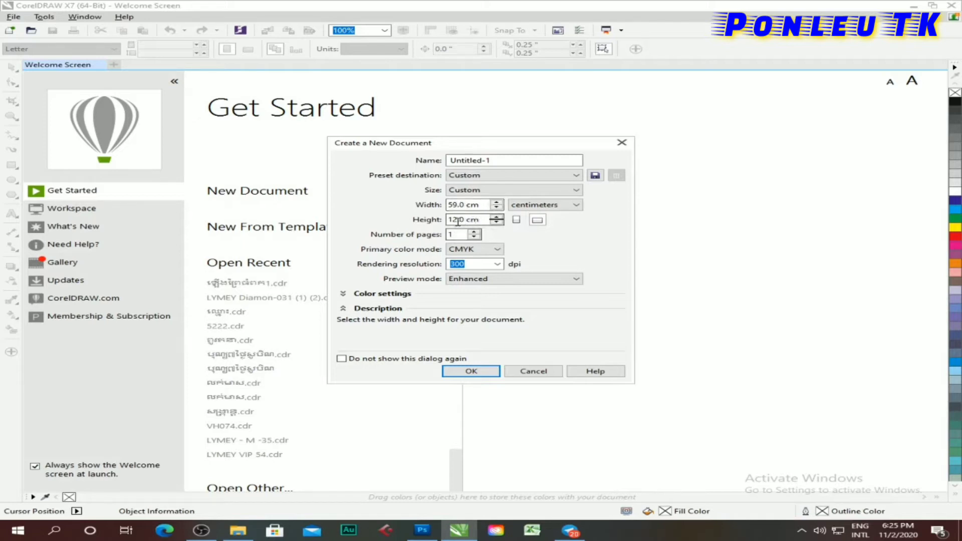
click(483, 251)
click(466, 256)
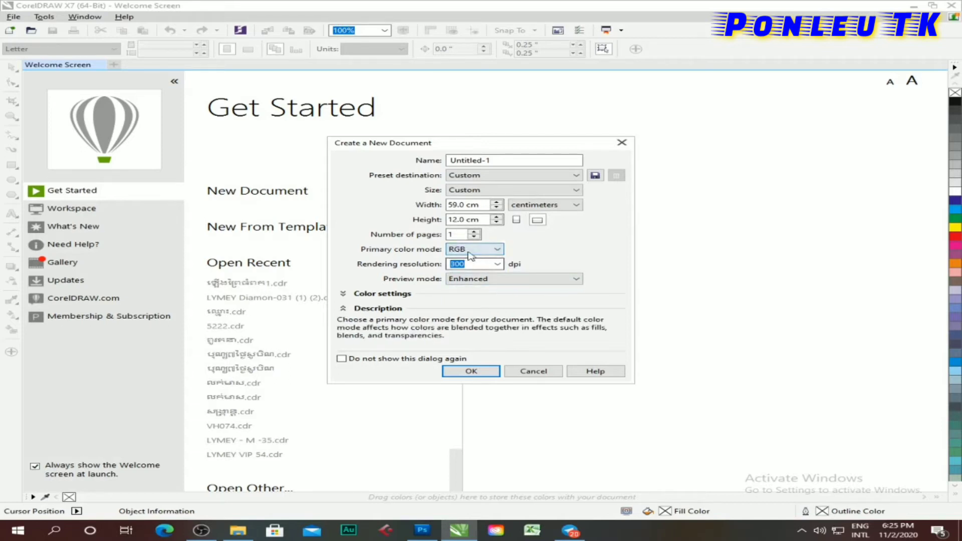
click(491, 372)
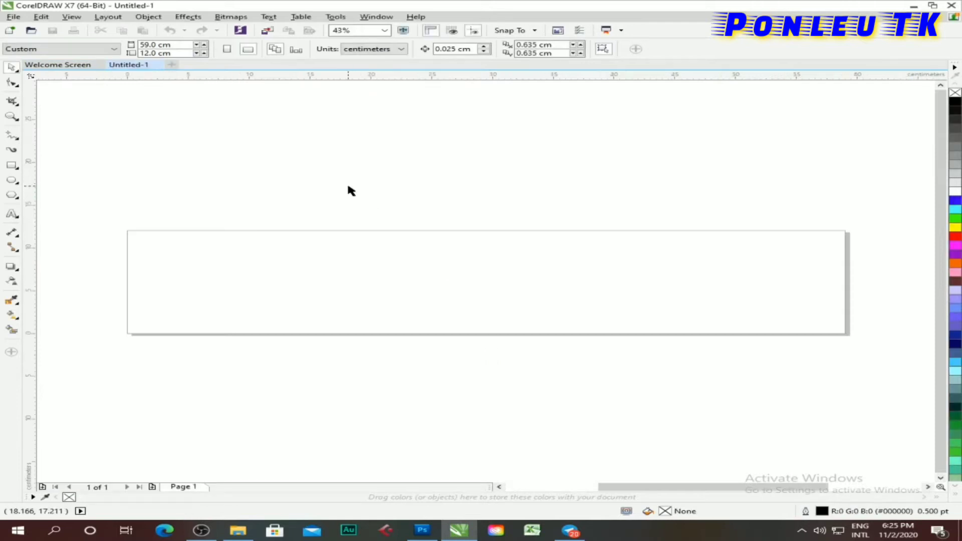
- Drag the STOP and RANGER logo photos from the desktop onto the CorelDRAW page
scroll(369, 206, up, 1)
scroll(371, 200, down, 2)
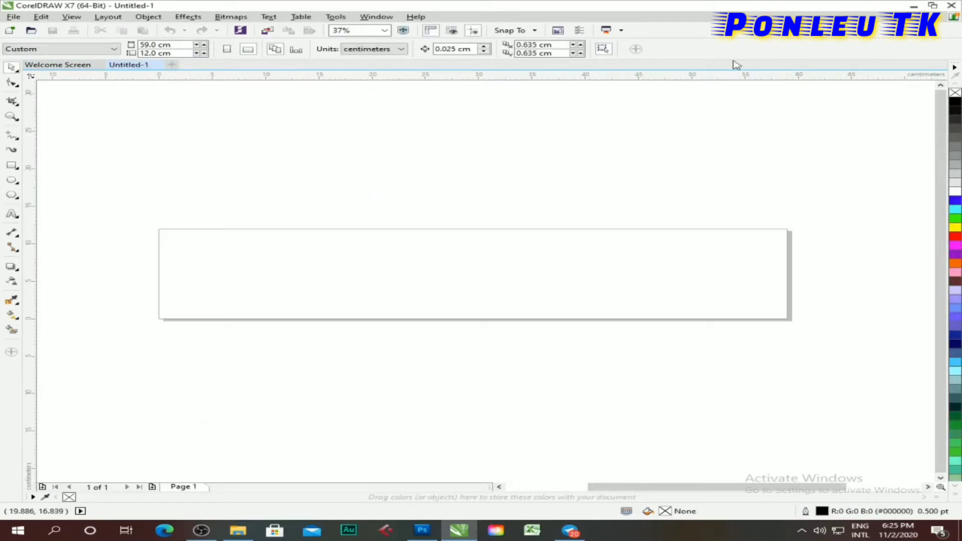
click(918, 8)
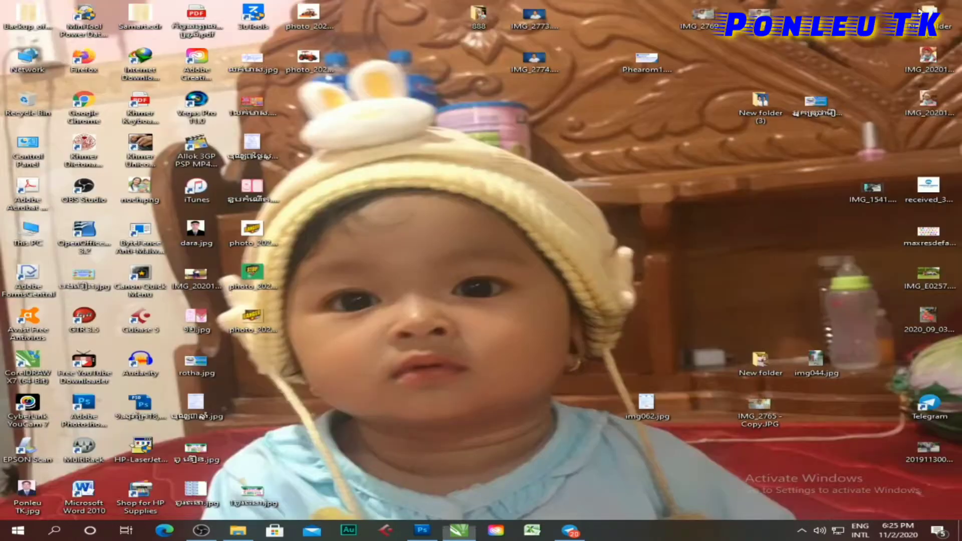
click(255, 321)
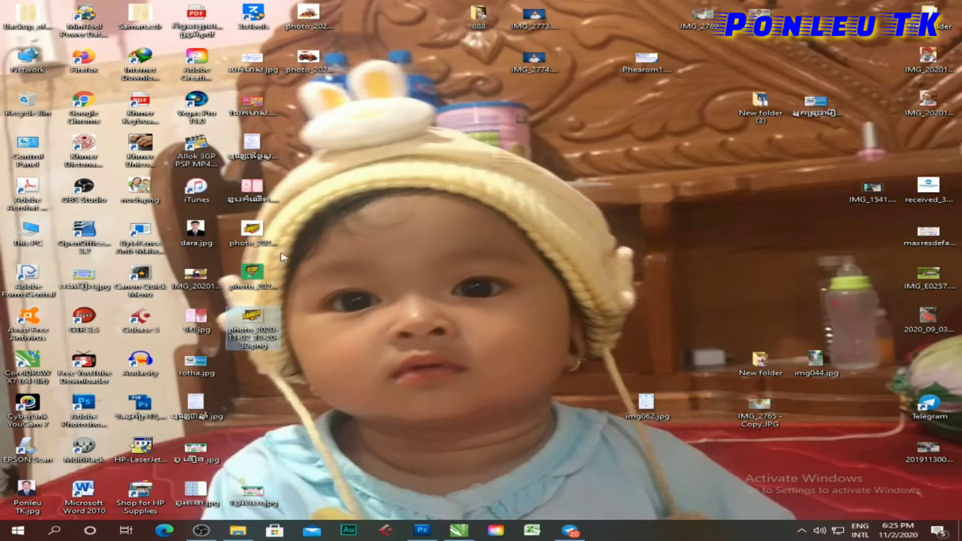
ctrl+click(254, 233)
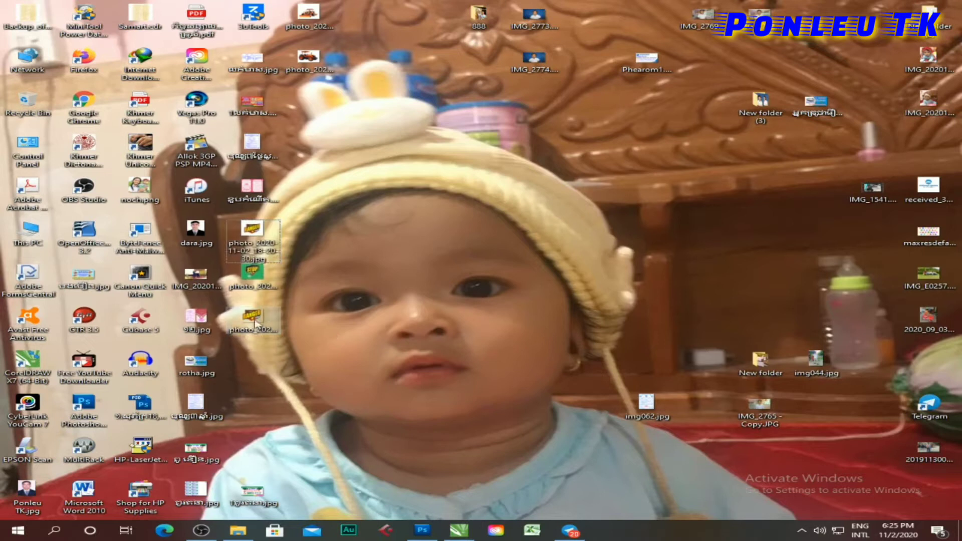
click(255, 277)
drag(261, 308, 468, 531)
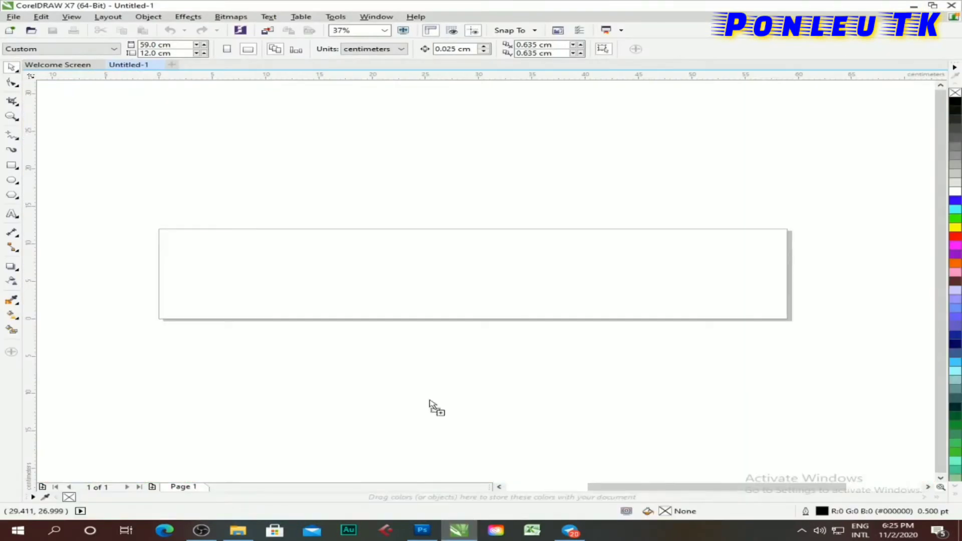
drag(469, 531, 368, 261)
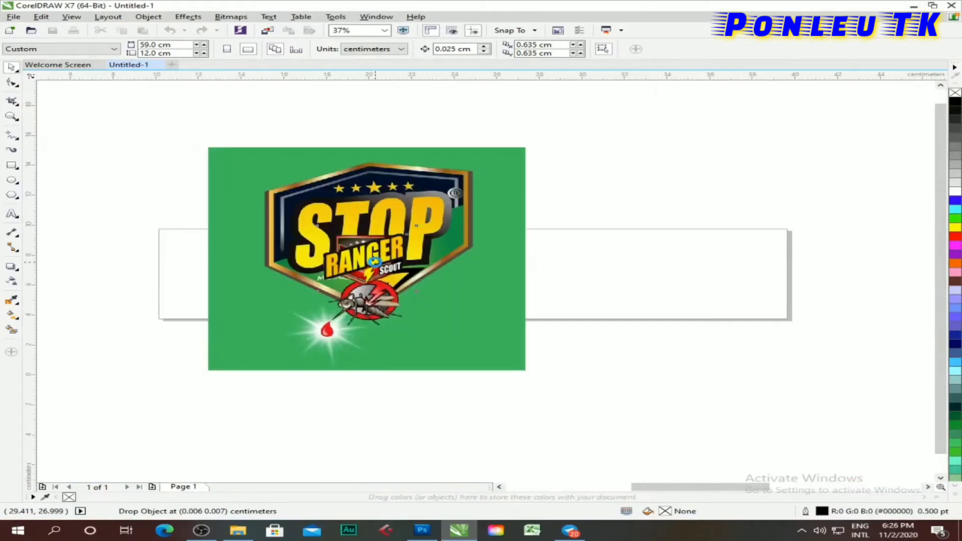
- Move the RANGER image off the STOP image to the left of the page
scroll(371, 261, up, 2)
scroll(371, 261, down, 2)
scroll(373, 262, down, 2)
drag(373, 262, 193, 214)
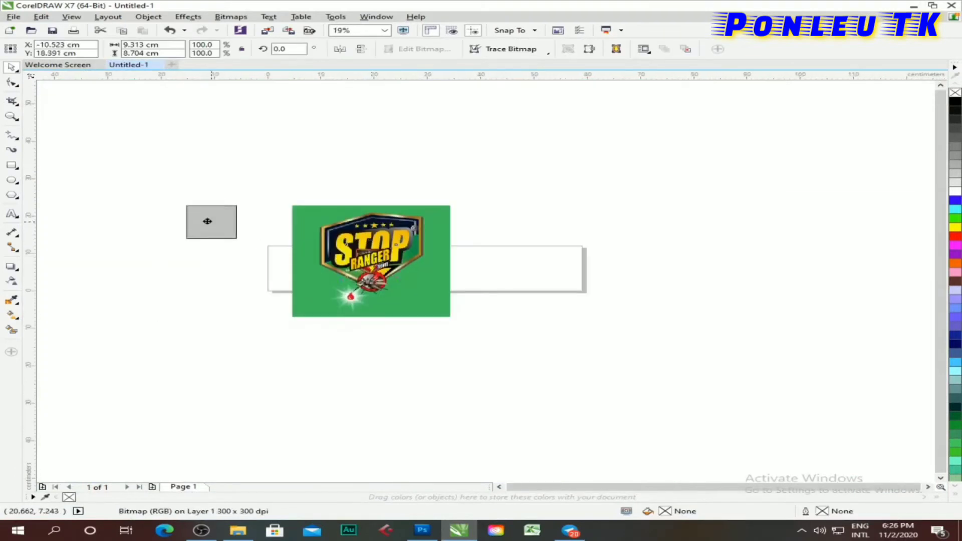
- Shrink the STOP photo to 32.2% (about 9.6 cm) and place it at the page's left end
click(300, 216)
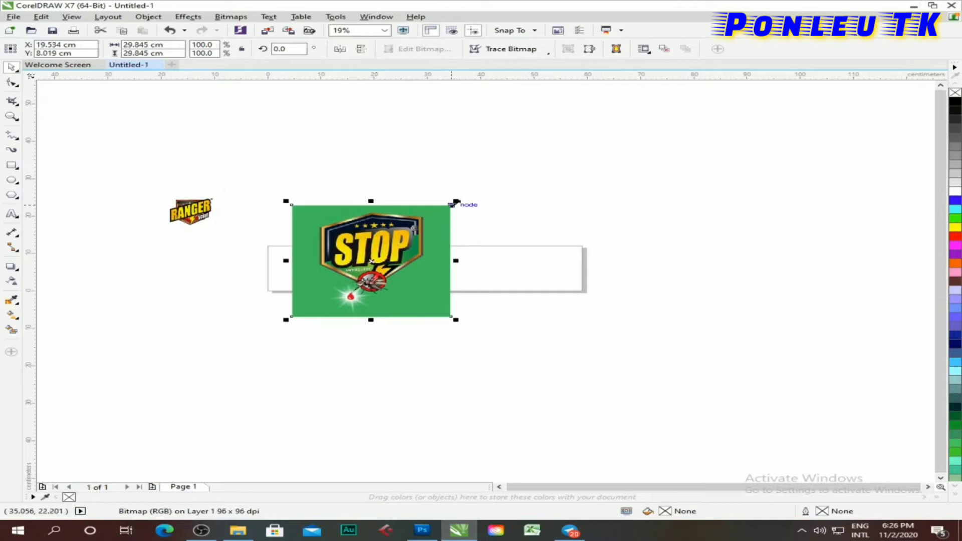
drag(455, 201, 406, 236)
drag(370, 264, 307, 264)
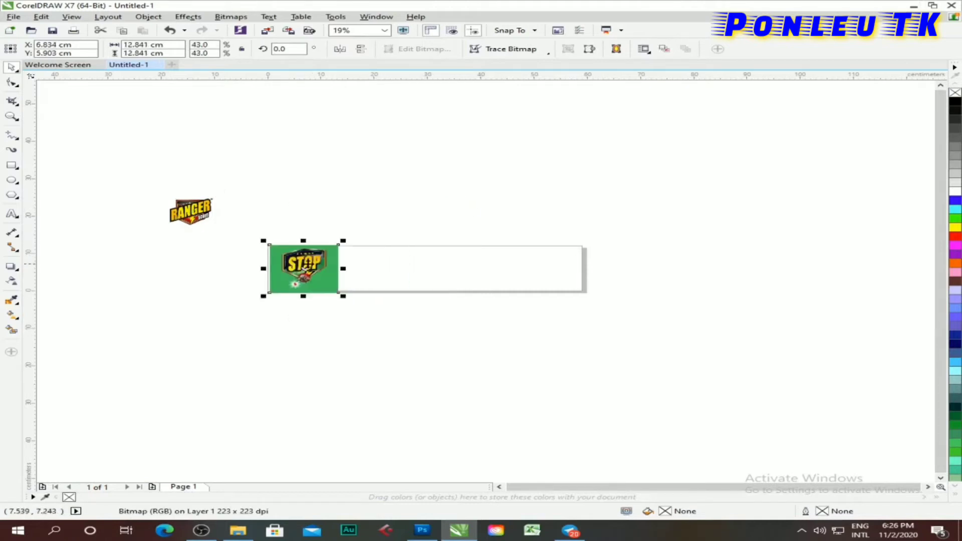
scroll(307, 264, up, 2)
scroll(307, 264, up, 2)
drag(441, 186, 399, 215)
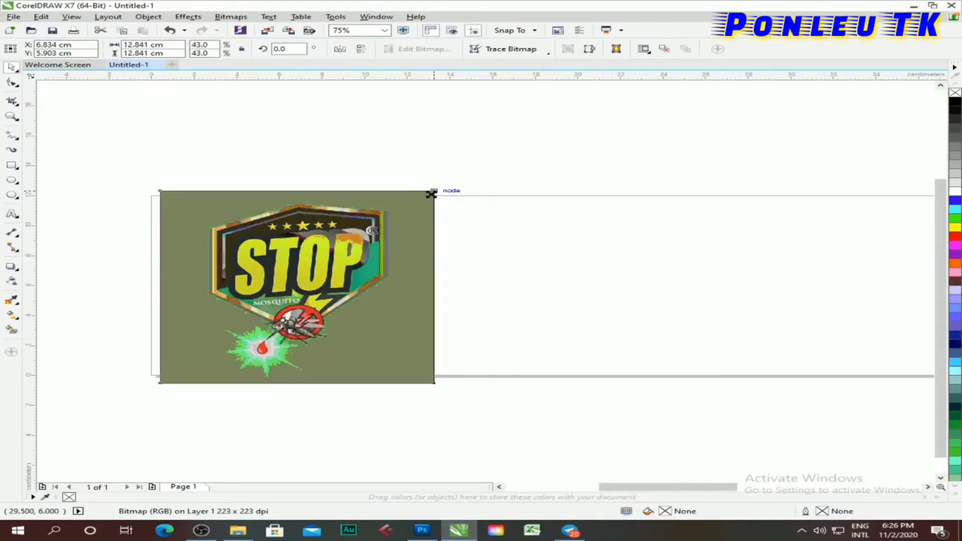
drag(338, 274, 324, 274)
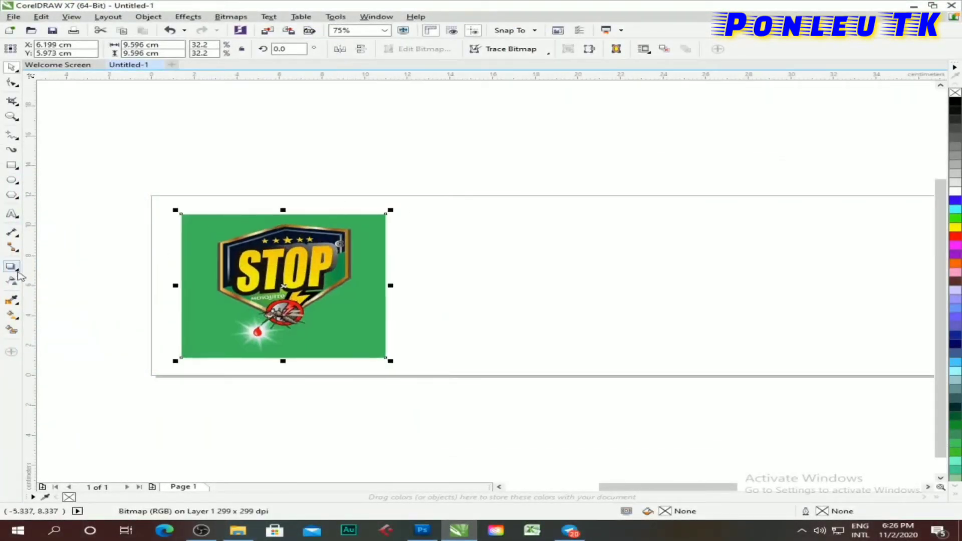
- Add the STOP photo's green #31B965 to the palette and fill a page-sized rectangle with it
click(11, 300)
click(365, 231)
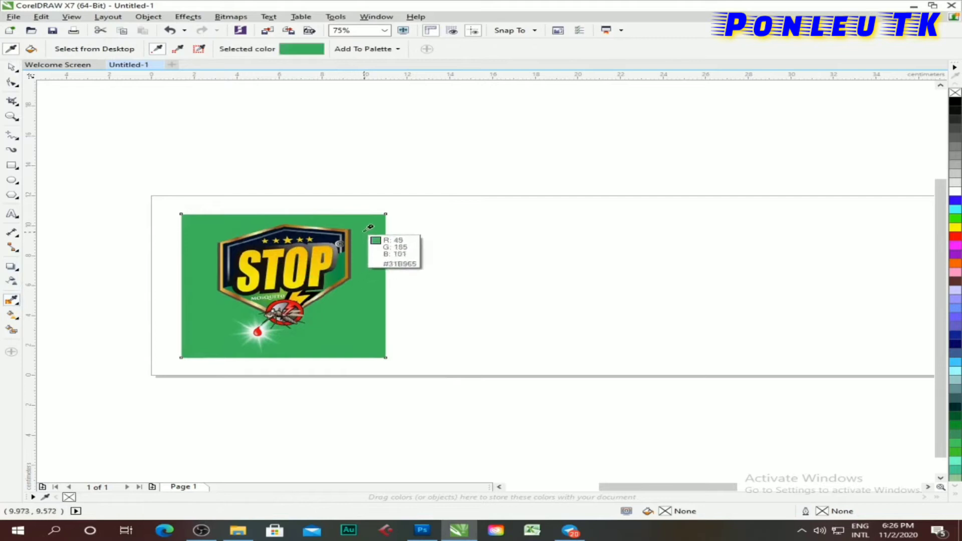
click(372, 48)
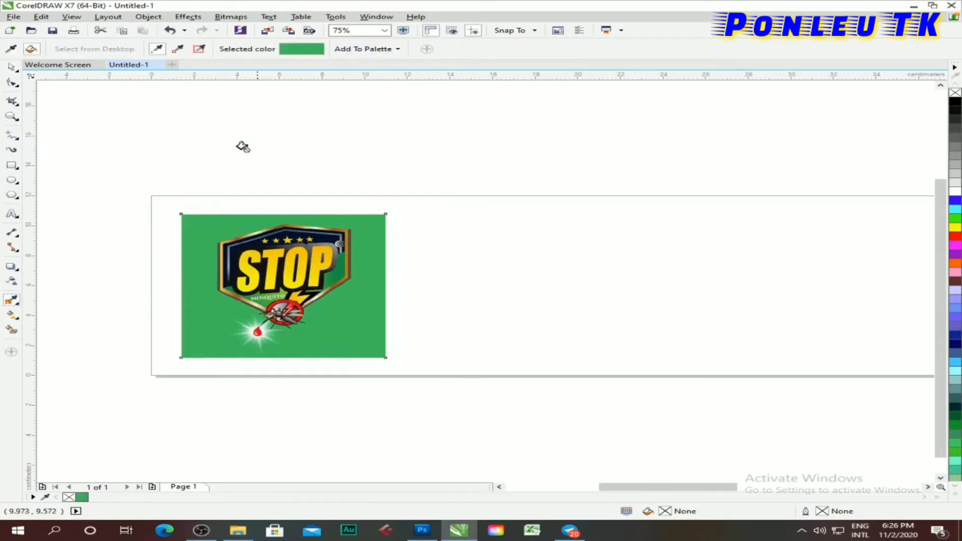
double_click(12, 166)
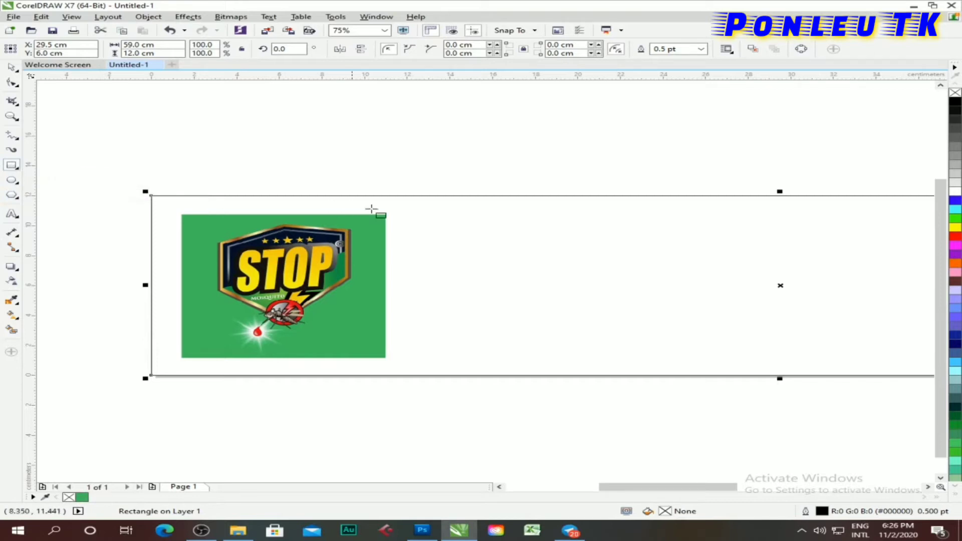
click(82, 497)
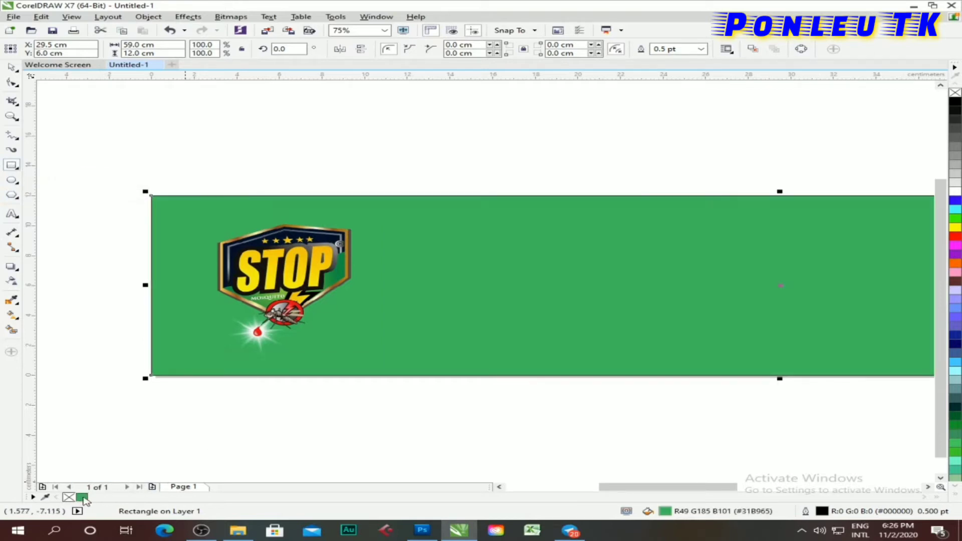
- Try the free transformation selection mode, then return to normal object selection
click(20, 72)
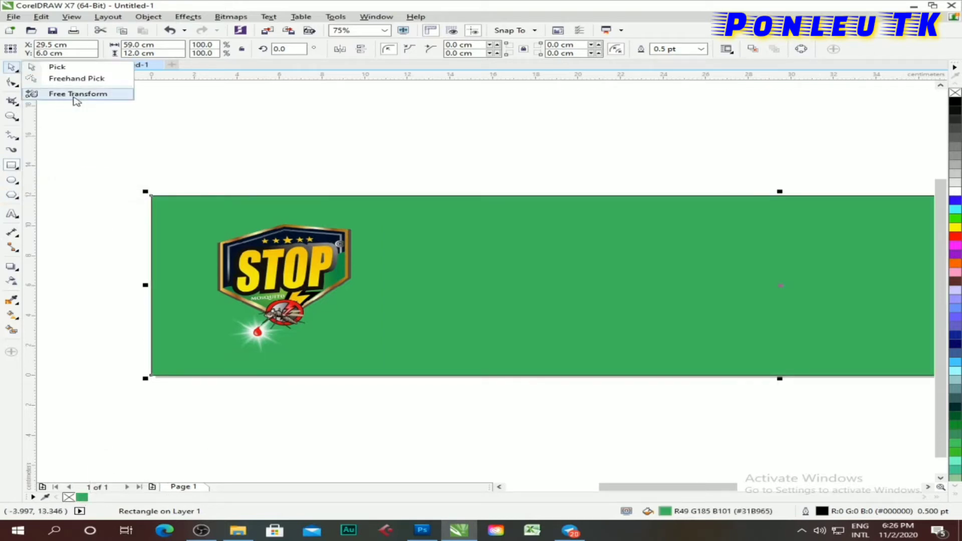
click(70, 95)
scroll(230, 188, down, 1)
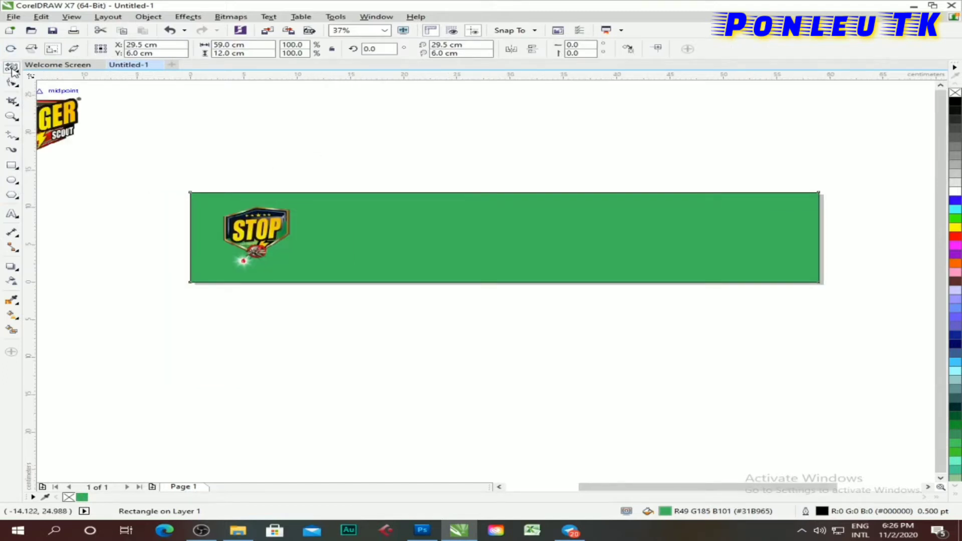
right_click(13, 70)
key(Escape)
click(18, 74)
click(57, 67)
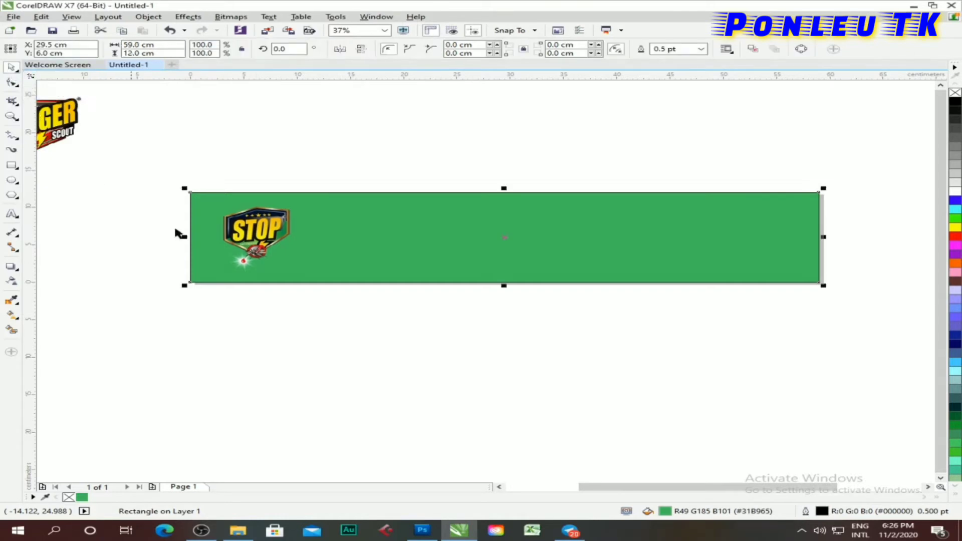
- Remove the black outline from the green rectangle
click(411, 177)
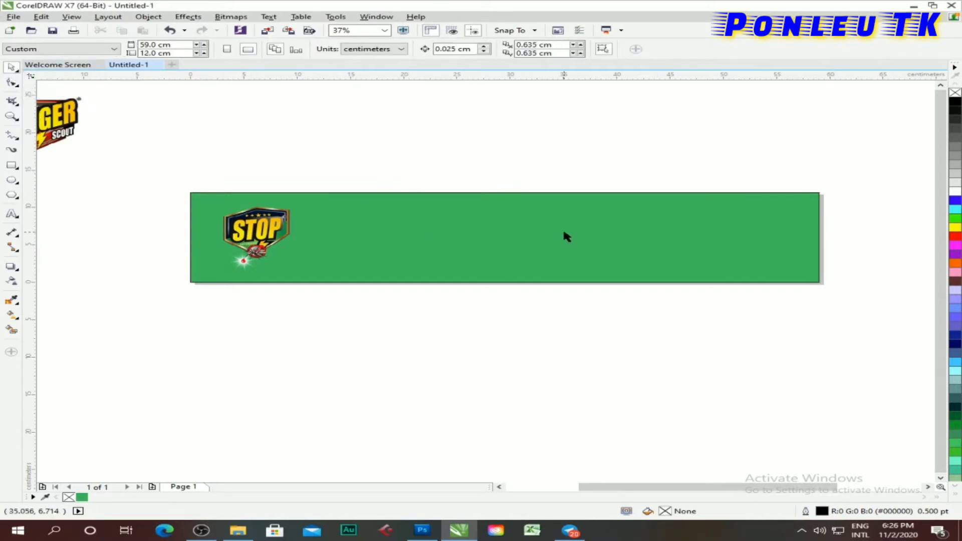
click(578, 239)
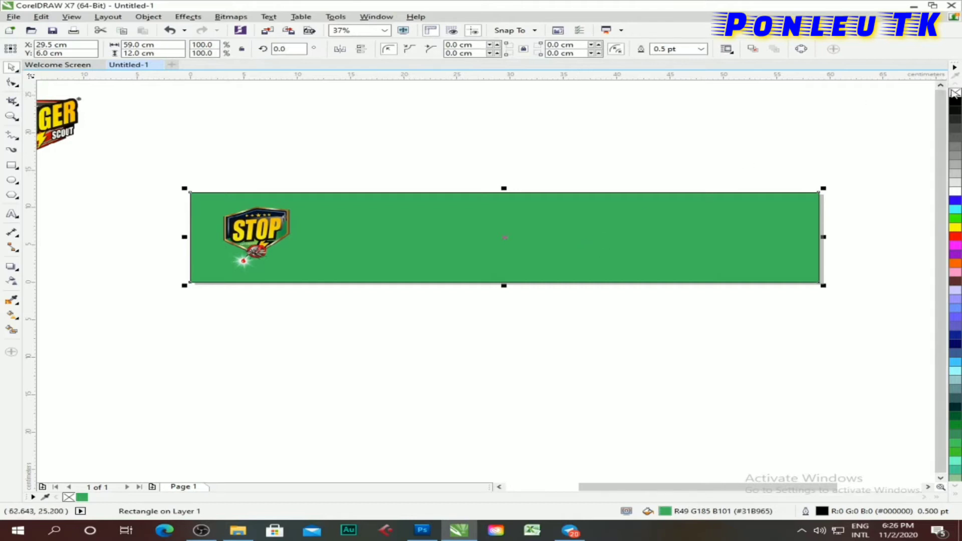
right_click(955, 94)
click(686, 155)
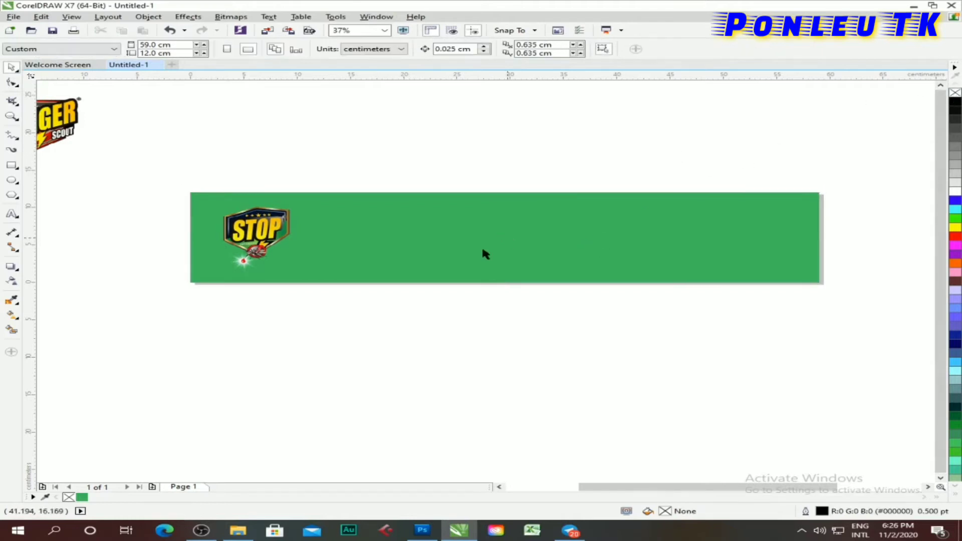
- Nudge the STOP image slightly to the left
scroll(411, 232, up, 1)
scroll(416, 224, down, 1)
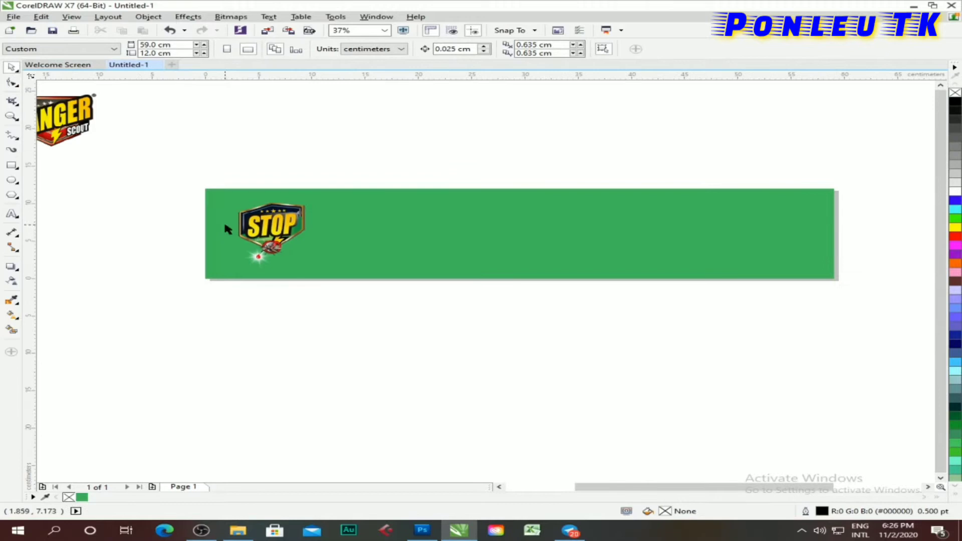
scroll(226, 226, up, 1)
click(334, 212)
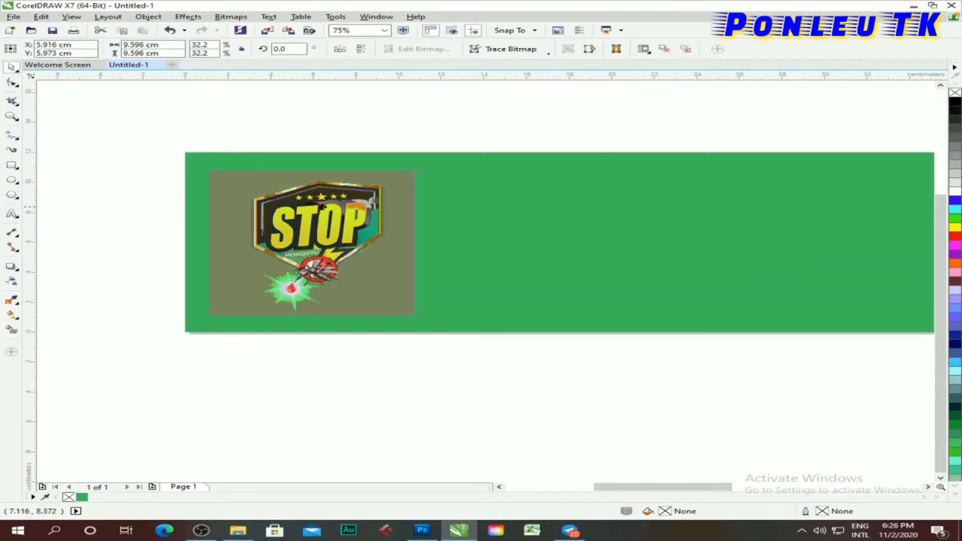
drag(327, 203, 307, 212)
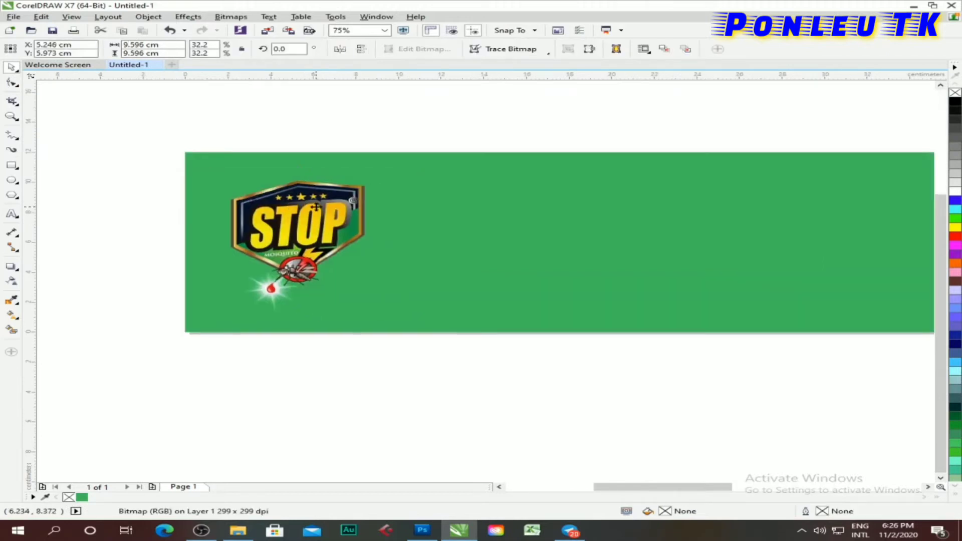
click(356, 125)
- Enlarge the STOP logo by its corner handles to about 11.4 cm across
scroll(247, 186, down, 1)
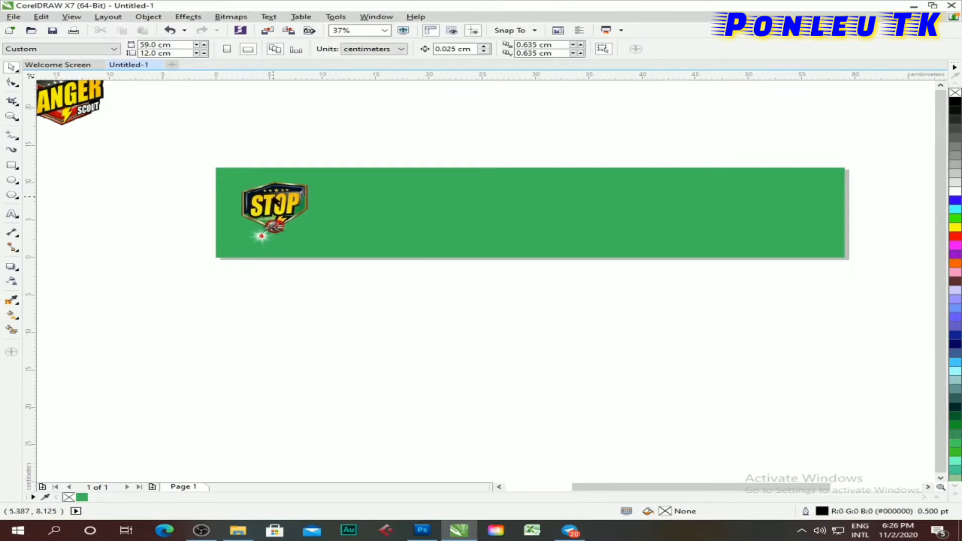
drag(246, 186, 250, 188)
drag(335, 178, 347, 169)
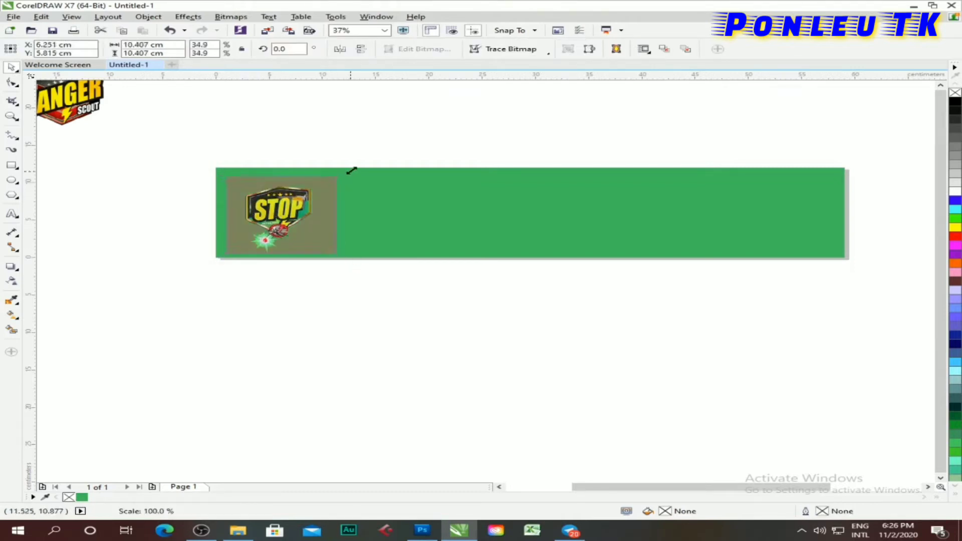
drag(346, 257, 355, 263)
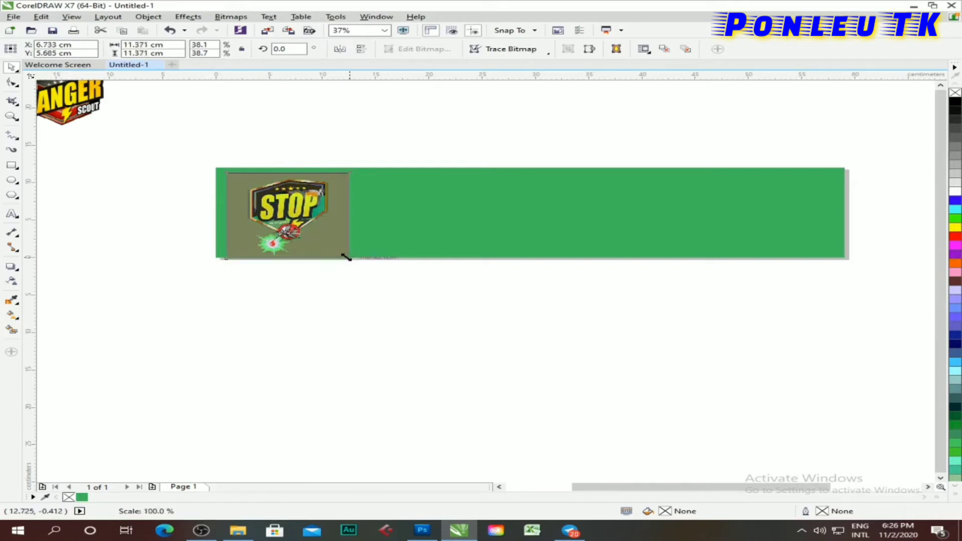
click(359, 124)
scroll(293, 192, up, 1)
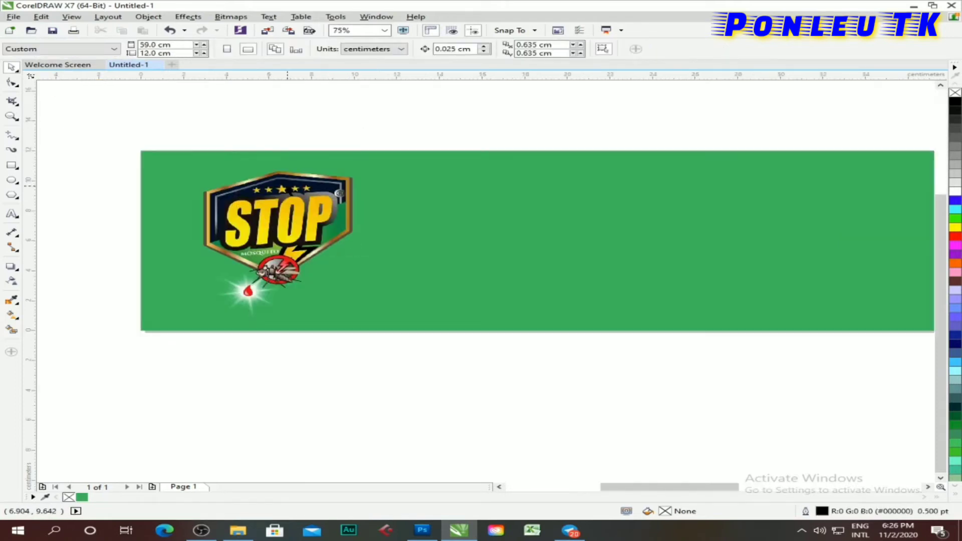
scroll(293, 191, up, 3)
scroll(345, 213, down, 2)
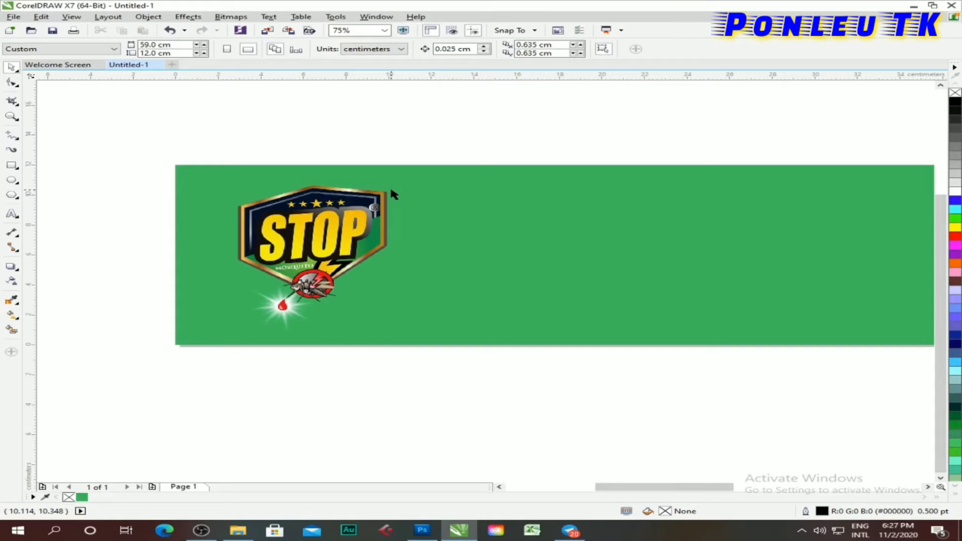
- Set the text font to Khmer OS Muol Light at 24 pt
click(12, 214)
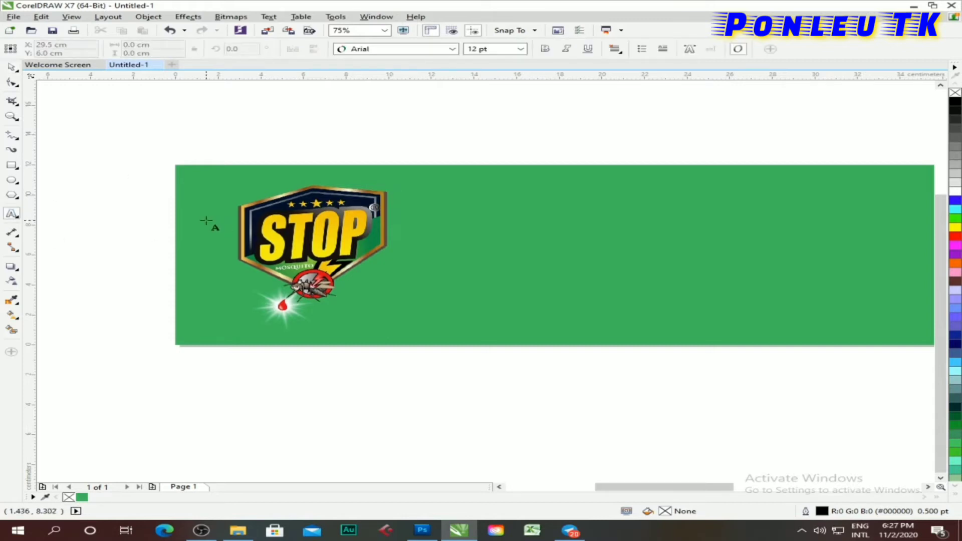
scroll(207, 221, down, 2)
click(955, 201)
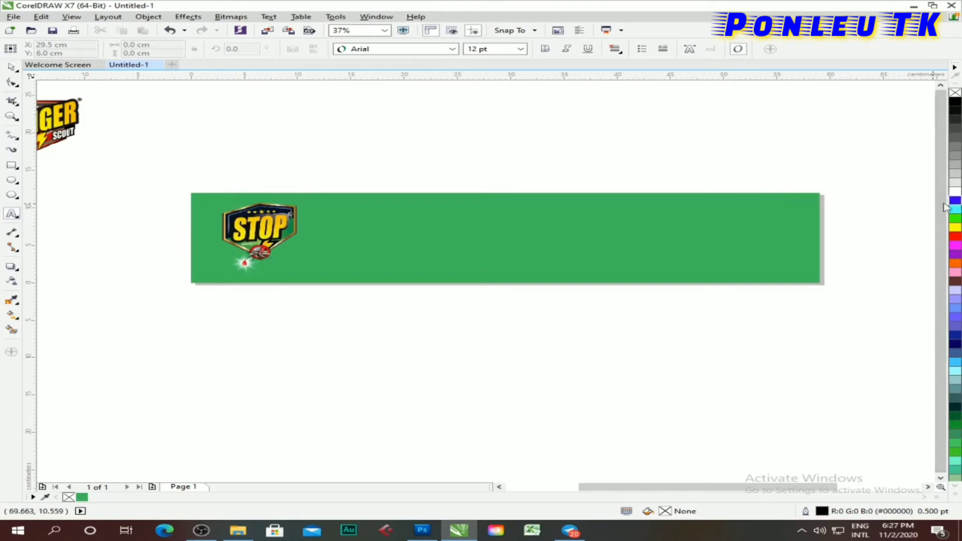
click(464, 323)
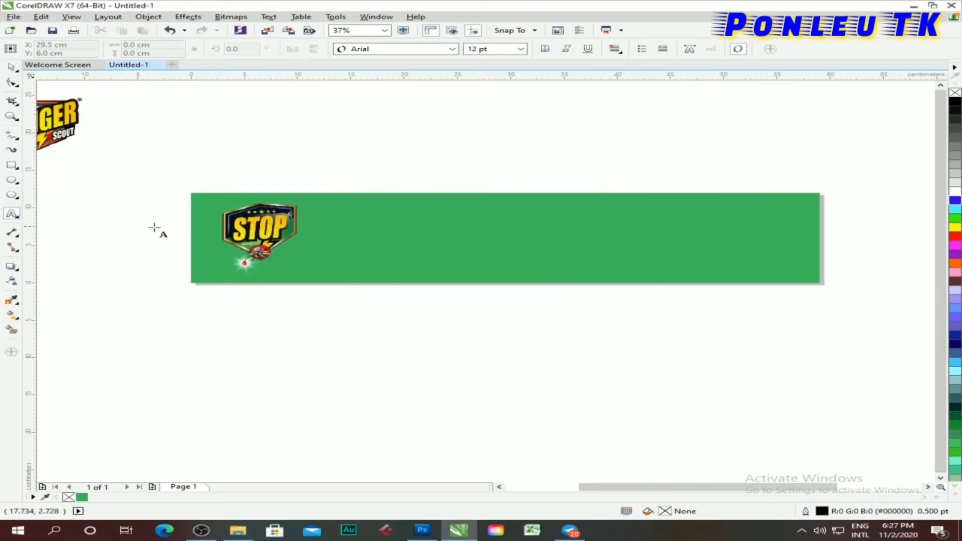
click(12, 213)
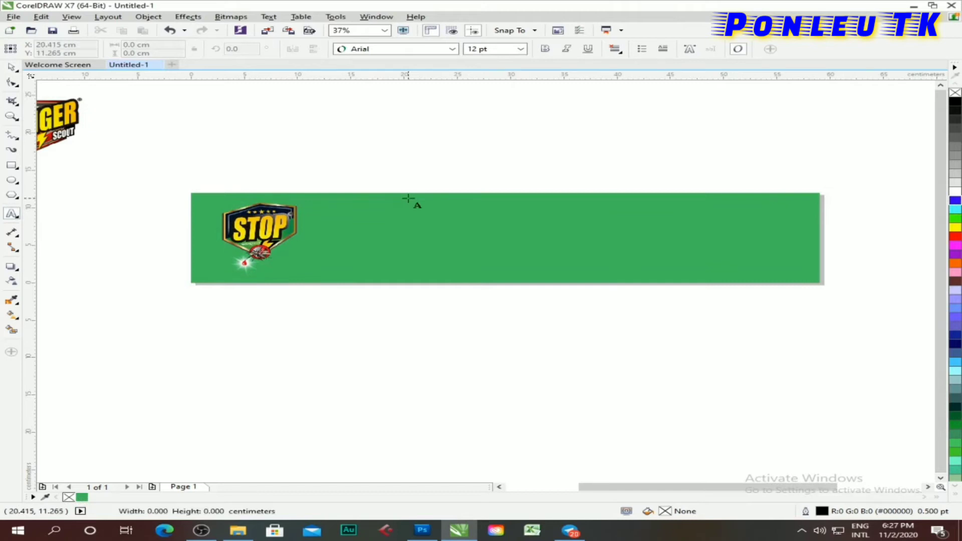
click(421, 203)
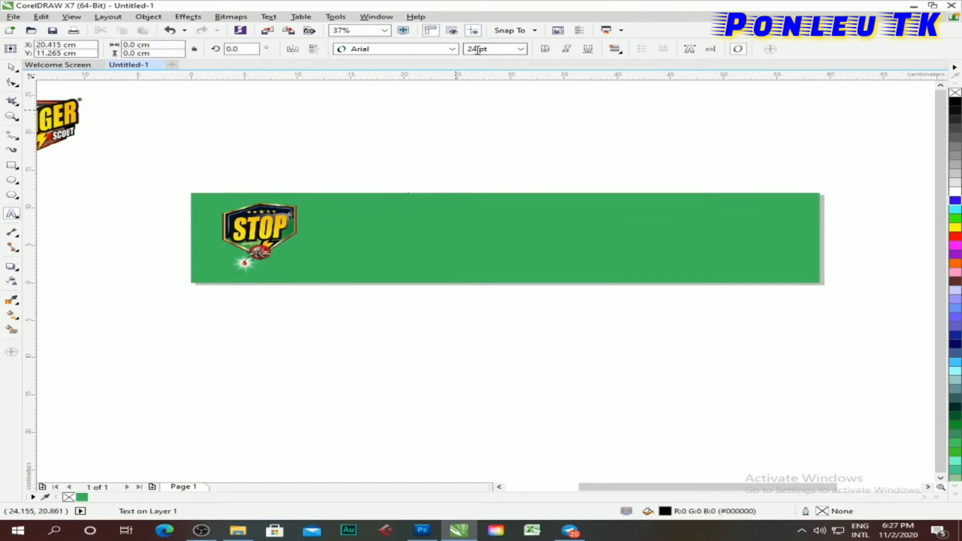
click(457, 52)
mouse_move(421, 74)
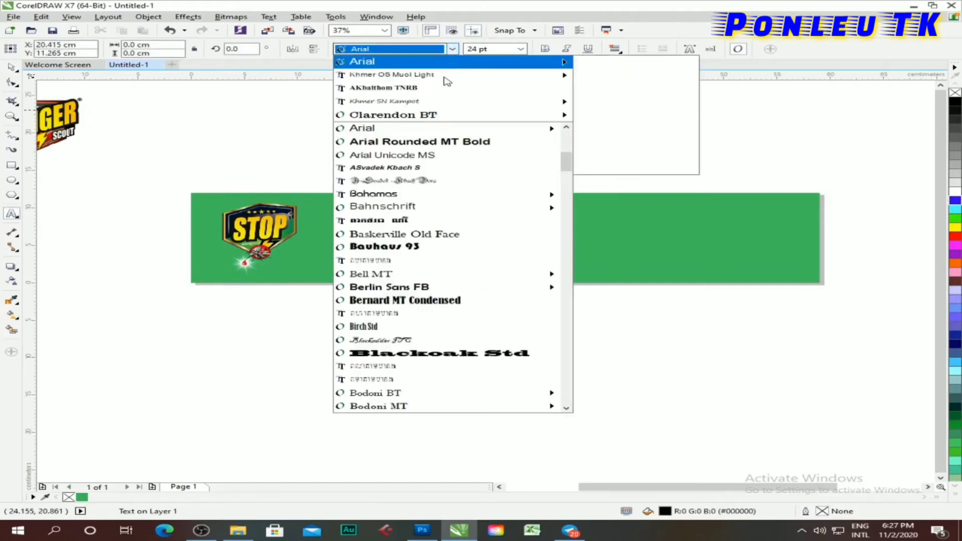
click(450, 77)
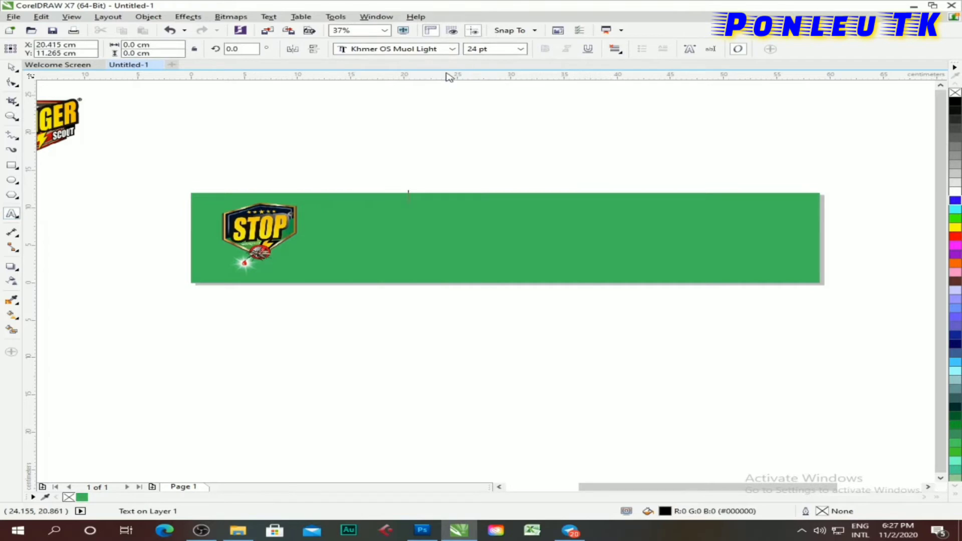
click(521, 49)
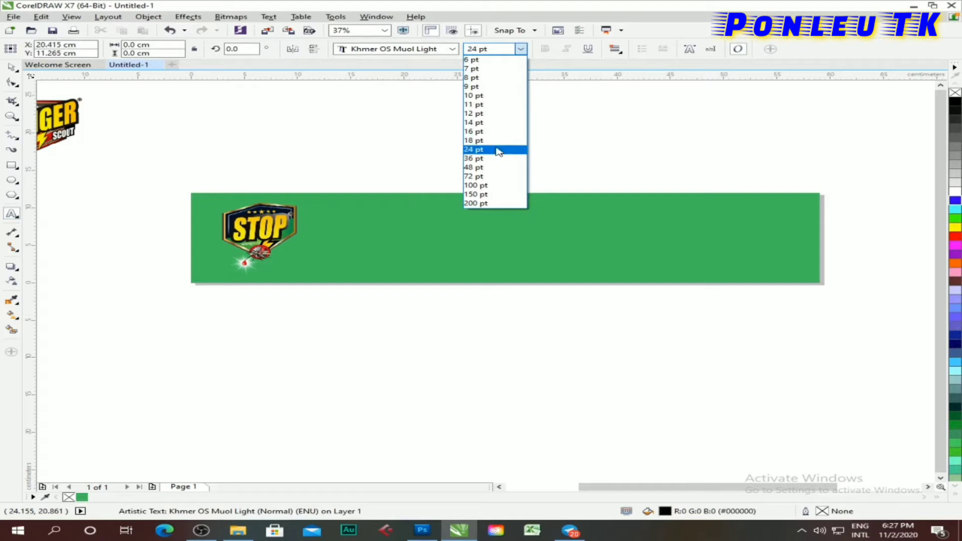
click(499, 149)
- Start the text on the banner's top edge and switch the keyboard to Khmer
click(404, 208)
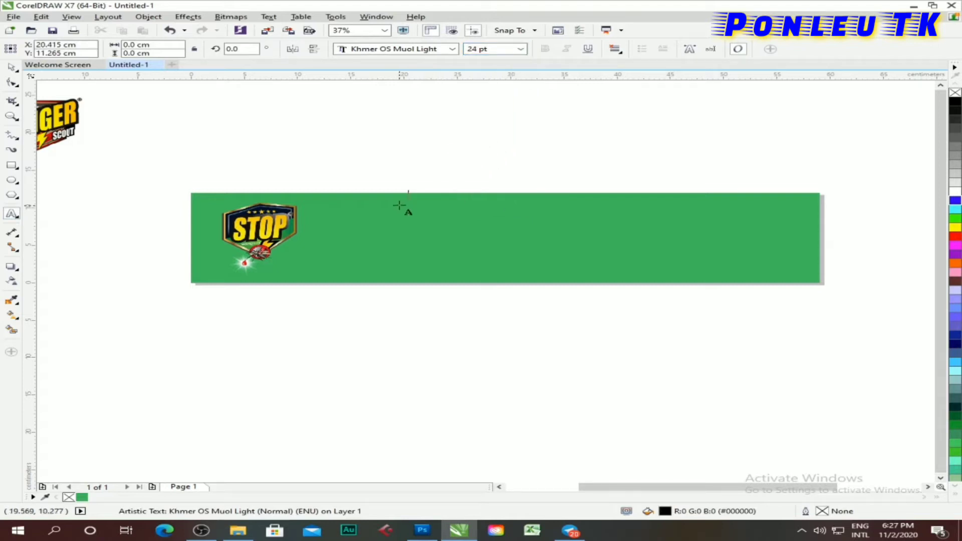
scroll(406, 205, up, 2)
scroll(420, 185, up, 2)
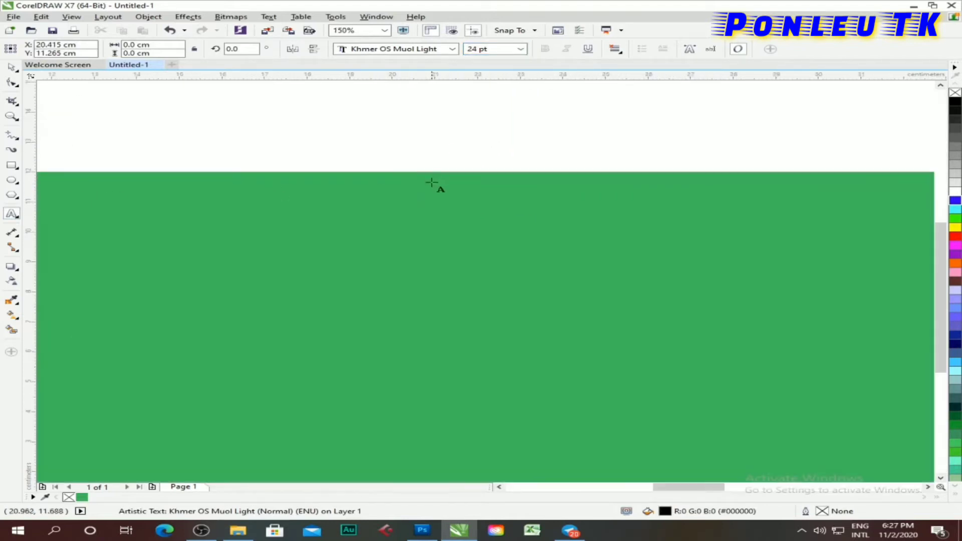
scroll(441, 187, down, 2)
scroll(432, 178, down, 2)
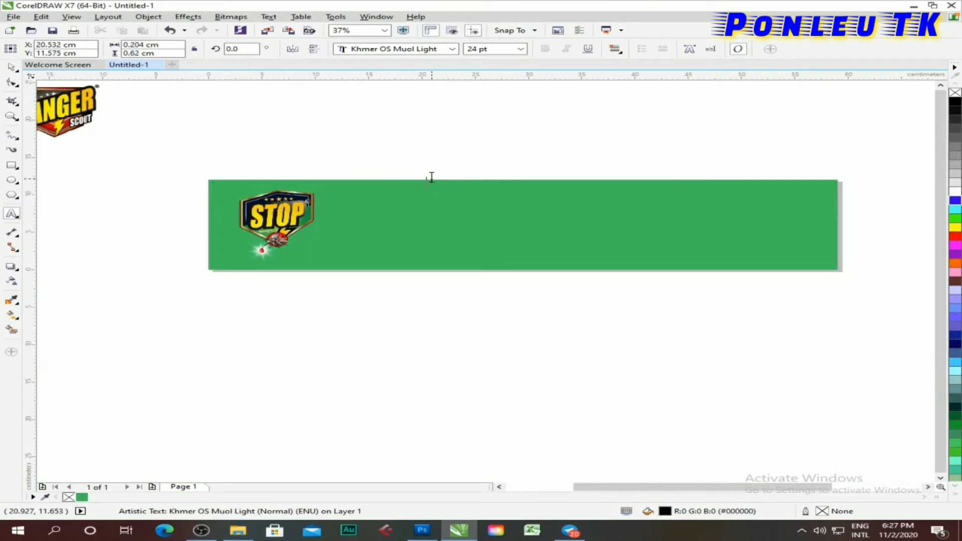
key(alt+shift)
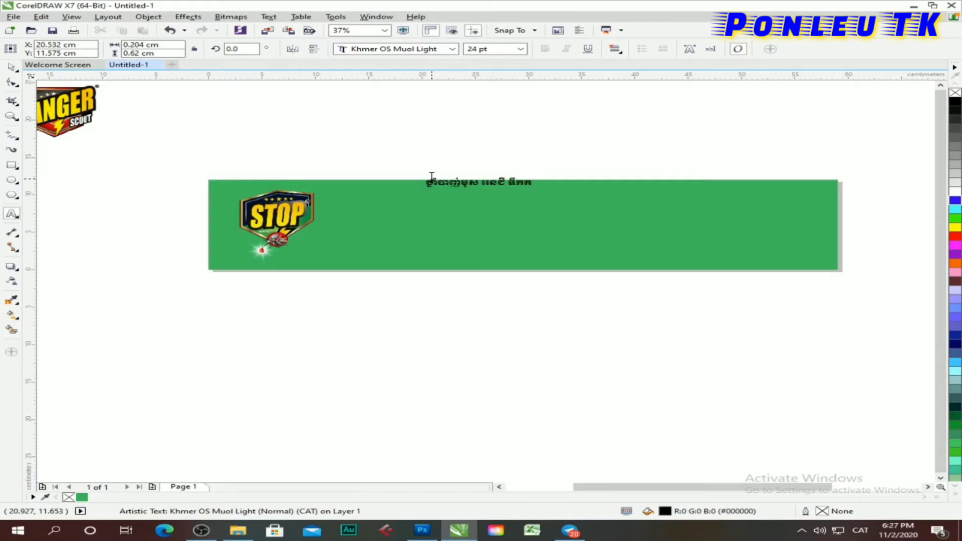
- Select the Khmer text, move it toward the banner's centre and try 200 pt
click(432, 181)
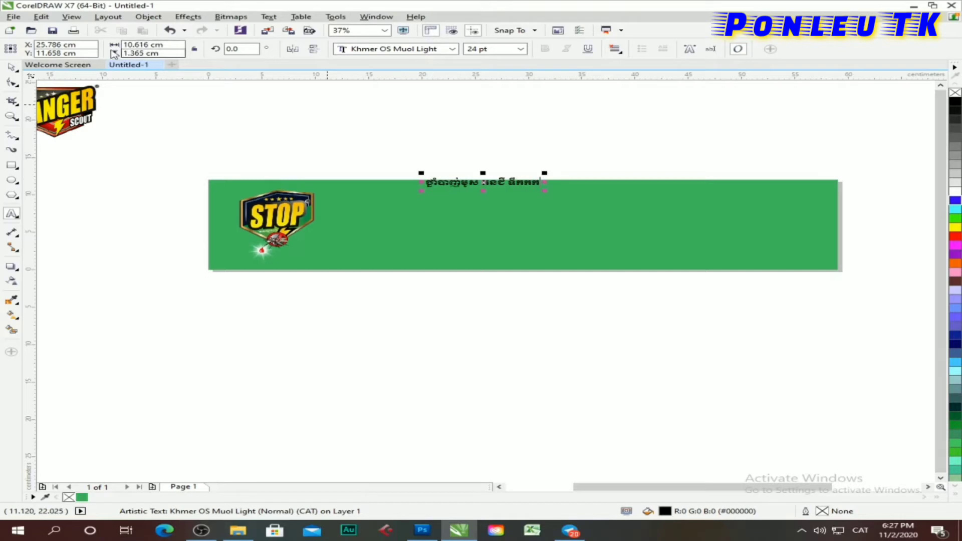
key(ctrl+space)
mouse_move(484, 182)
mouse_down()
mouse_move(506, 221)
mouse_move(523, 225)
mouse_up()
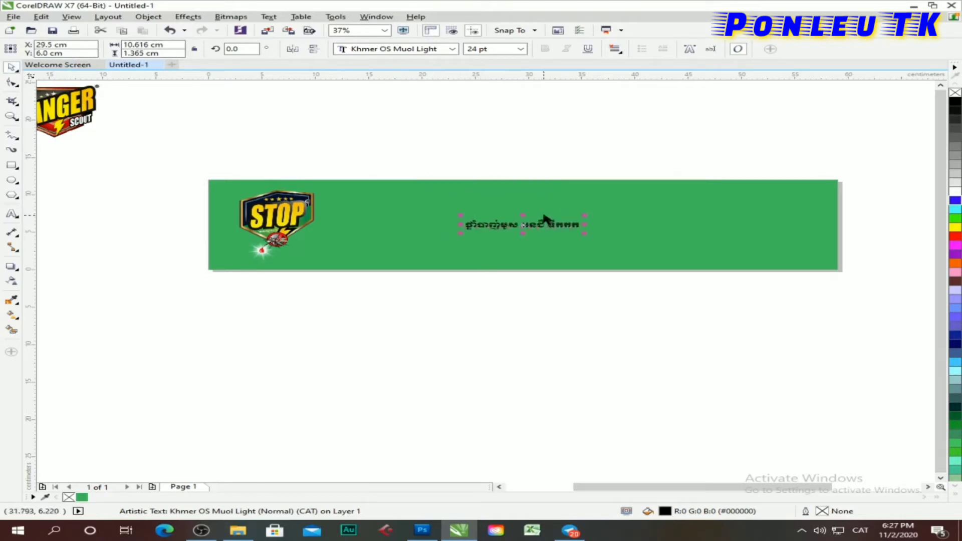
click(521, 49)
click(493, 204)
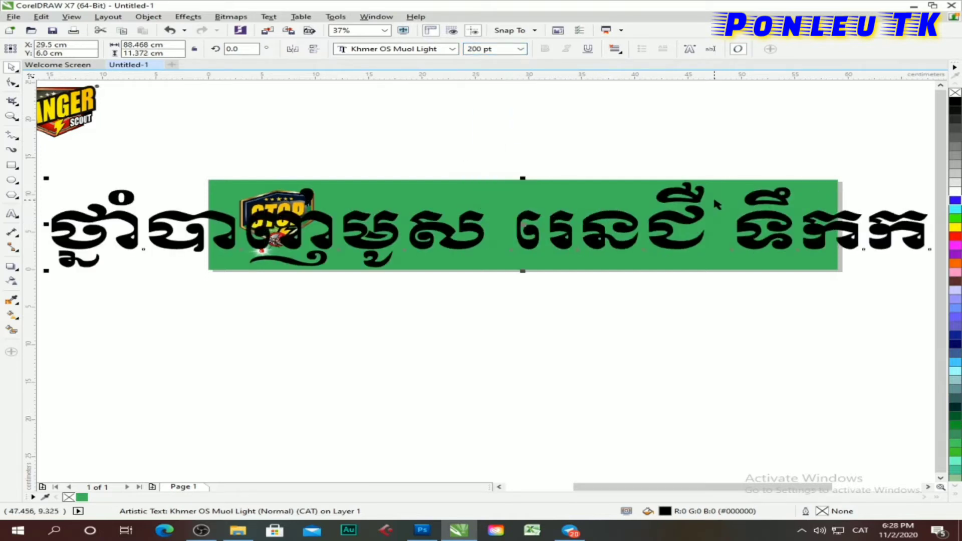
key(F3)
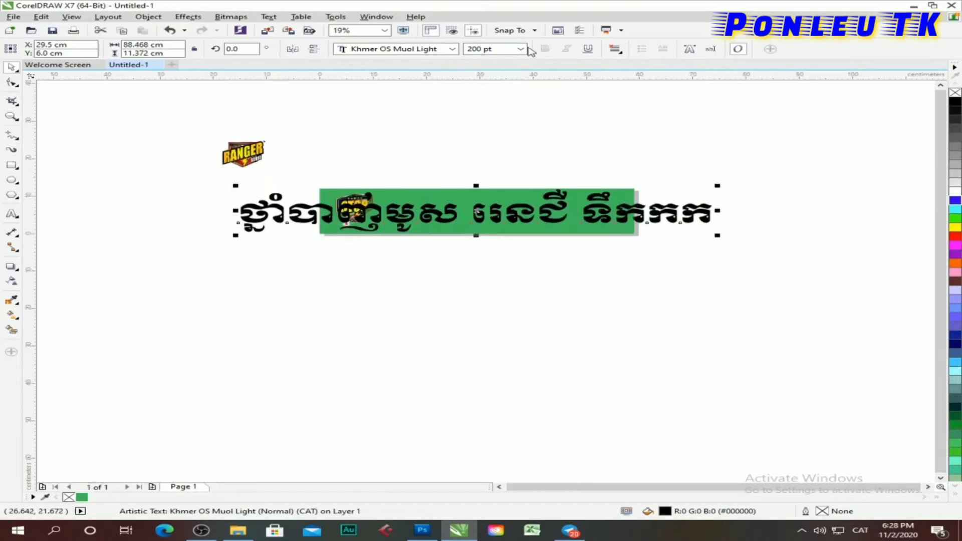
- Set the Khmer text to 100 pt, place it right of the STOP logo, colour it blue
click(521, 48)
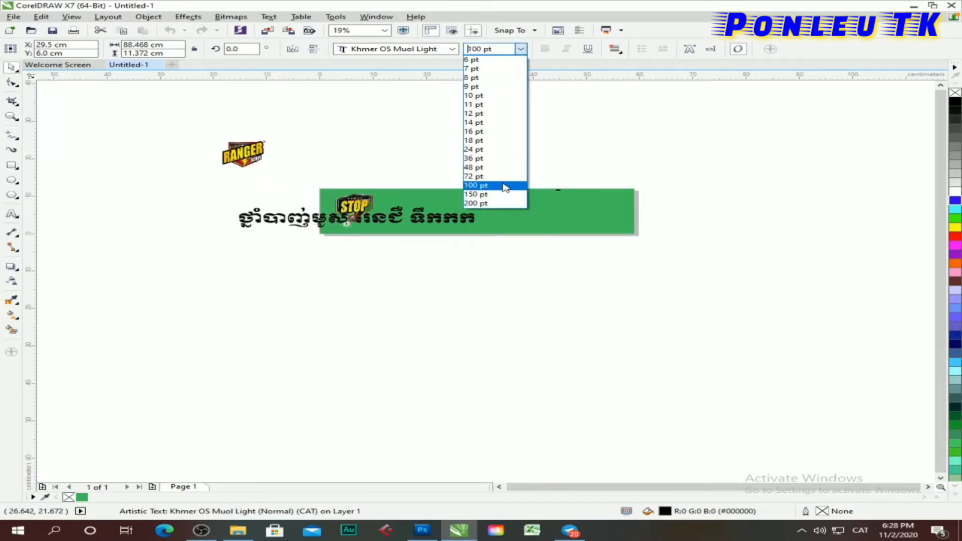
click(506, 188)
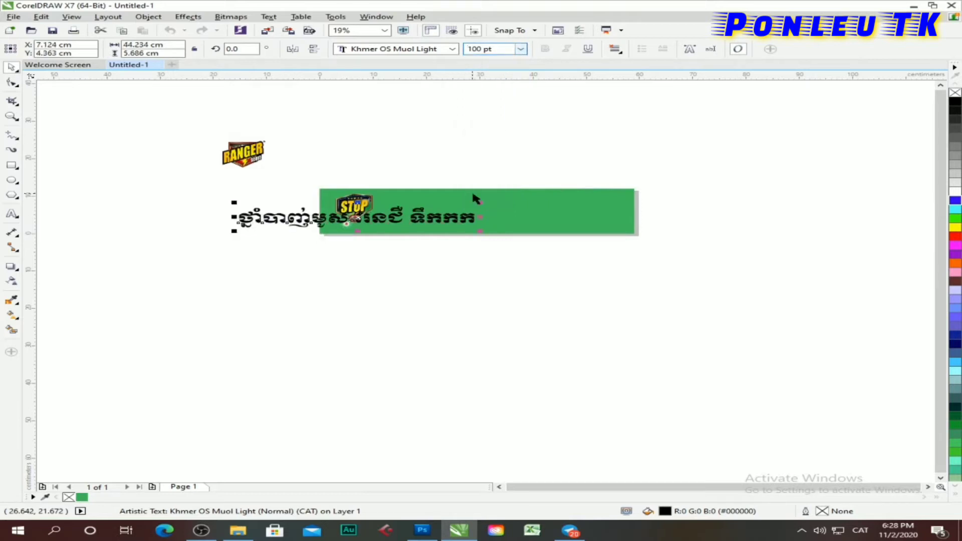
key(e)
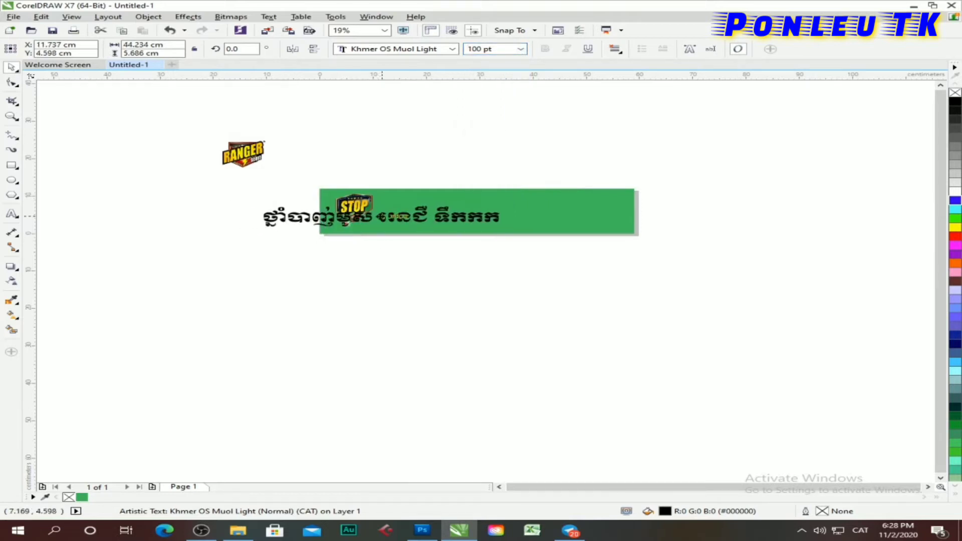
key(c)
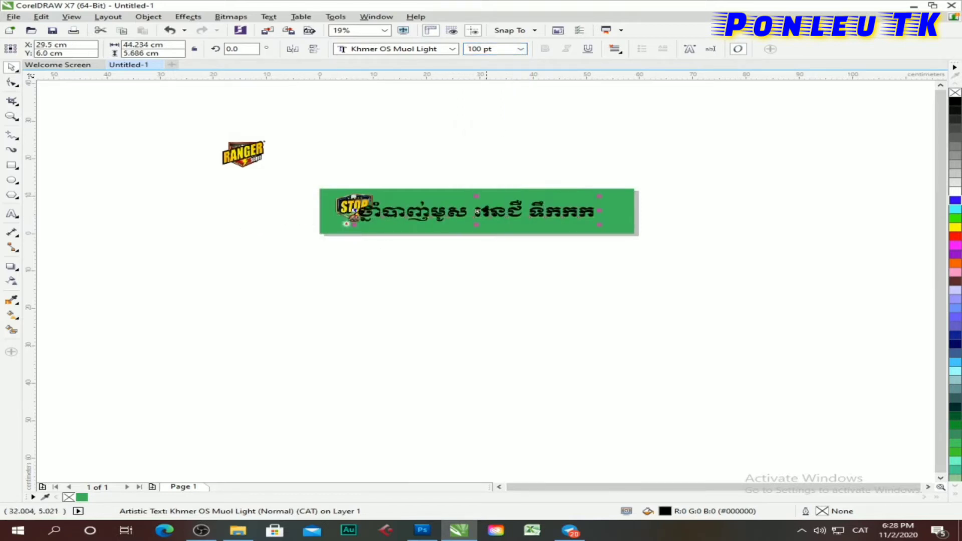
scroll(479, 211, up, 2)
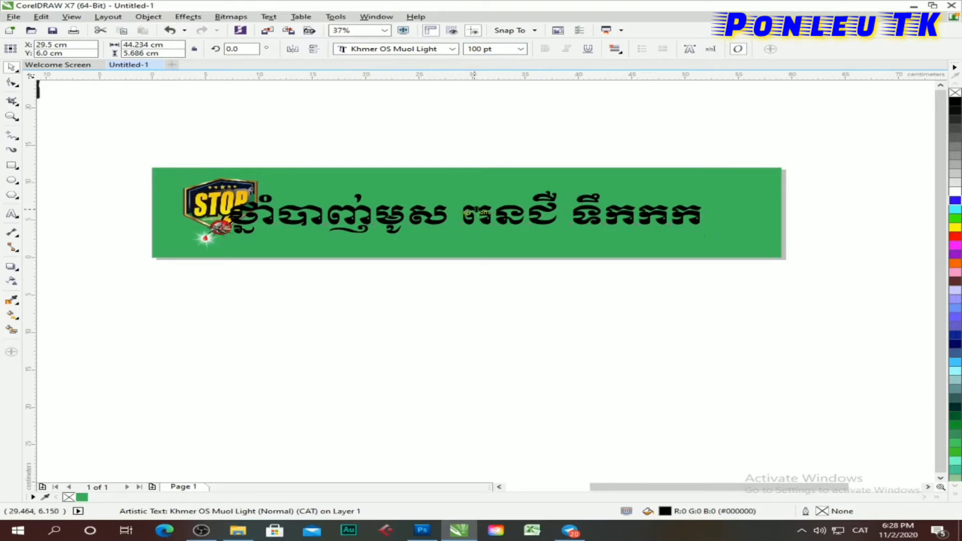
drag(467, 211, 482, 207)
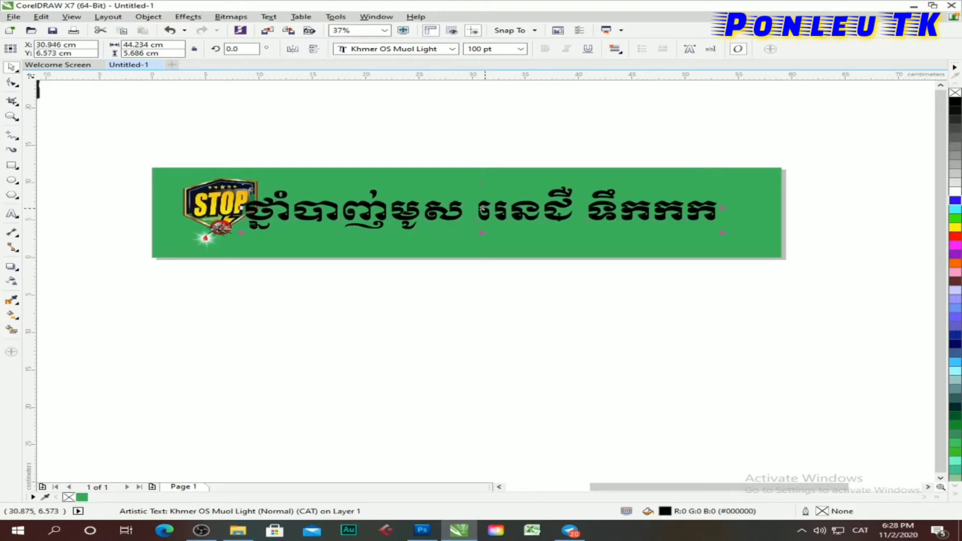
click(955, 200)
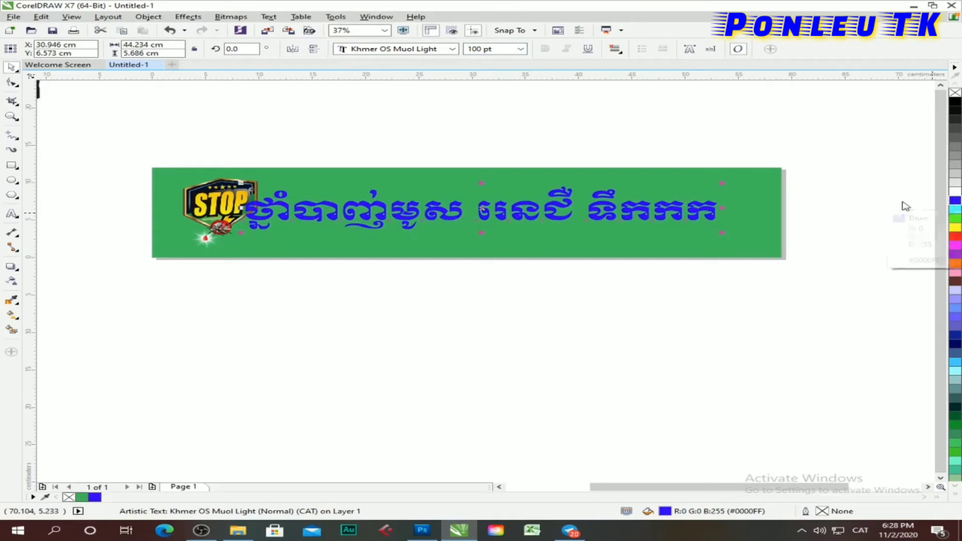
- Move the blue Khmer text slightly to the right
click(844, 200)
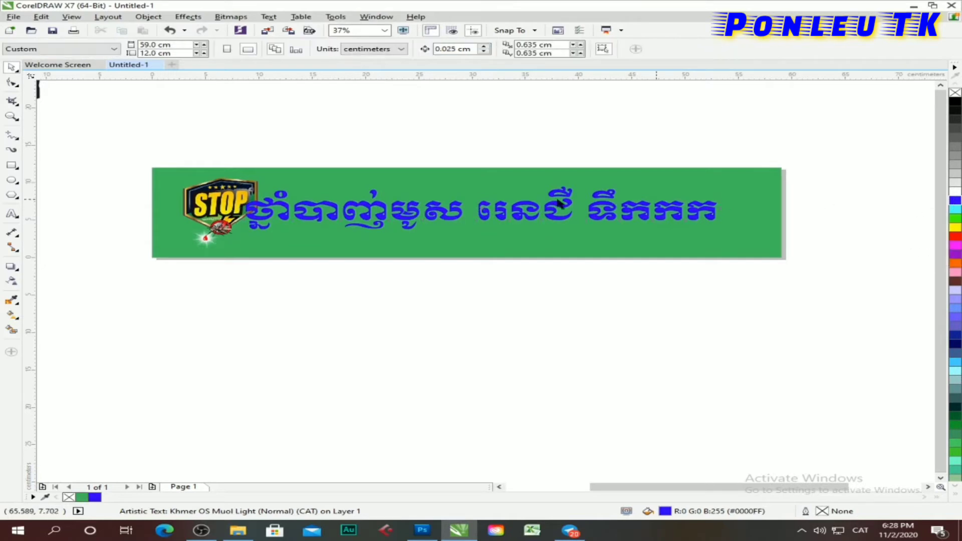
click(329, 207)
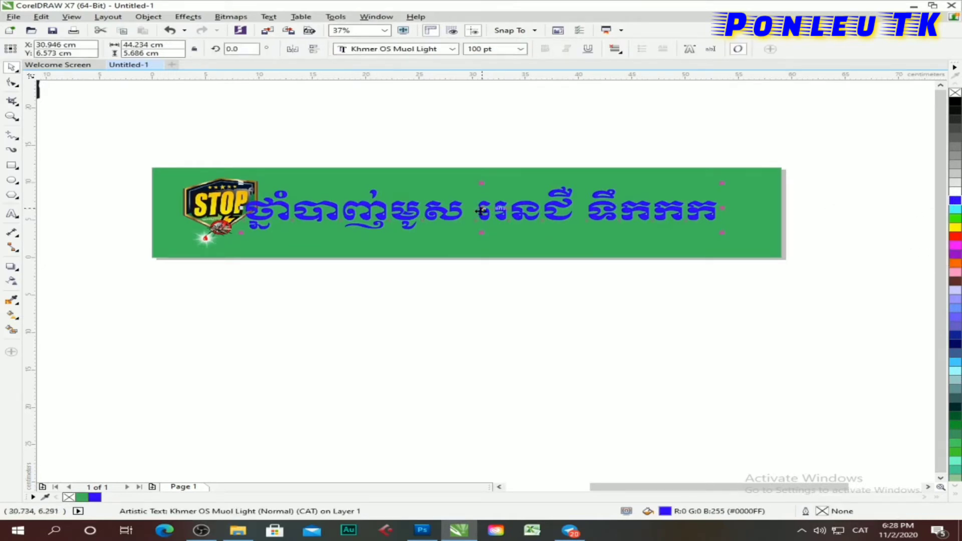
drag(480, 210, 500, 208)
click(509, 139)
scroll(405, 167, down, 1)
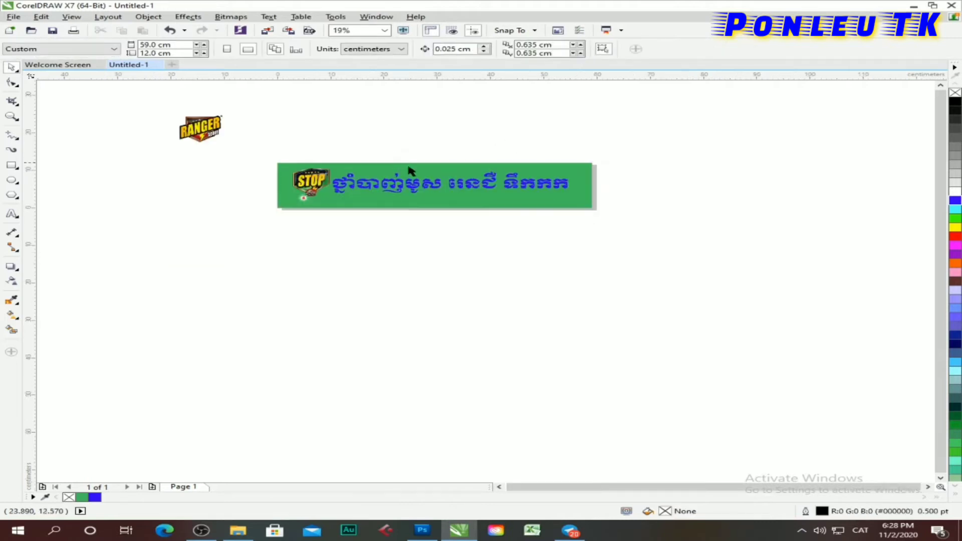
scroll(406, 167, up, 1)
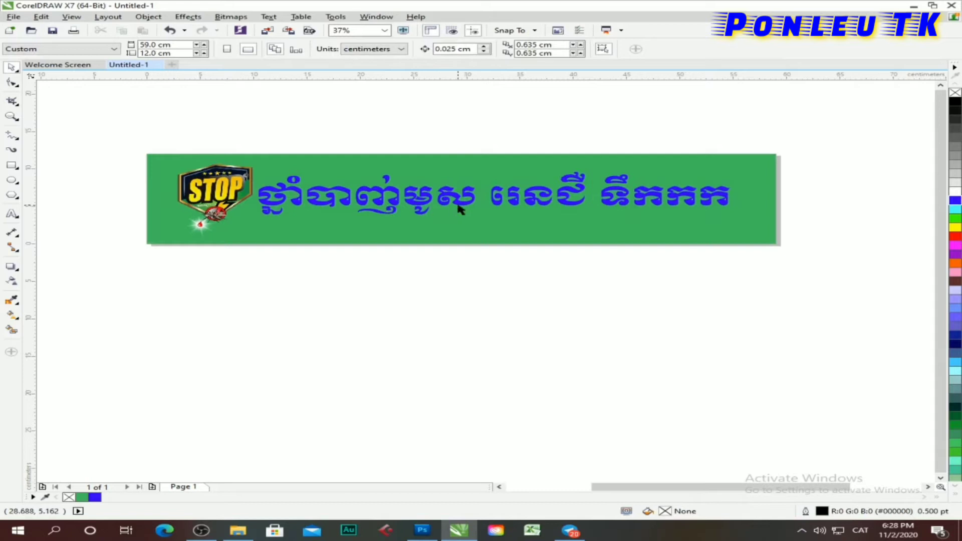
- Make the Khmer text's fill and outline white
click(430, 208)
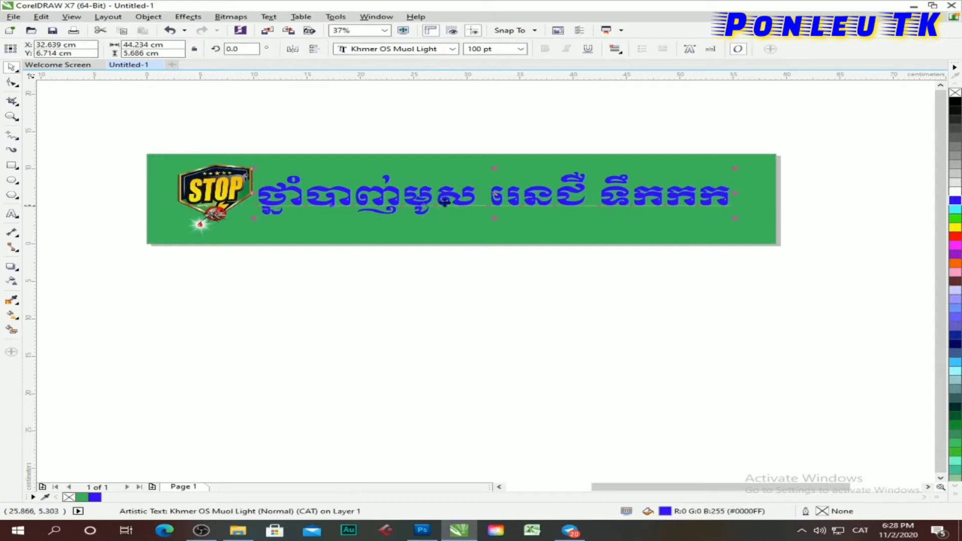
click(517, 129)
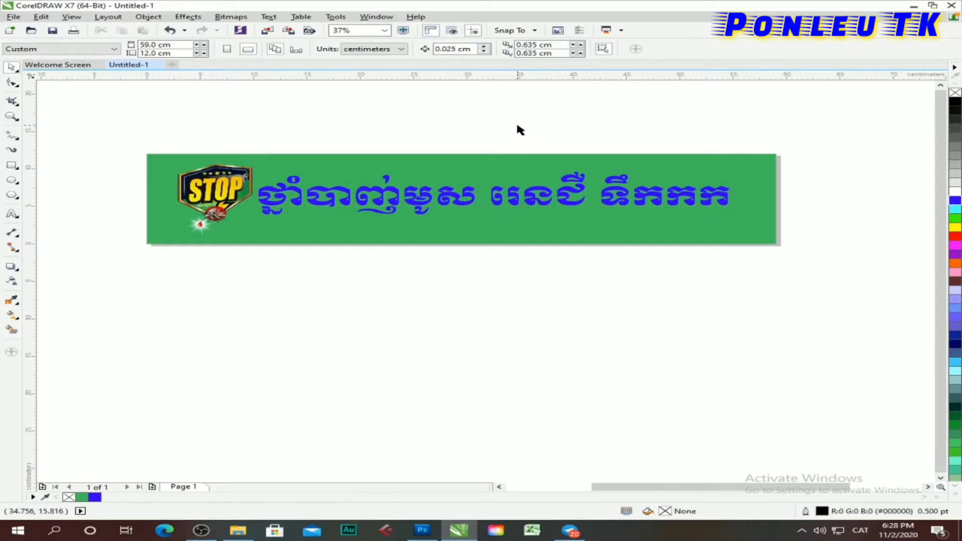
click(431, 199)
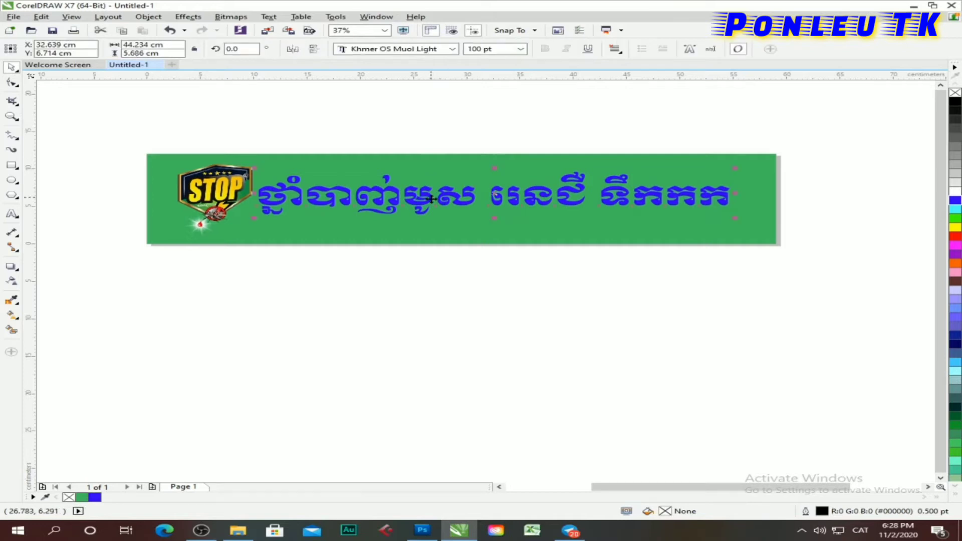
scroll(431, 199, up, 2)
scroll(431, 199, down, 2)
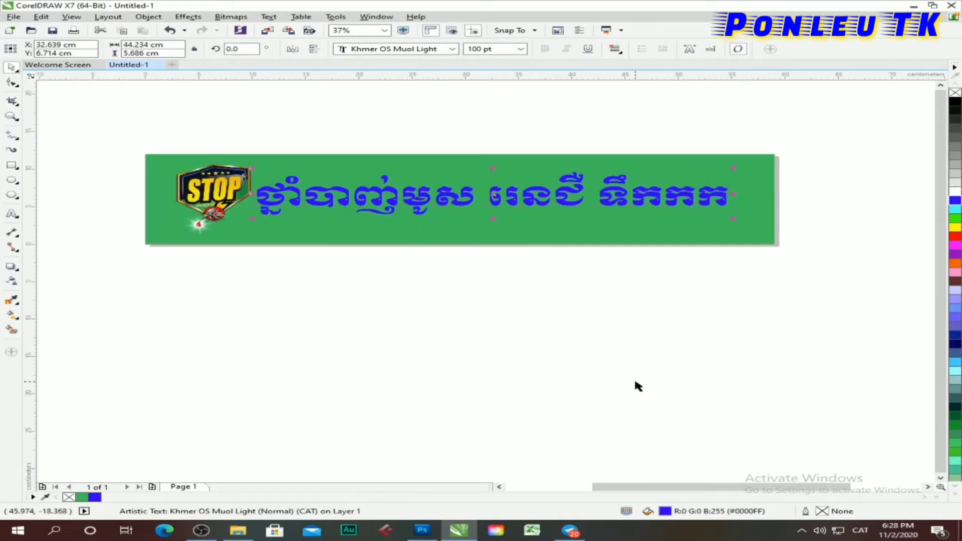
scroll(474, 180, up, 2)
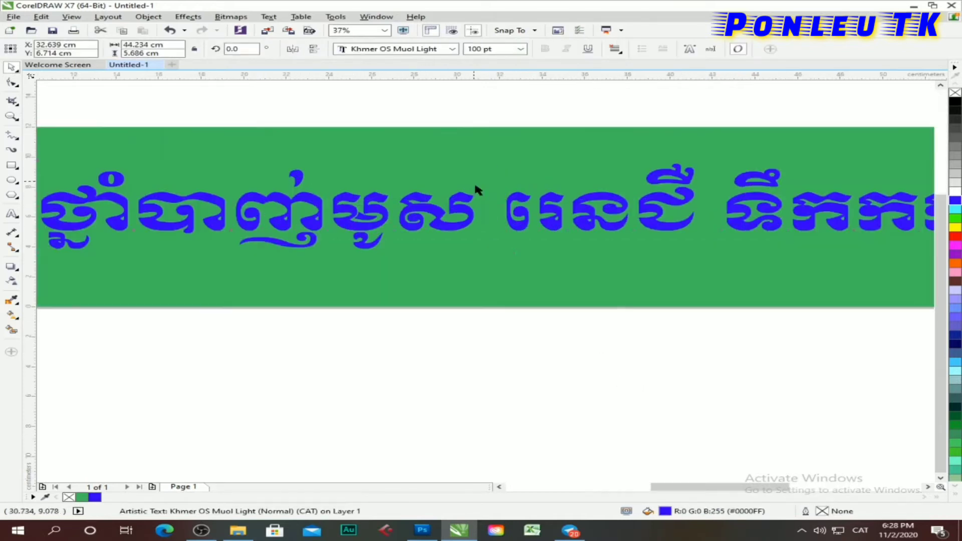
click(955, 194)
right_click(955, 194)
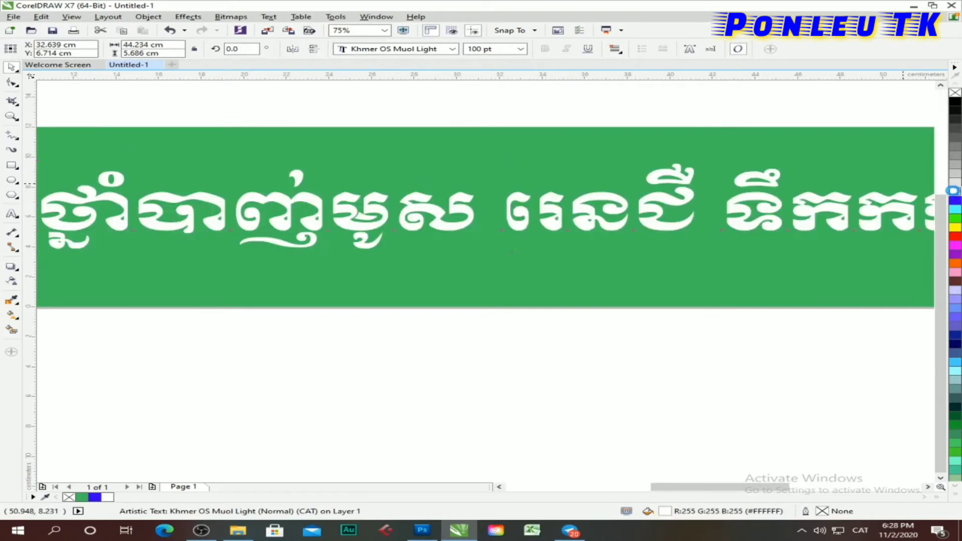
scroll(449, 226, down, 2)
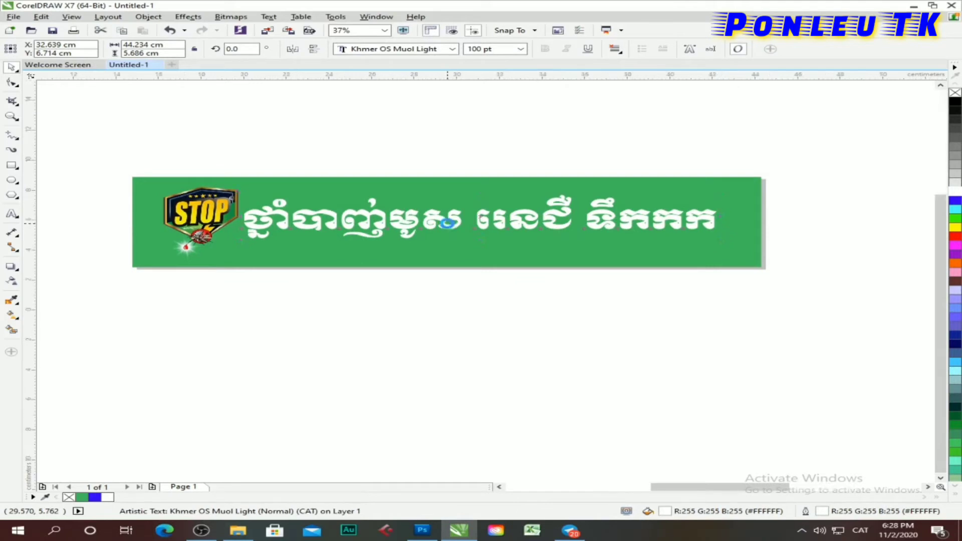
scroll(448, 224, up, 2)
scroll(447, 224, down, 2)
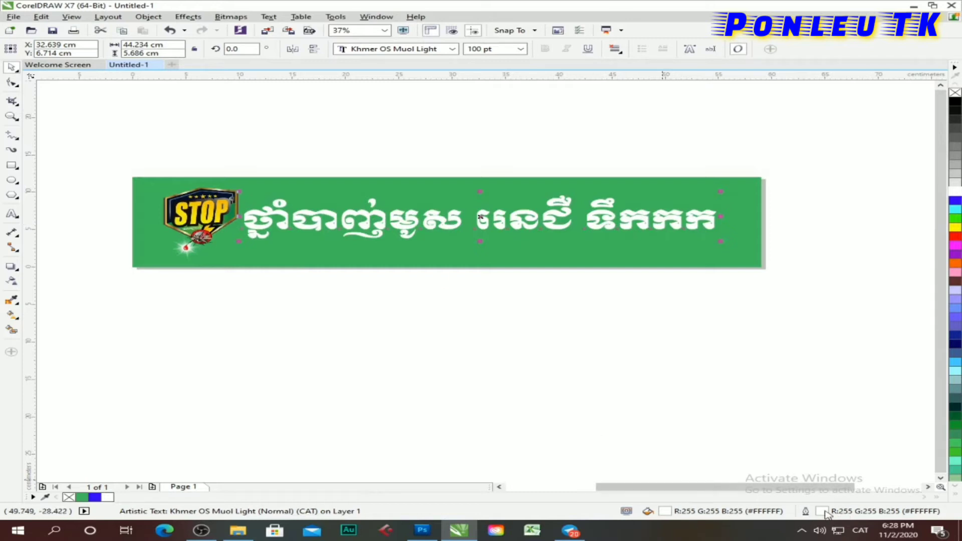
- Give the Khmer text an 8 pt outline
double_click(821, 512)
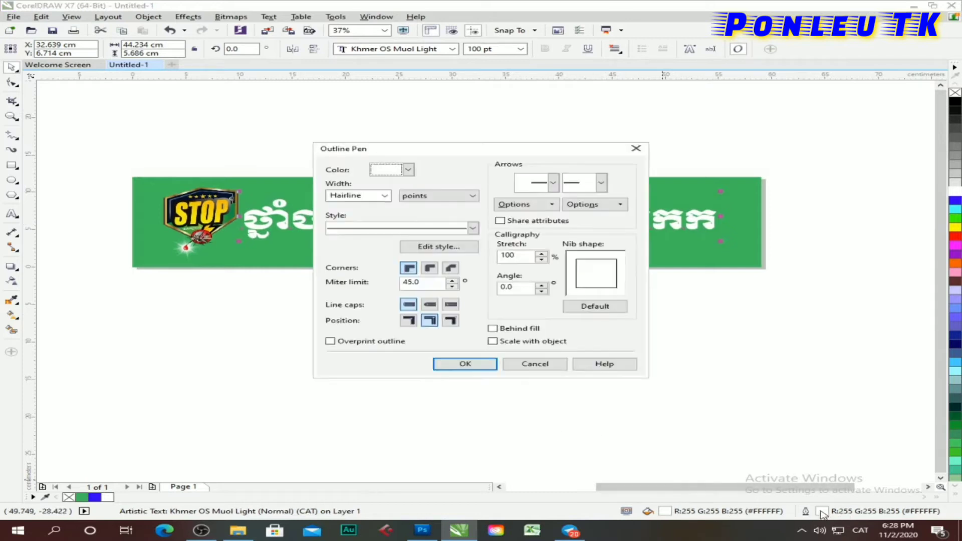
click(385, 196)
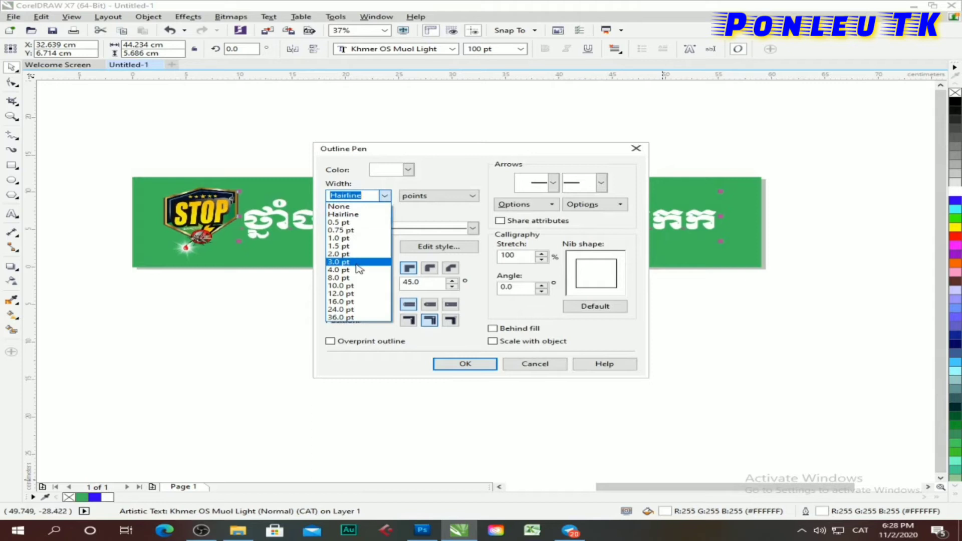
click(358, 262)
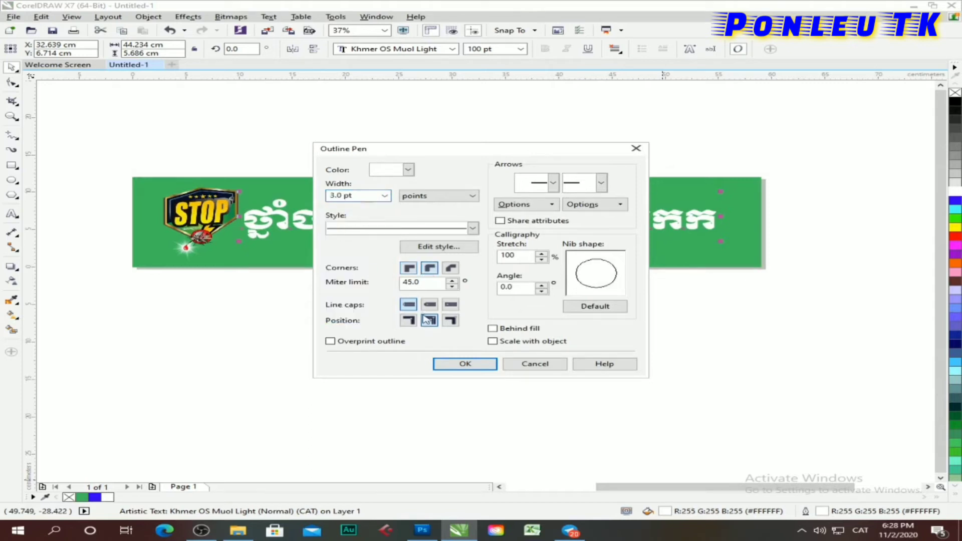
click(385, 196)
click(372, 280)
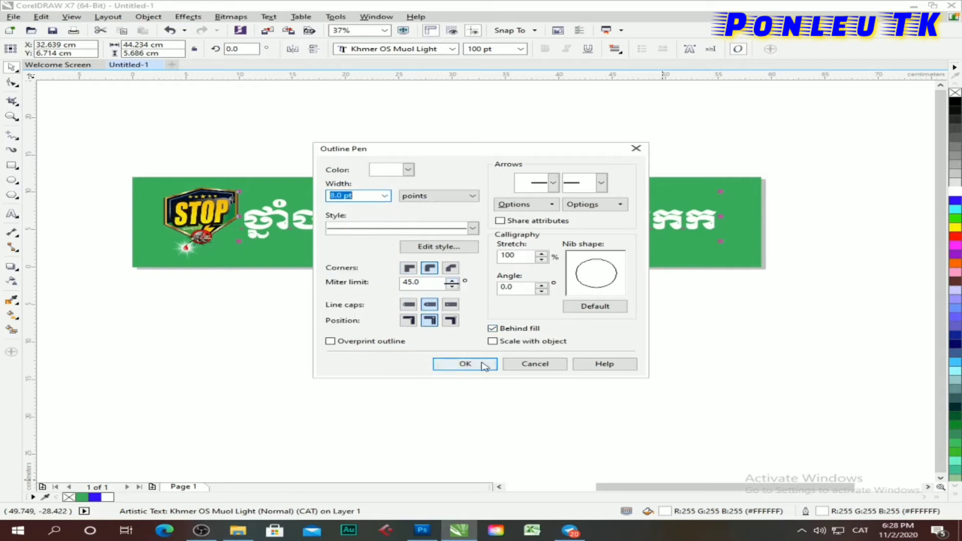
click(482, 364)
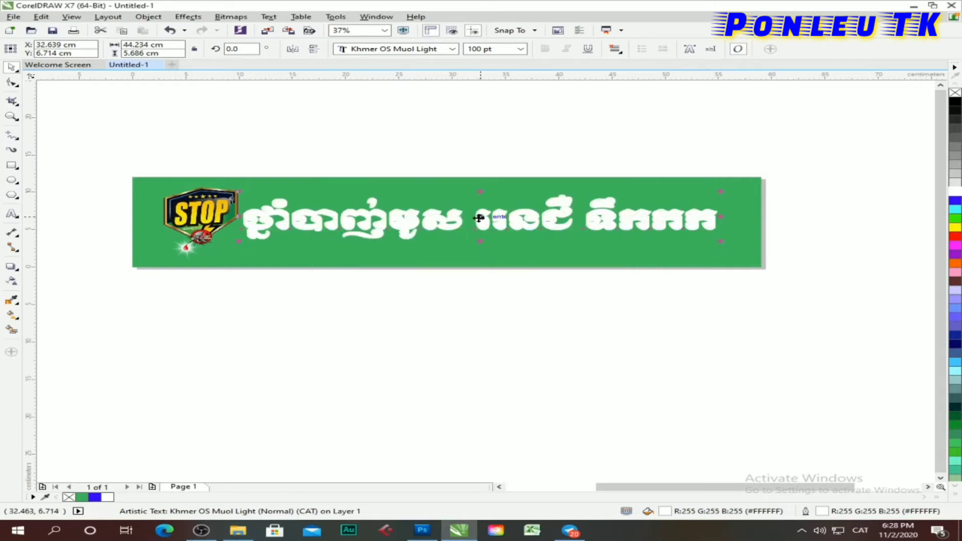
- Thicken the text outline to 12 pt
double_click(822, 512)
click(385, 196)
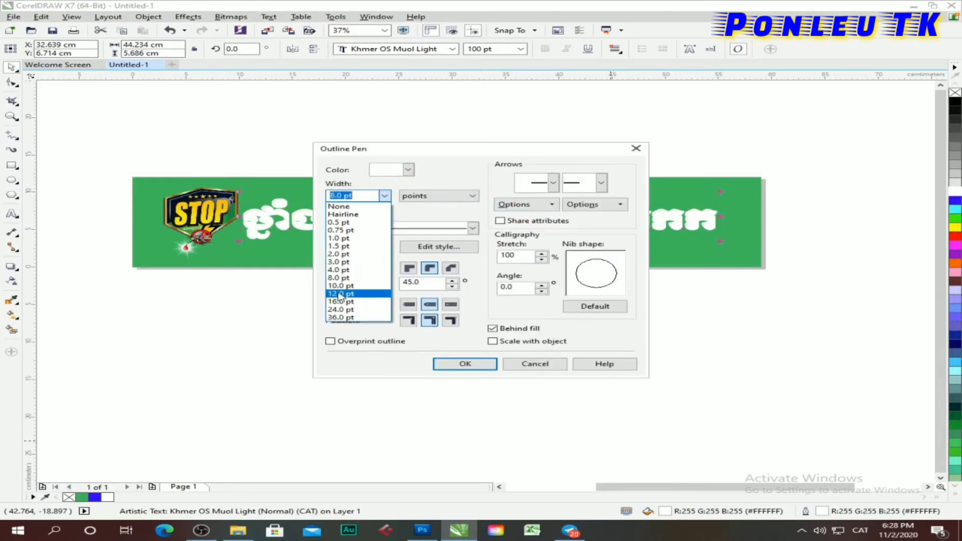
click(341, 294)
click(460, 363)
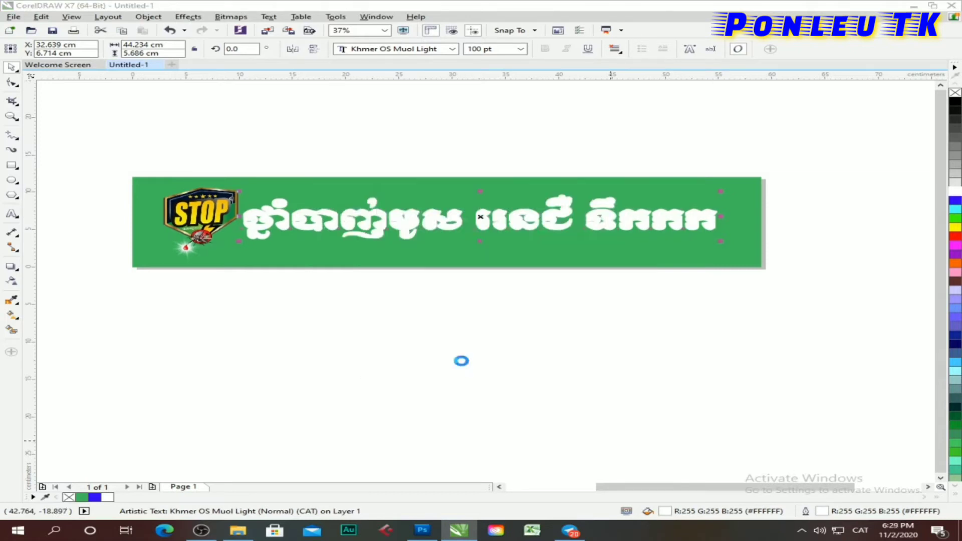
- Increase the outline to 16 pt and nudge the text slightly upward
double_click(823, 512)
click(385, 196)
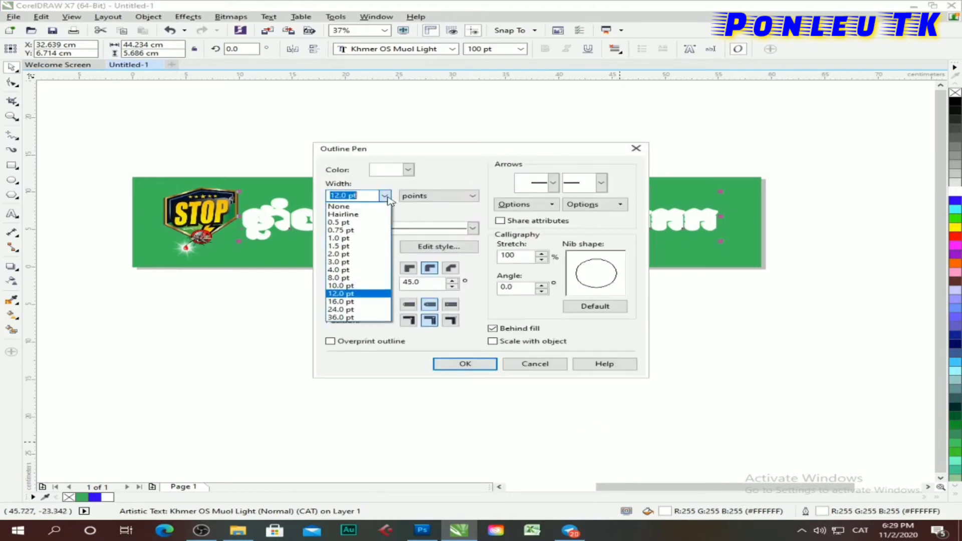
click(373, 302)
click(475, 363)
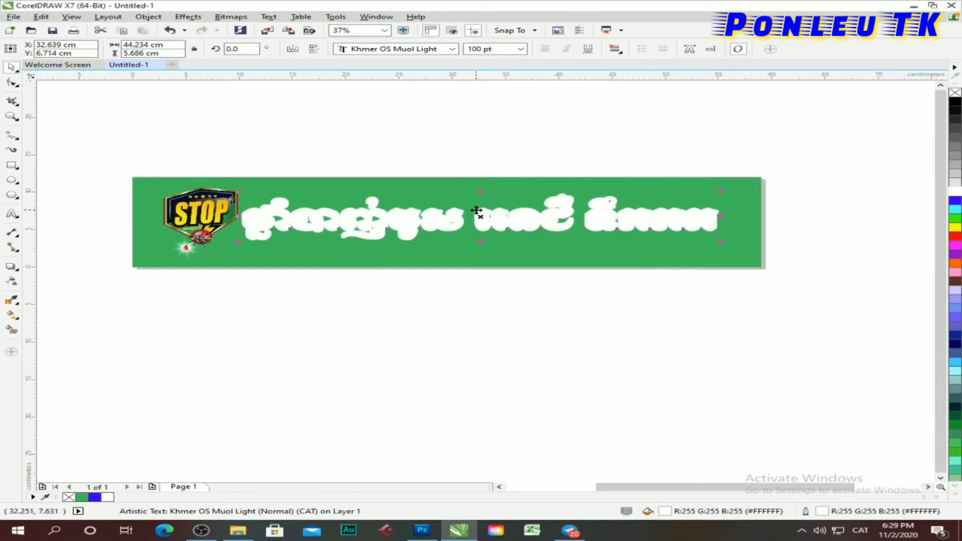
drag(481, 217, 479, 211)
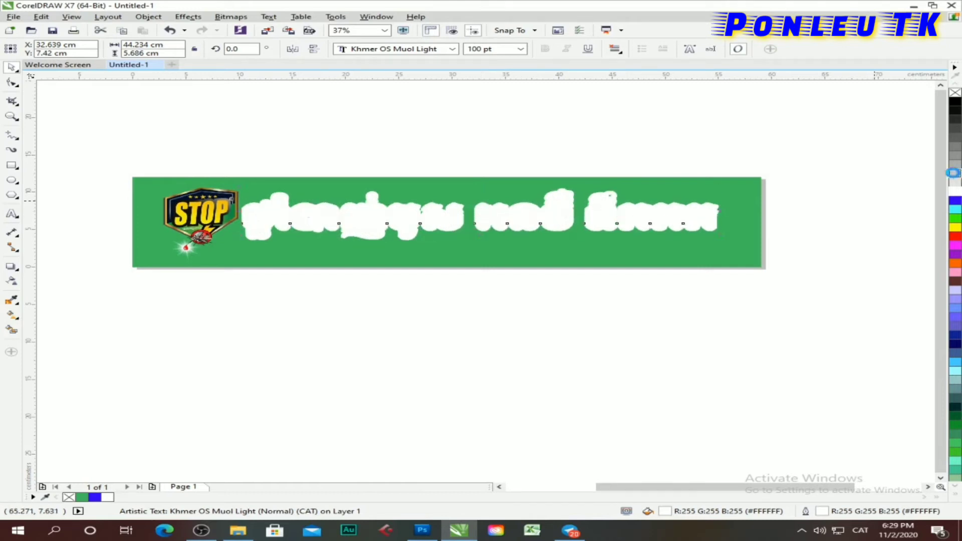
- Colour the top Khmer text copy light grey, fill and outline, and nudge it slightly left
click(955, 175)
right_click(955, 175)
scroll(456, 211, up, 2)
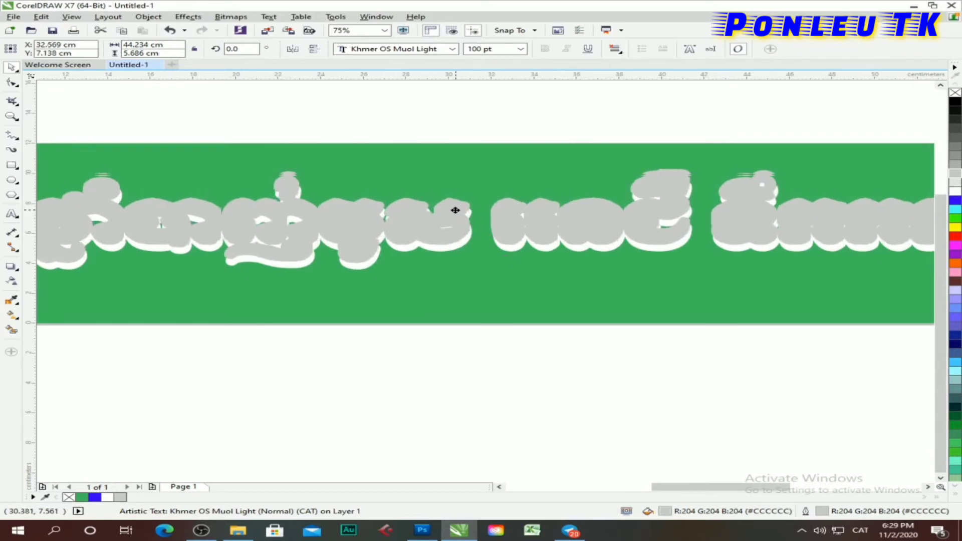
drag(457, 210, 453, 210)
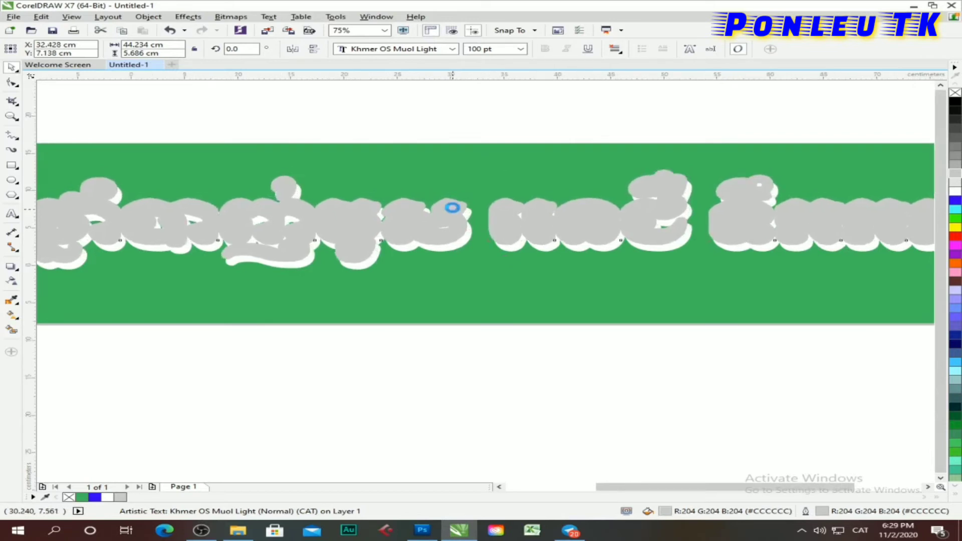
scroll(453, 208, down, 2)
- Select the white Khmer text underneath and bring up its context menu
click(468, 141)
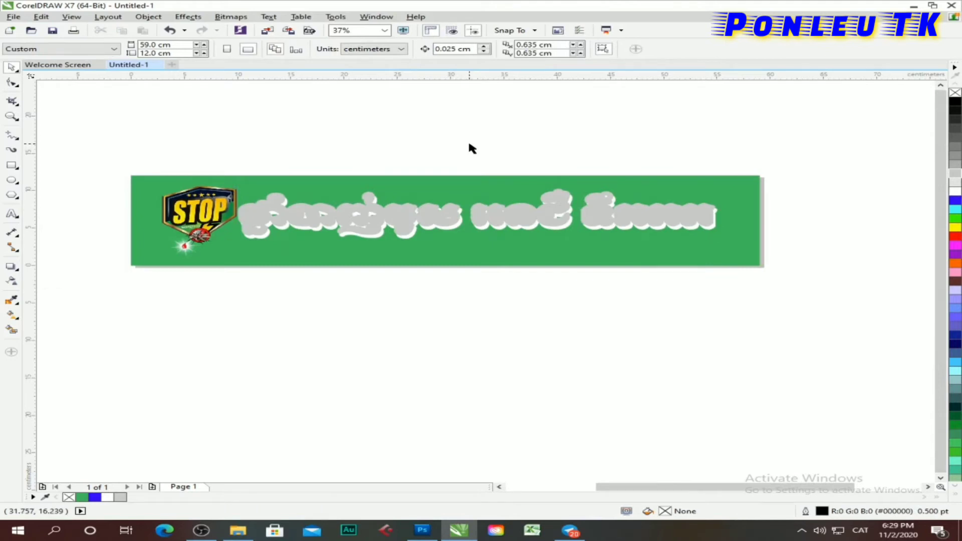
scroll(394, 207, up, 2)
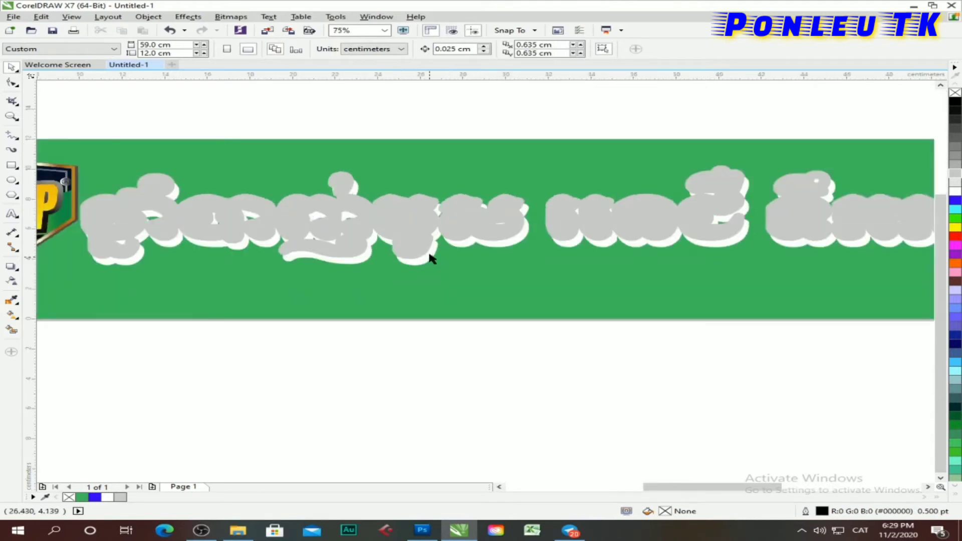
click(414, 220)
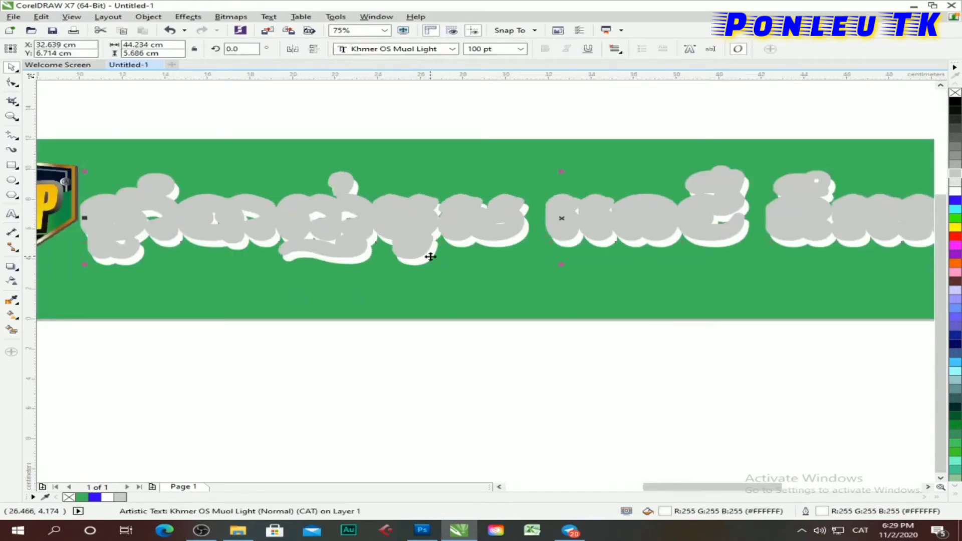
right_click(431, 256)
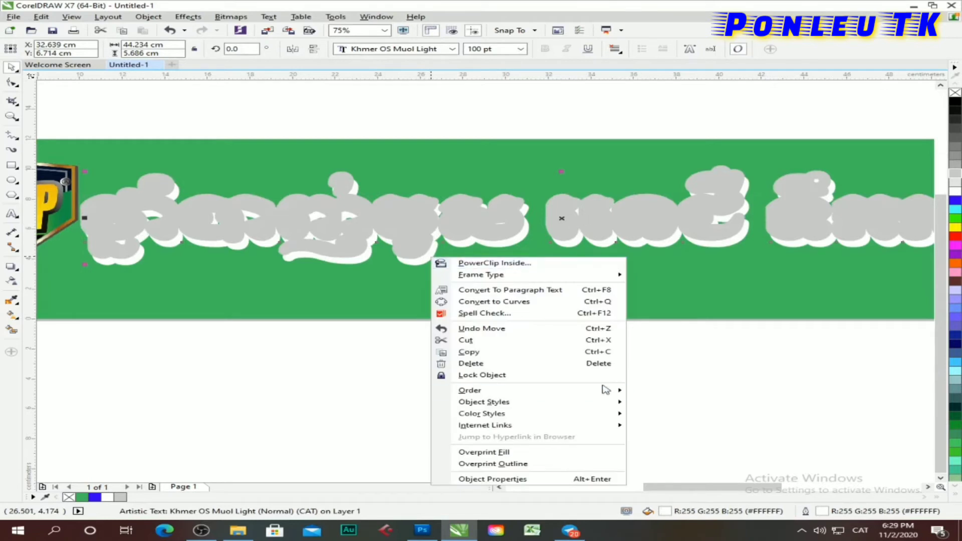
mouse_move(471, 390)
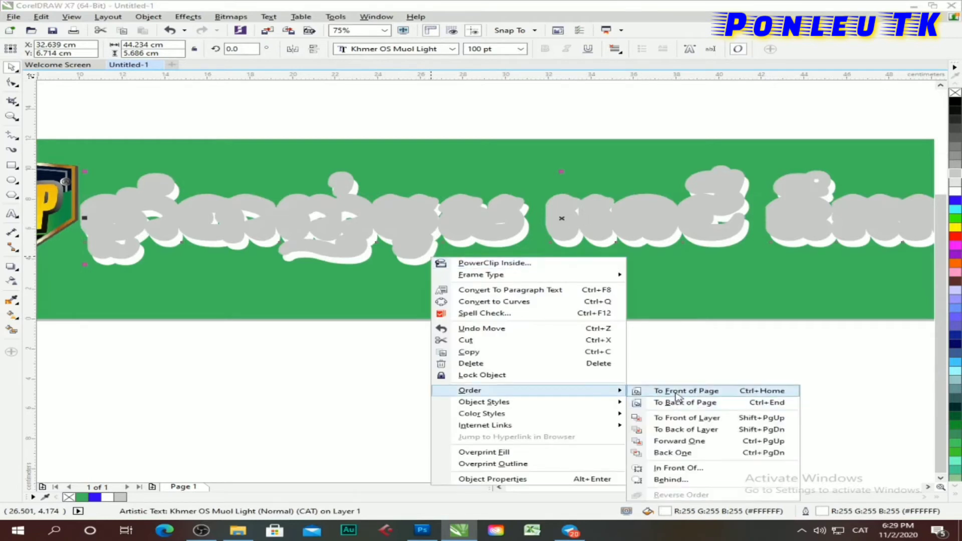
- Bring the white Khmer text in front of the grey copy and raise it above its shadow
click(677, 395)
drag(558, 217, 557, 207)
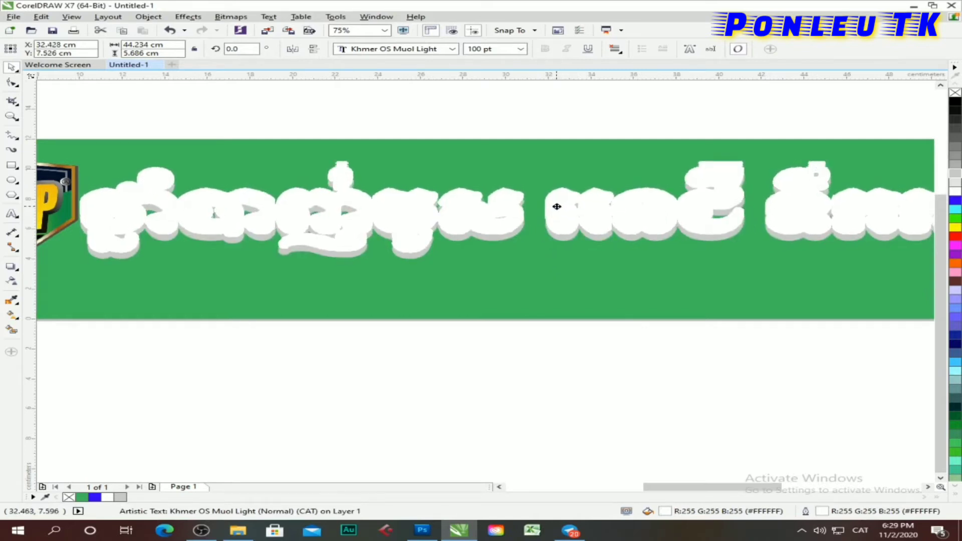
click(496, 91)
scroll(444, 155, down, 2)
- Select both Khmer text copies and move them down together on the banner
mouse_move(870, 126)
mouse_down()
mouse_move(602, 228)
mouse_move(233, 221)
mouse_up()
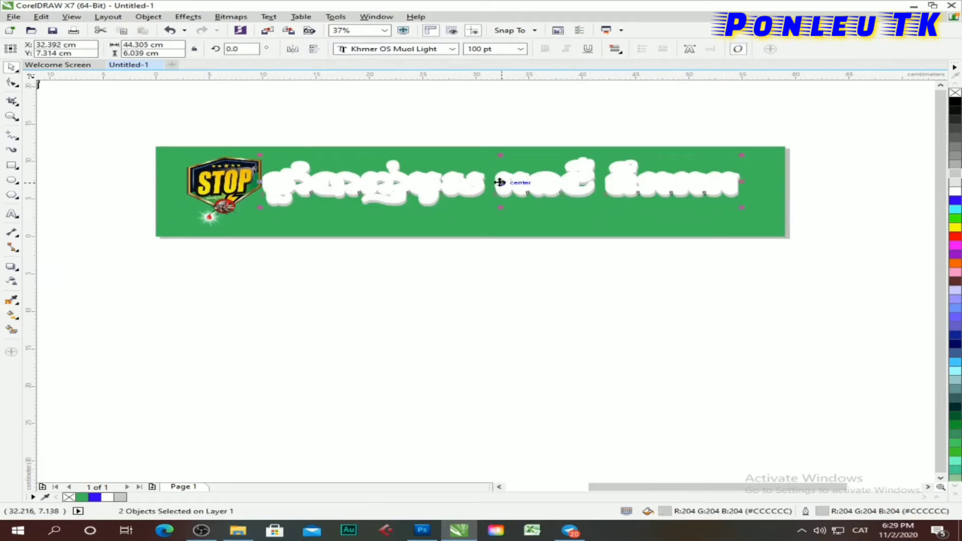
drag(499, 182, 501, 190)
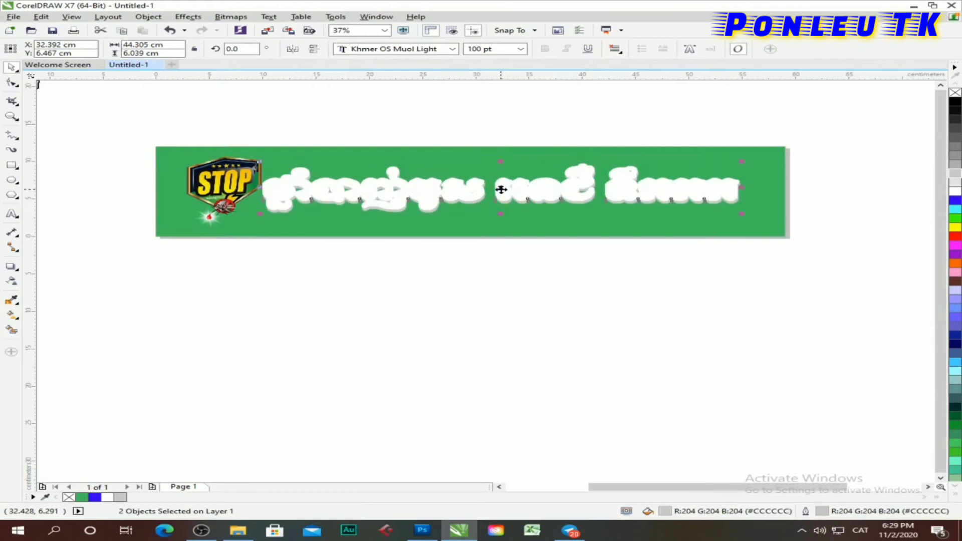
click(800, 183)
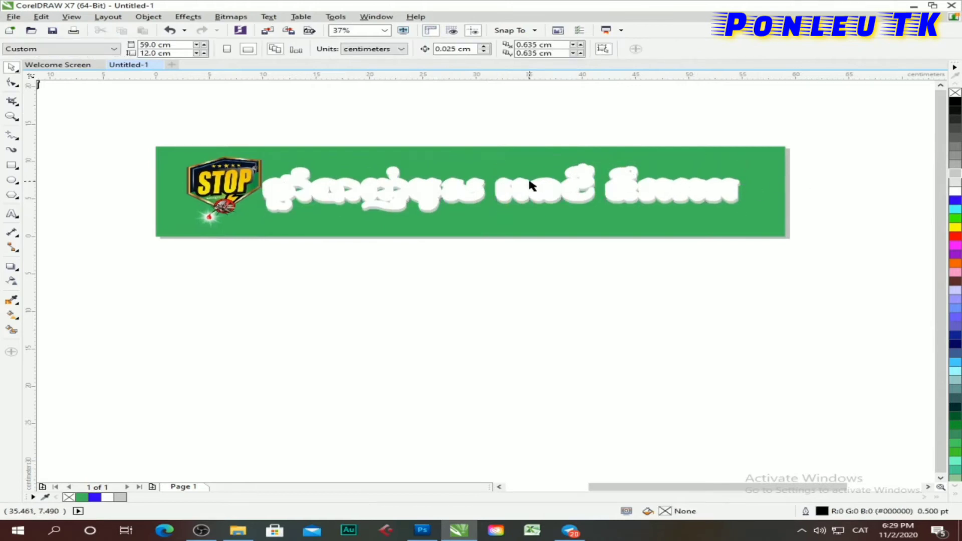
scroll(531, 185, up, 3)
- Nudge the top Khmer text slightly up and fill it blue
click(519, 199)
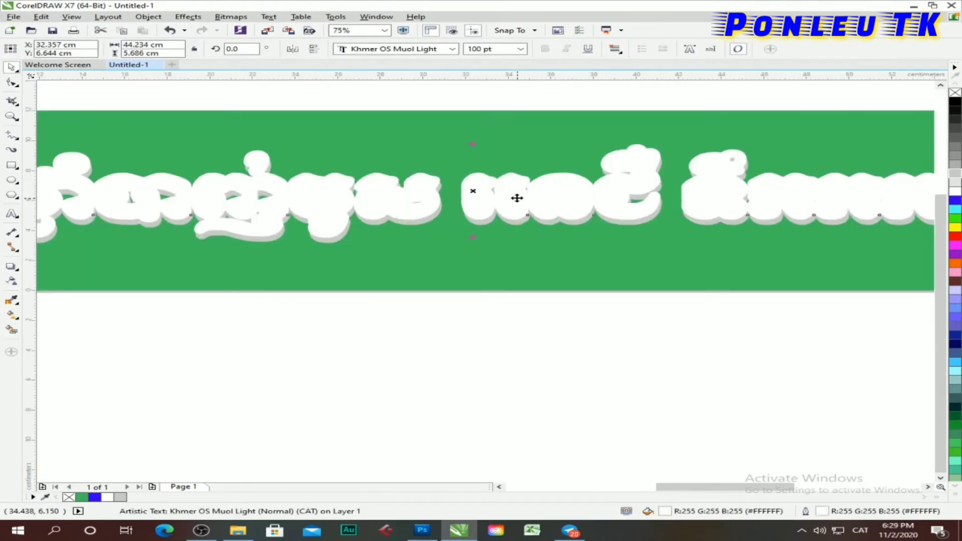
drag(517, 198, 515, 192)
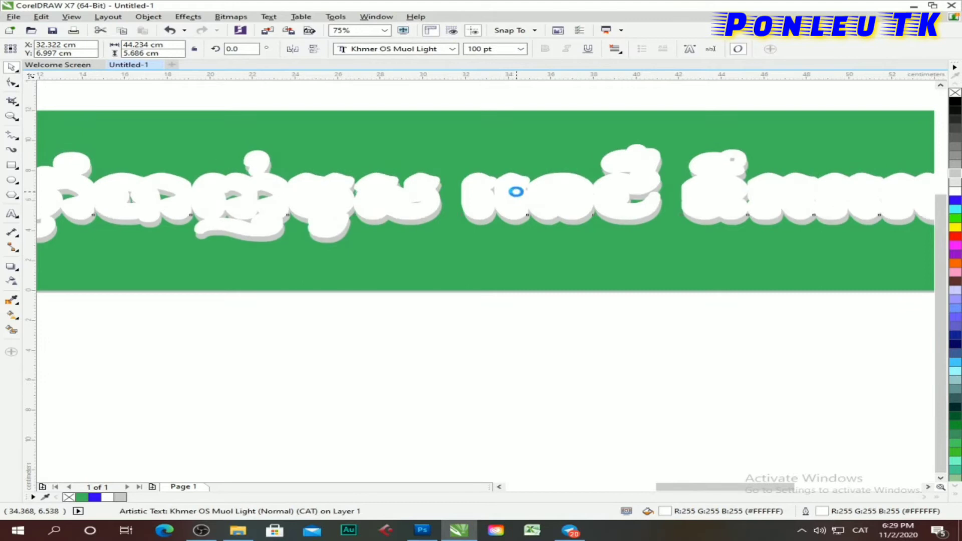
click(956, 202)
scroll(670, 105, down, 3)
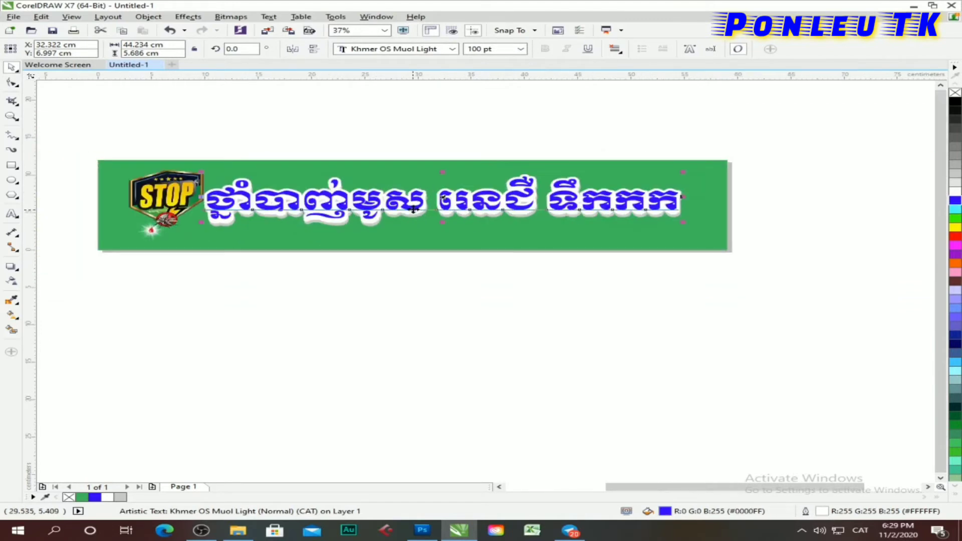
click(672, 106)
click(593, 195)
- Shift the layered Khmer headline slightly within the STOP banner, then select the STOP logo
scroll(605, 182, up, 3)
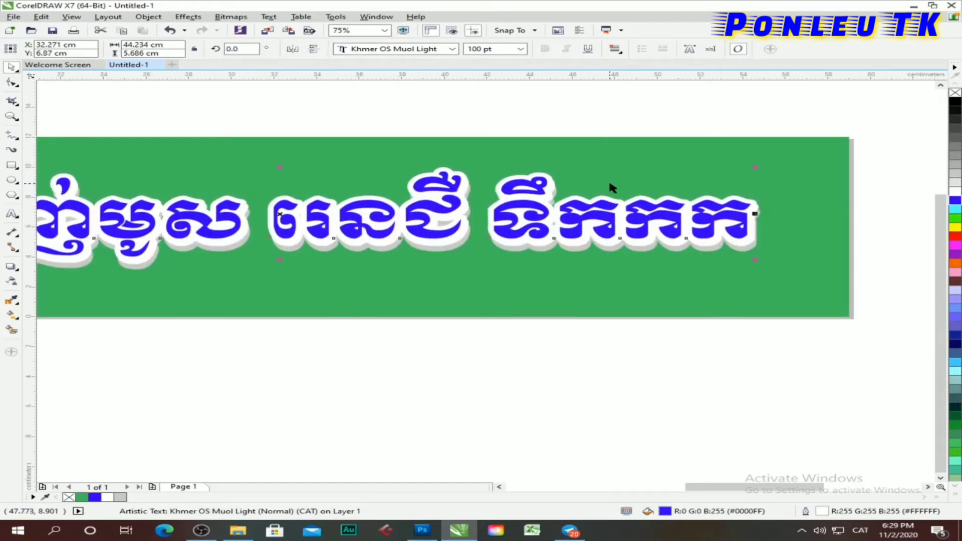
click(653, 116)
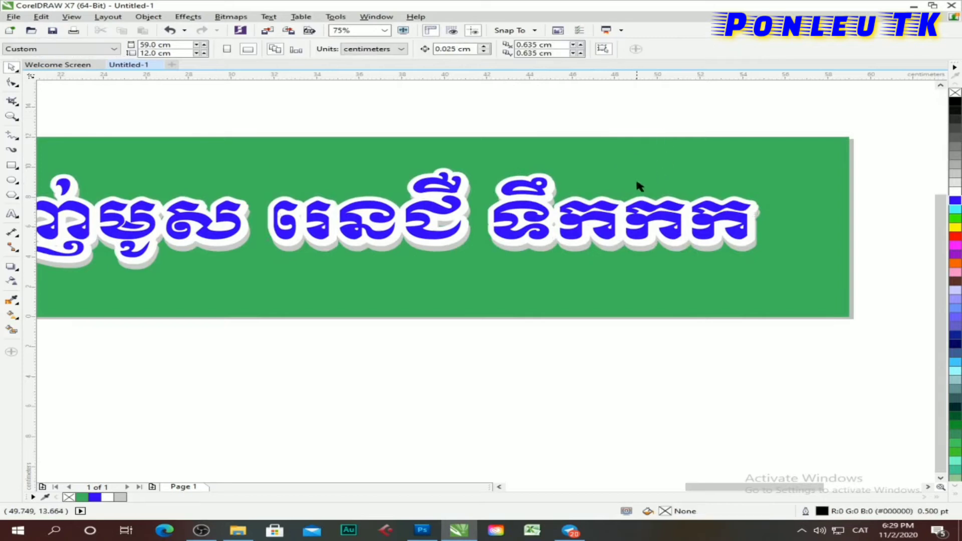
scroll(638, 185, down, 1)
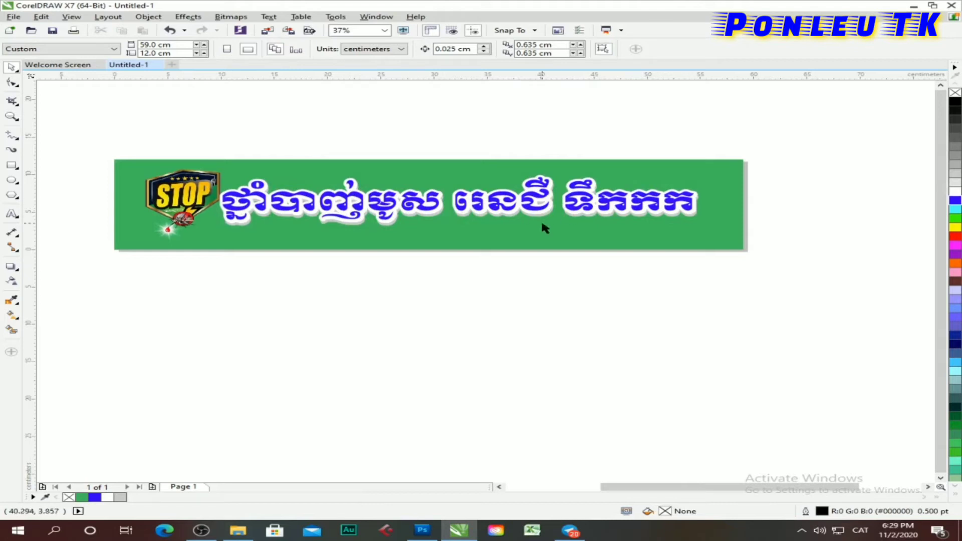
scroll(542, 223, down, 1)
scroll(399, 230, up, 1)
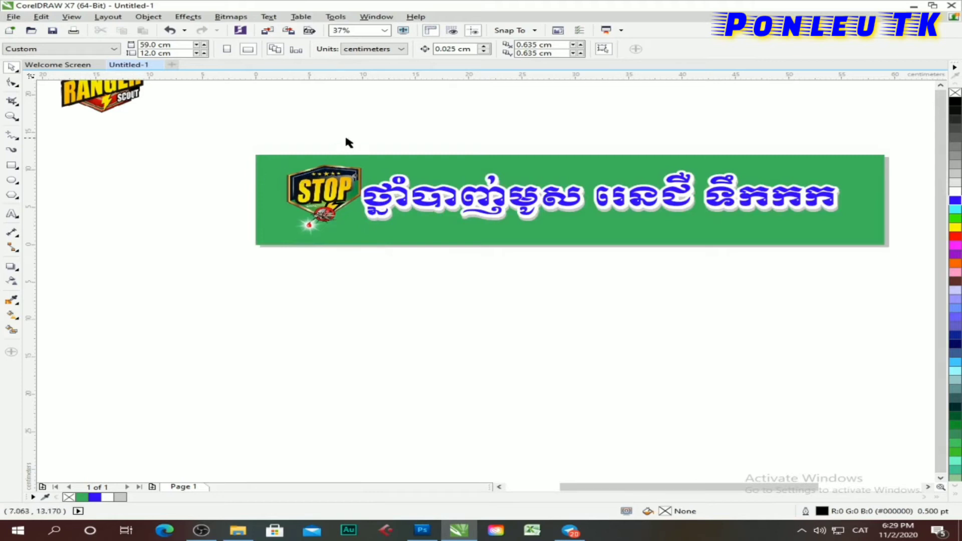
mouse_move(351, 138)
mouse_down()
mouse_move(495, 224)
mouse_move(853, 268)
mouse_up()
drag(597, 199, 609, 196)
click(585, 134)
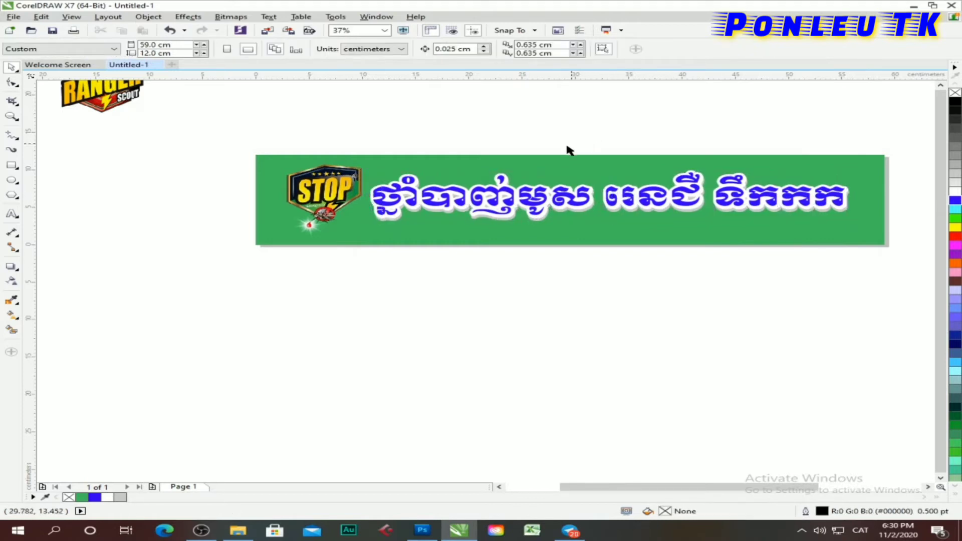
click(333, 185)
- Shift the STOP logo and crop it to about 9.6 × 10.5 cm around the logo
drag(334, 181, 331, 191)
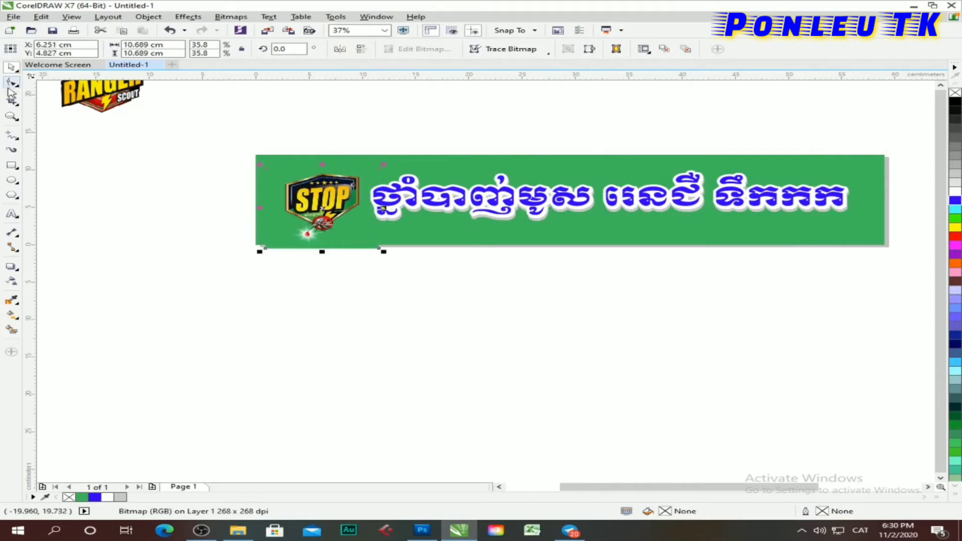
click(12, 101)
scroll(359, 205, up, 2)
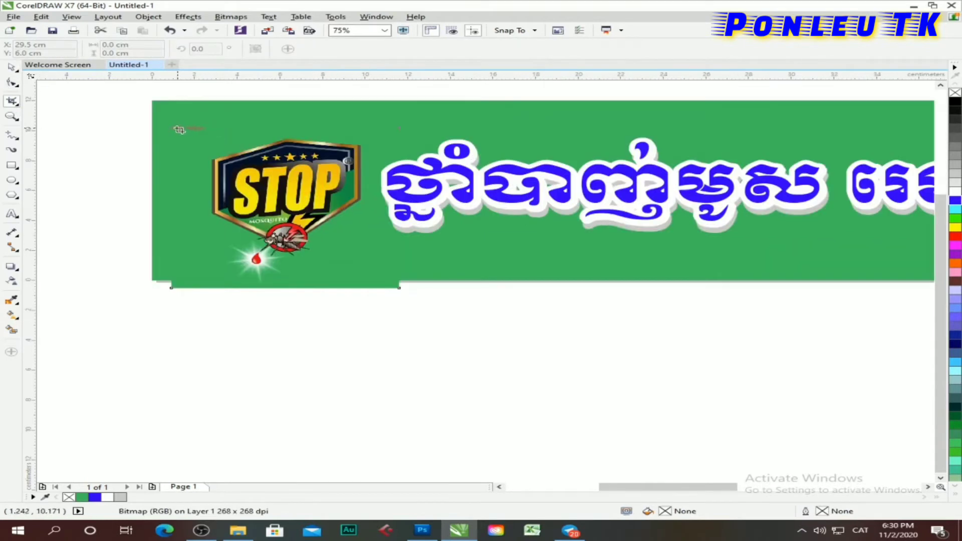
drag(174, 129, 378, 287)
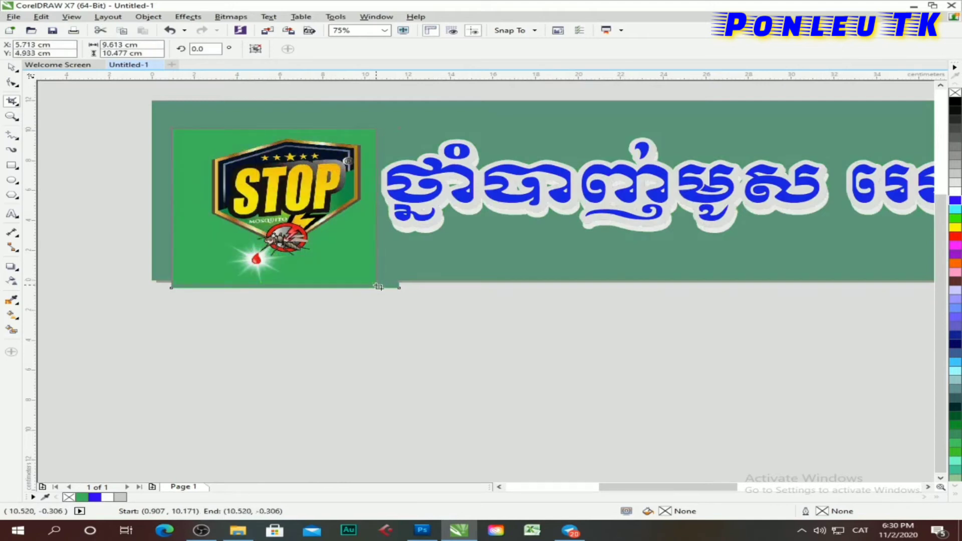
key(Escape)
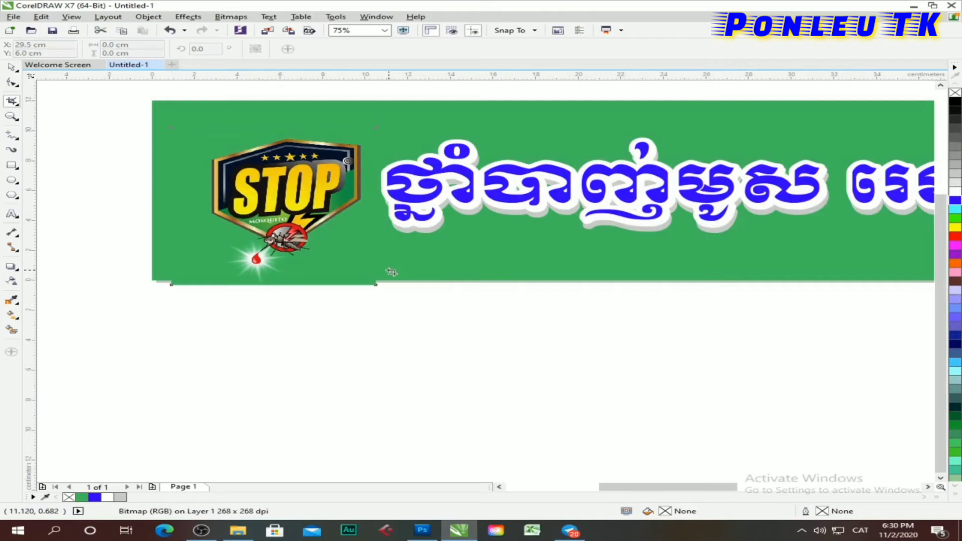
- Move the cropped STOP logo slightly up within the banner
click(11, 67)
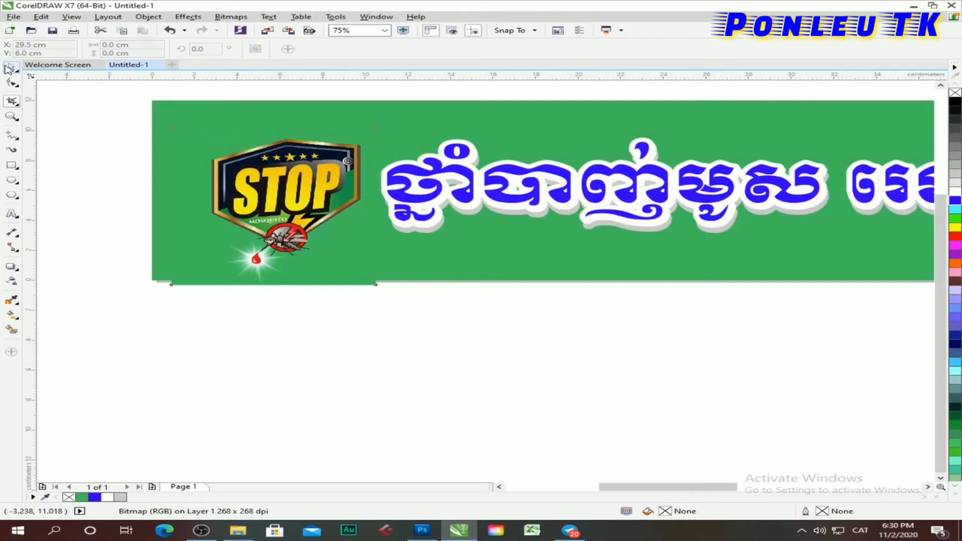
click(297, 204)
drag(274, 204, 273, 194)
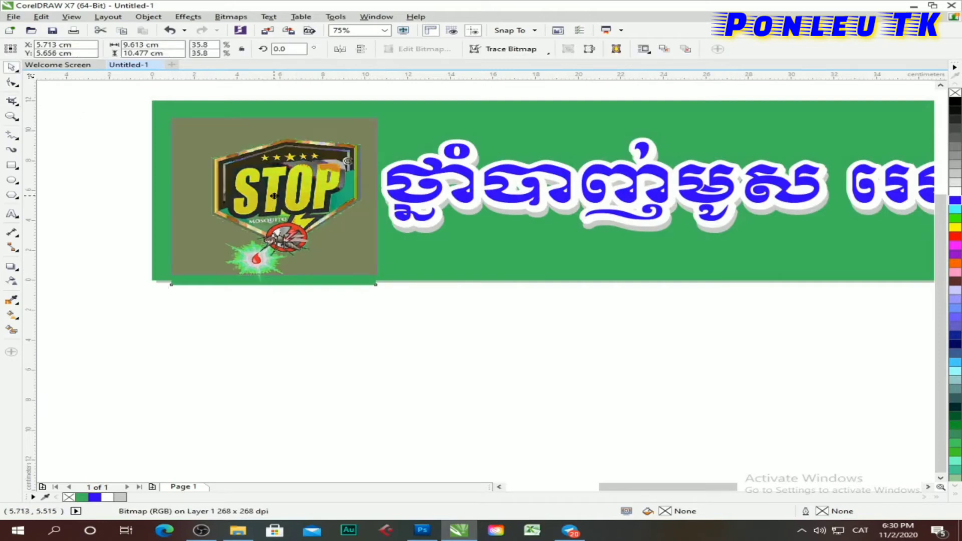
click(272, 294)
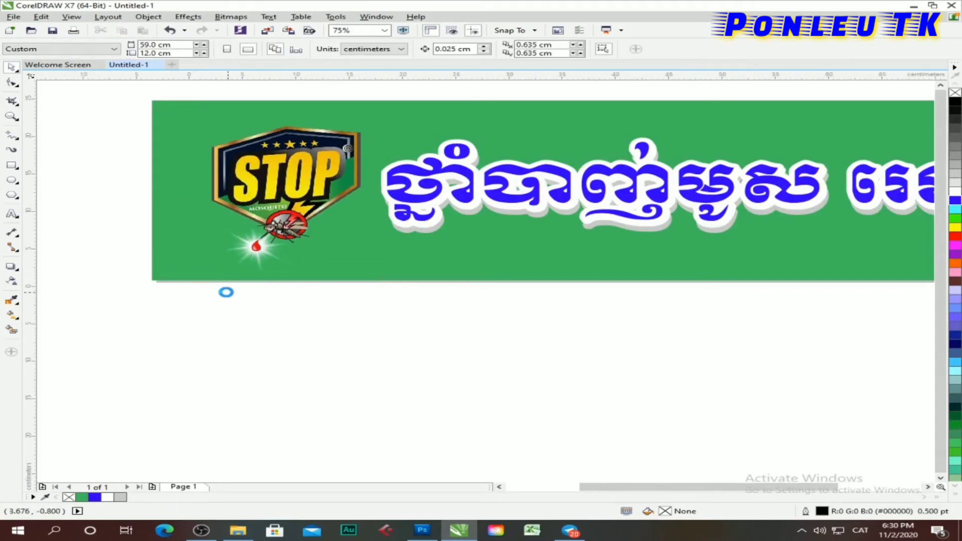
scroll(246, 314, down, 1)
click(260, 235)
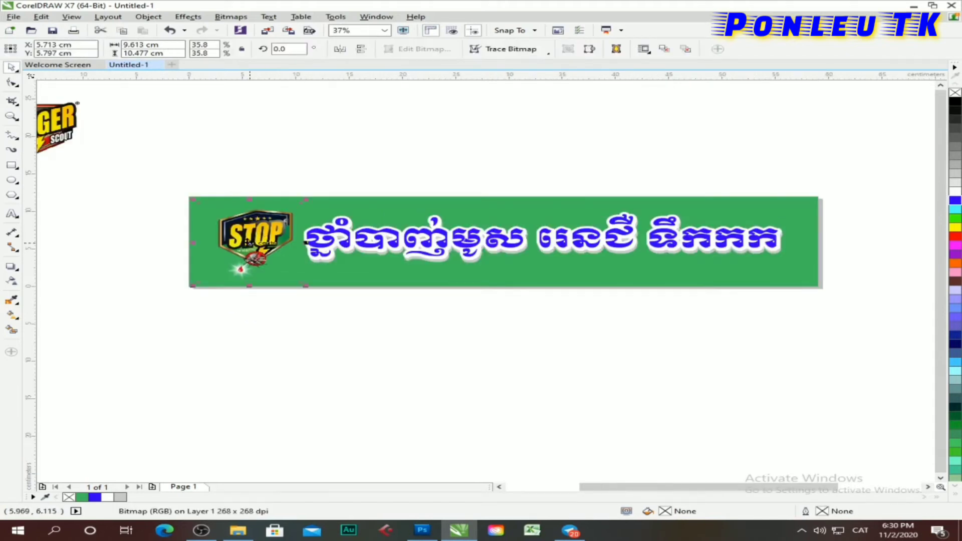
- Group the STOP banner's five objects into one group
click(267, 300)
scroll(263, 288, down, 1)
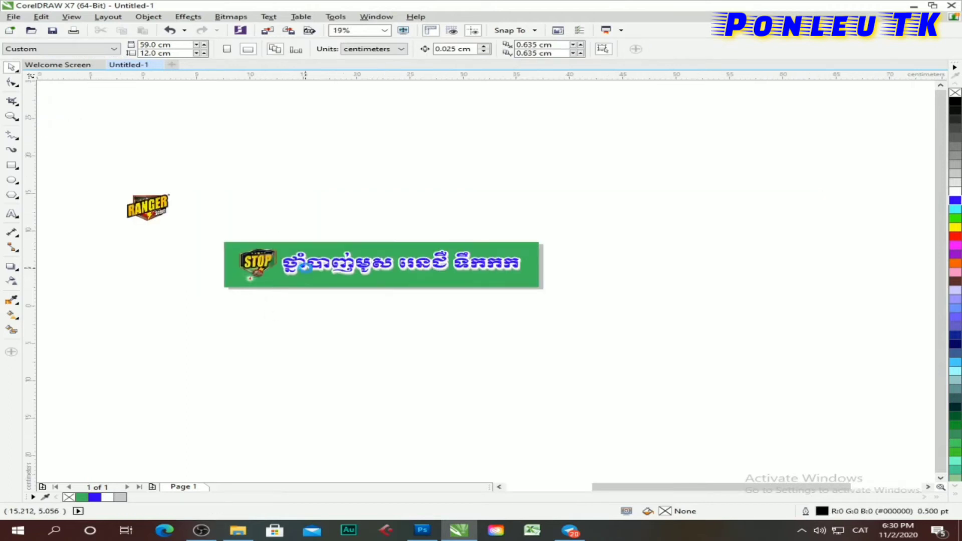
scroll(306, 268, up, 1)
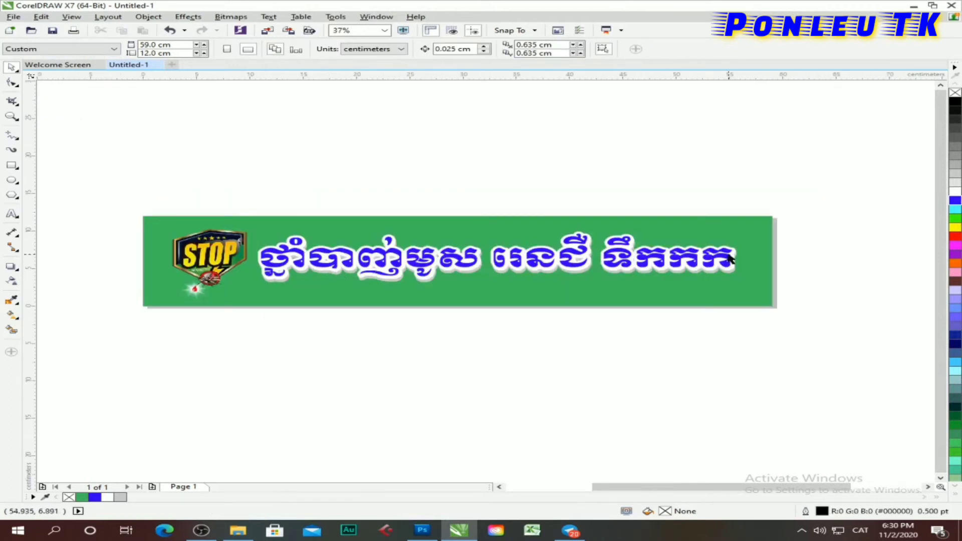
drag(117, 189, 847, 388)
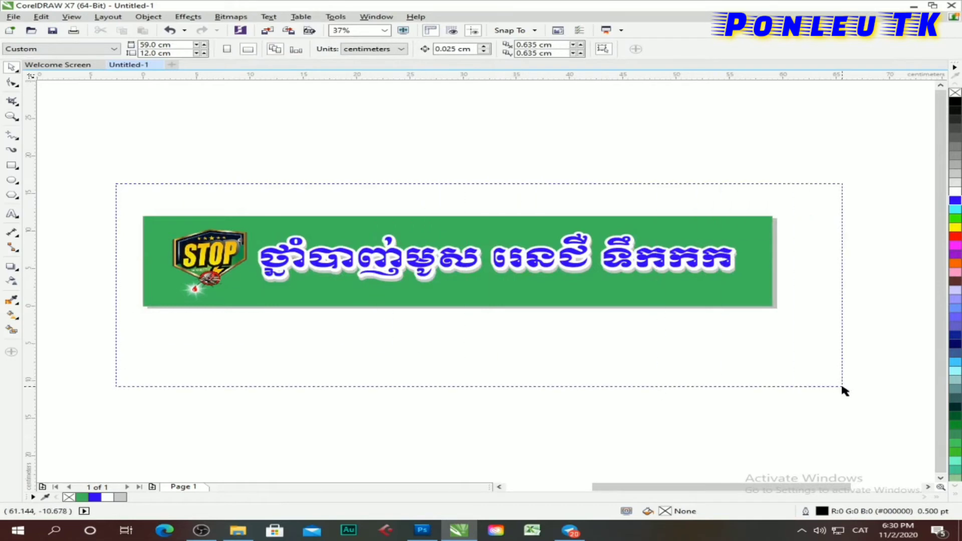
click(652, 50)
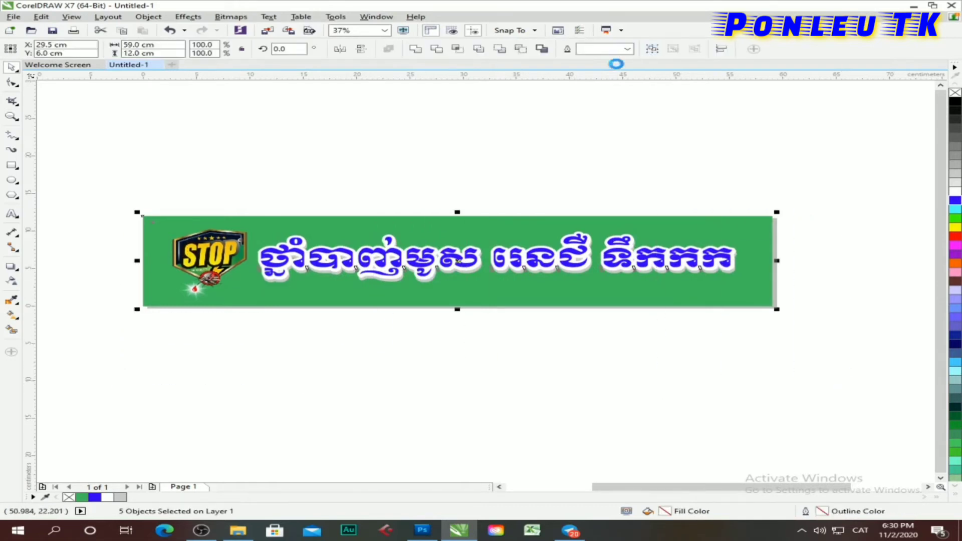
- Drop a duplicate of the grouped banner below the original
scroll(467, 230, down, 1)
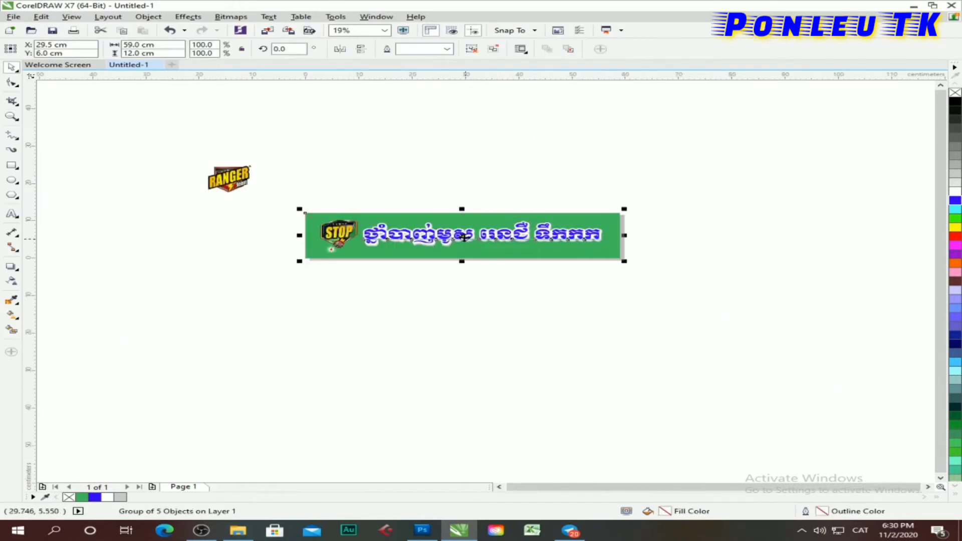
drag(465, 235, 483, 322)
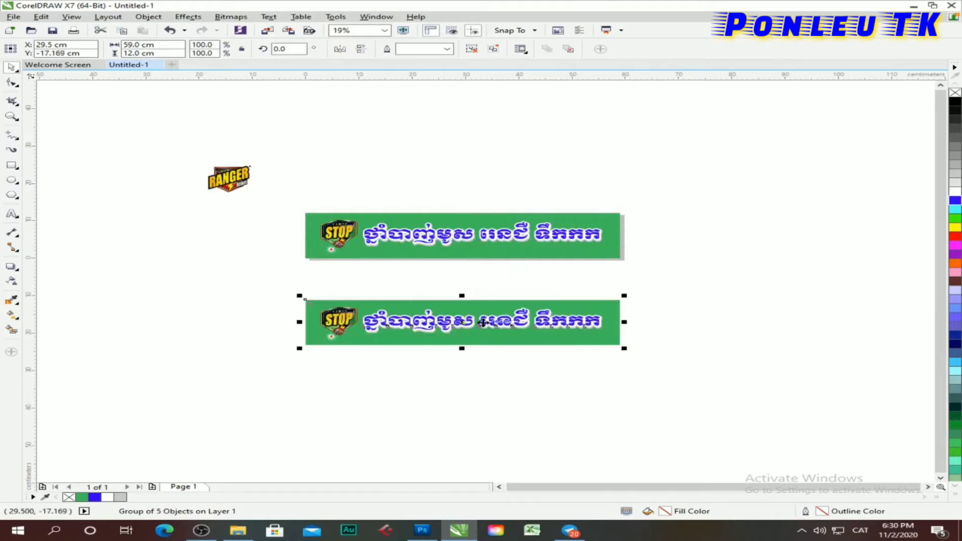
click(651, 292)
scroll(484, 255, up, 1)
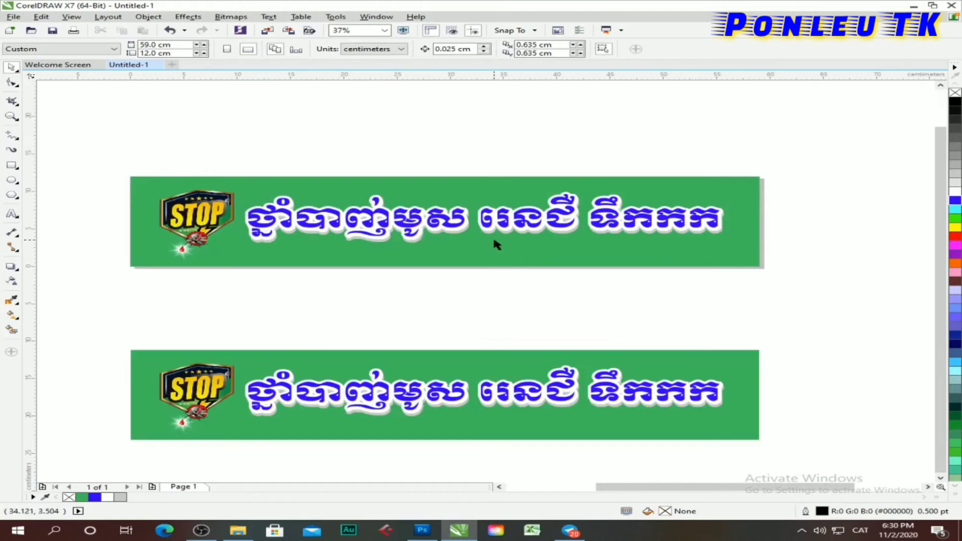
- Ungroup the top banner and delete its blue Khmer text layer
click(337, 213)
click(496, 50)
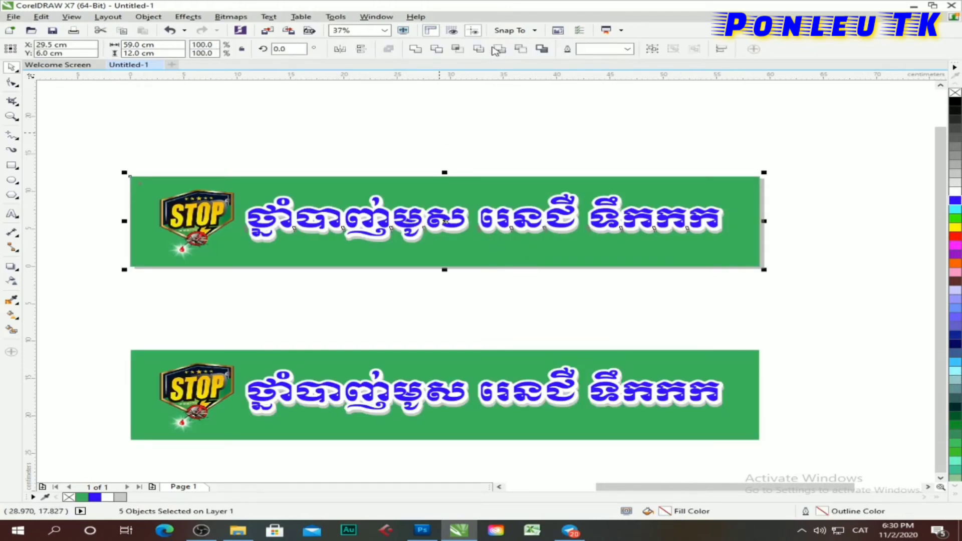
click(479, 152)
click(489, 216)
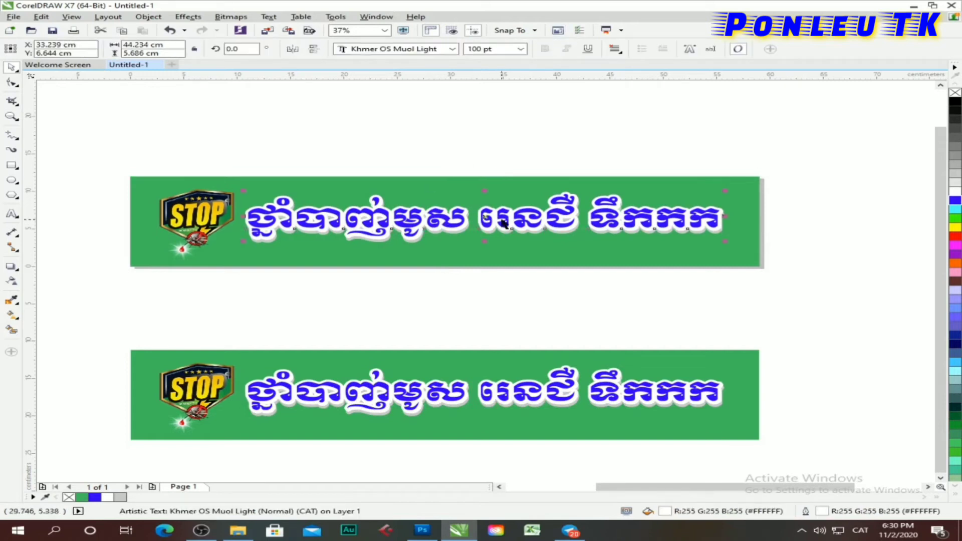
mouse_move(485, 217)
mouse_down()
mouse_move(479, 264)
mouse_move(485, 216)
mouse_up()
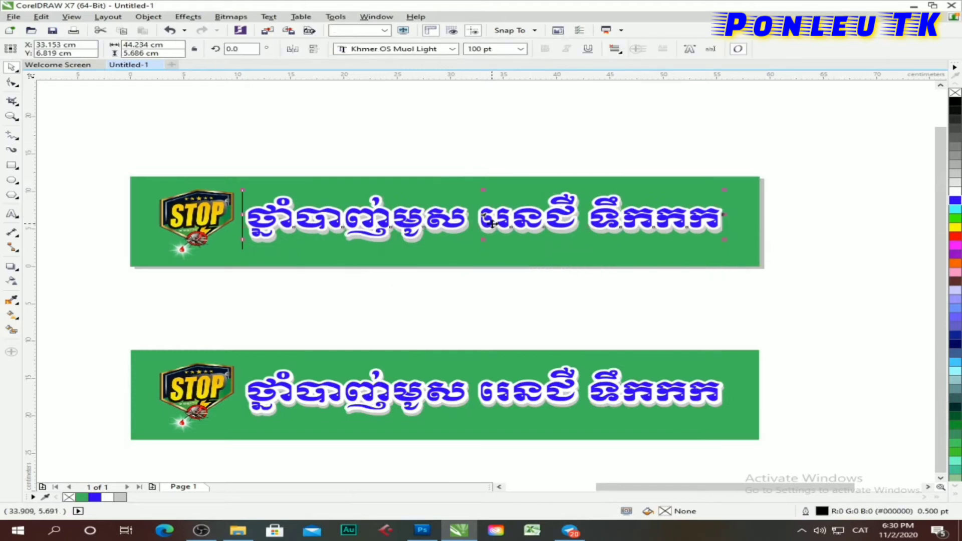
key(Delete)
- Select the grey Khmer shadow text and enter, then exit, text editing
click(421, 226)
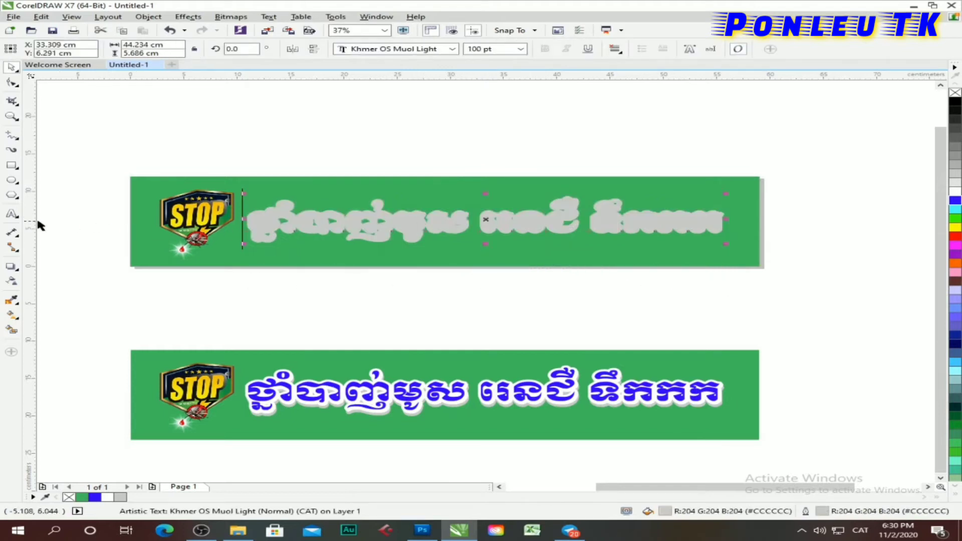
click(12, 214)
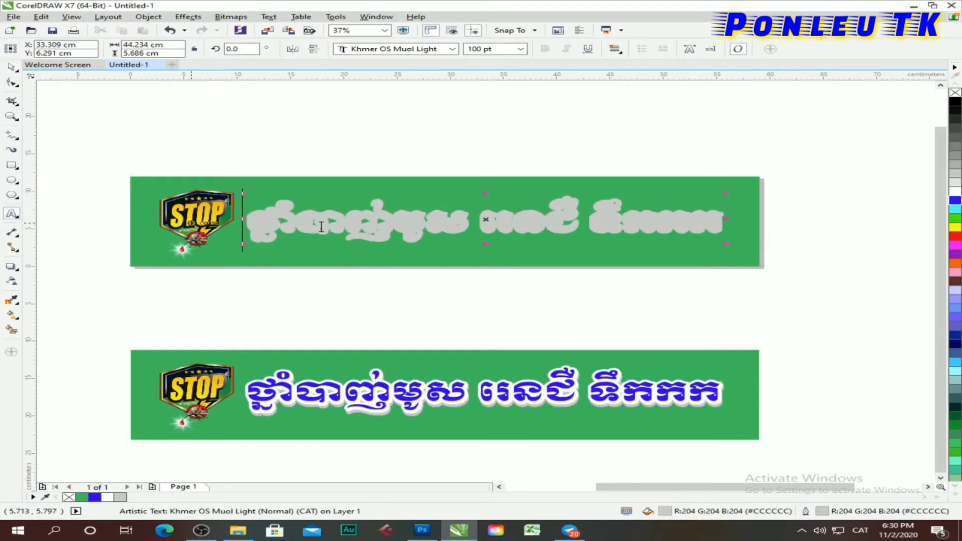
scroll(445, 222, down, 2)
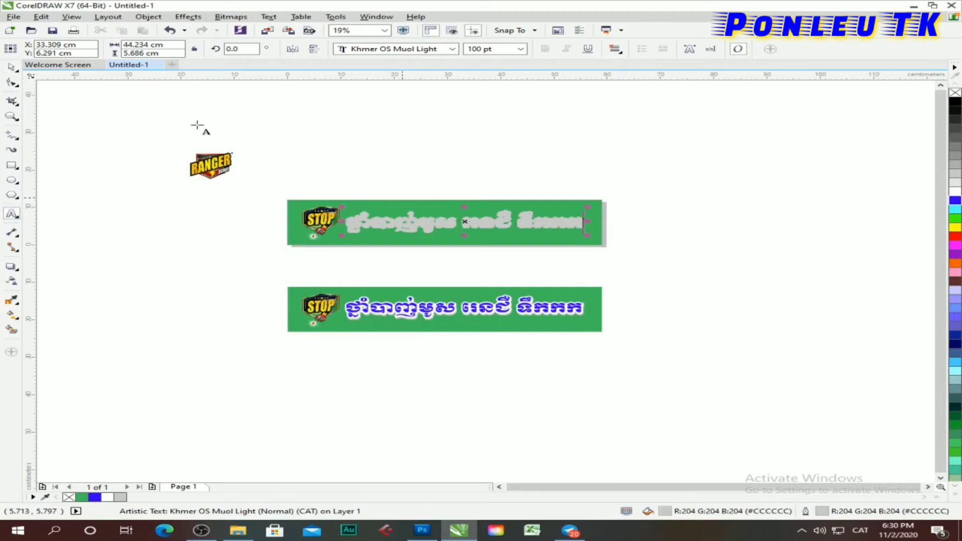
scroll(341, 328, up, 2)
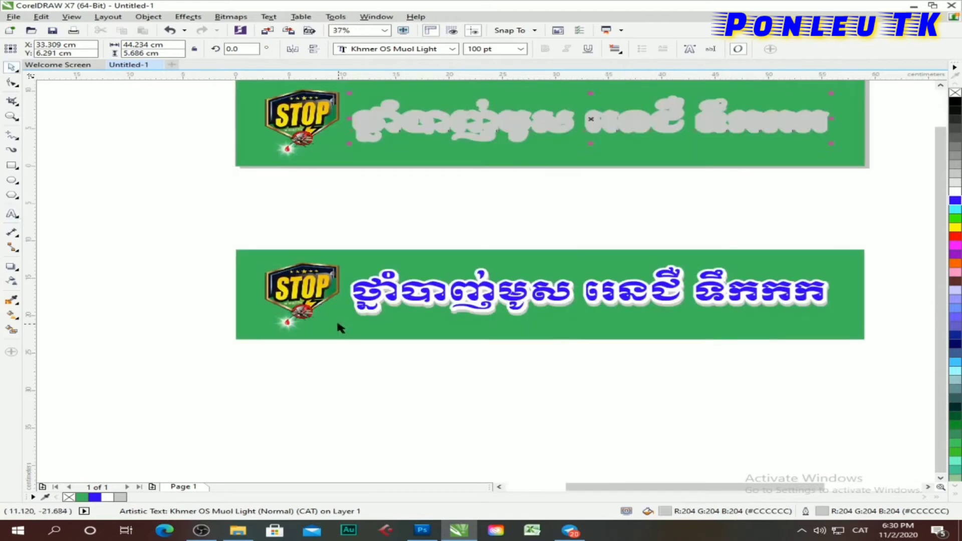
key(ctrl+space)
- Select the lower banner group, then deselect it
click(307, 288)
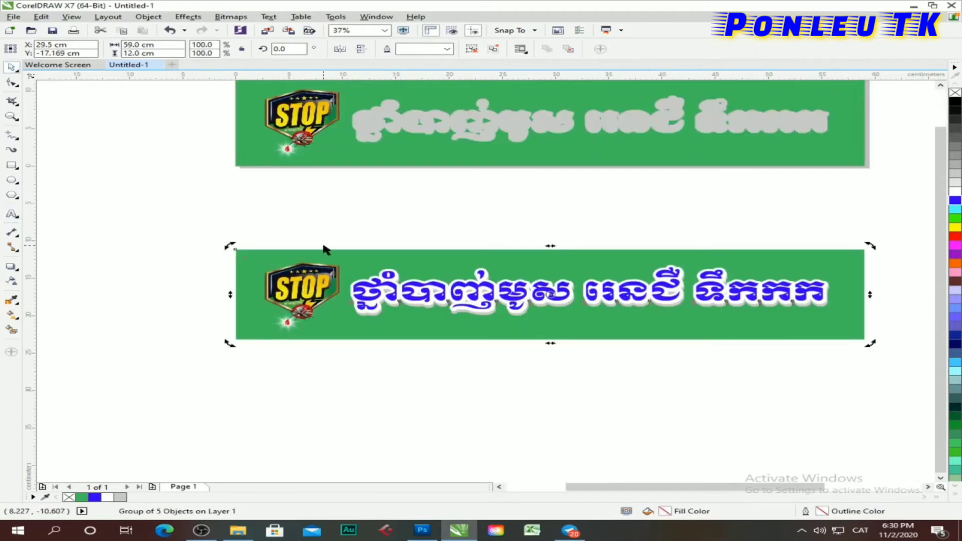
scroll(324, 249, down, 2)
click(341, 215)
click(381, 270)
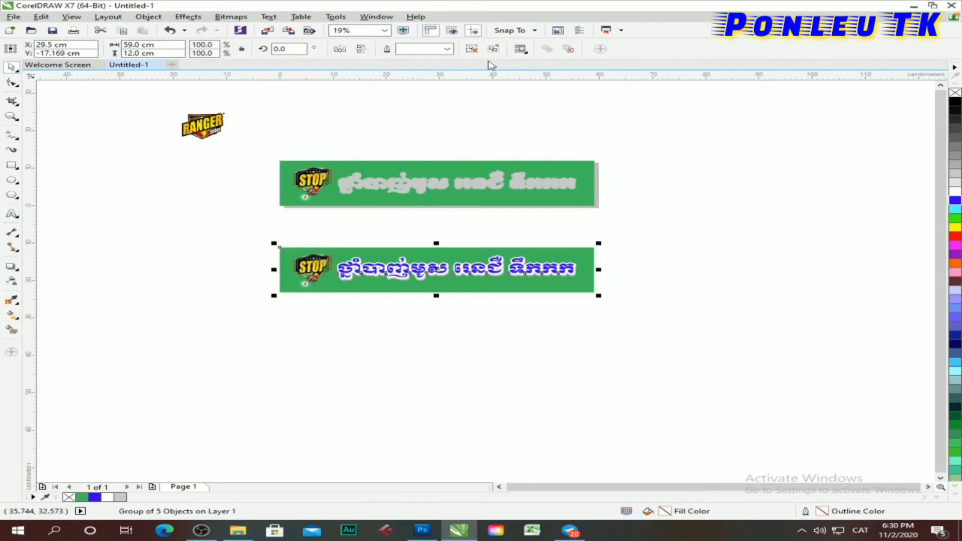
click(371, 221)
- Move the lower banner's STOP logo out to the left of the banners
scroll(331, 265, up, 2)
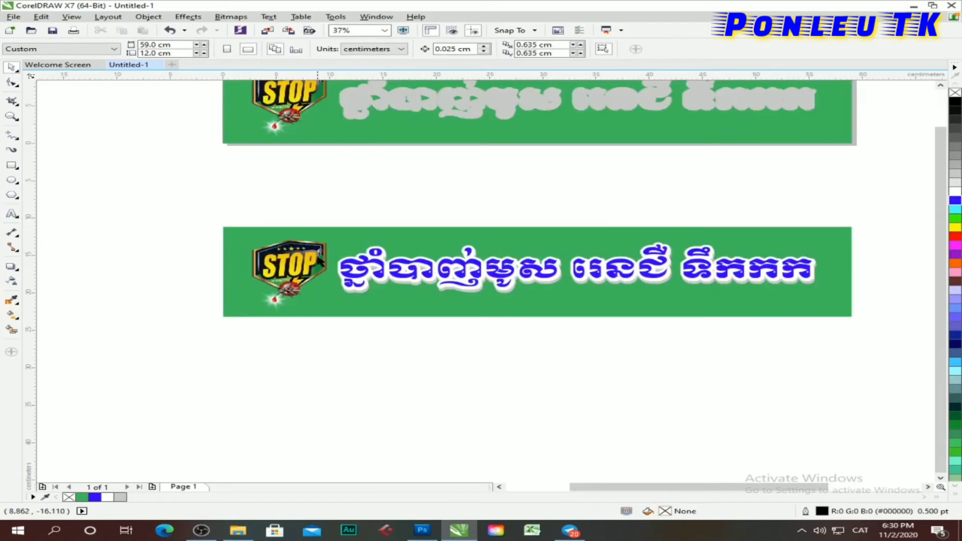
click(318, 260)
scroll(324, 258, down, 2)
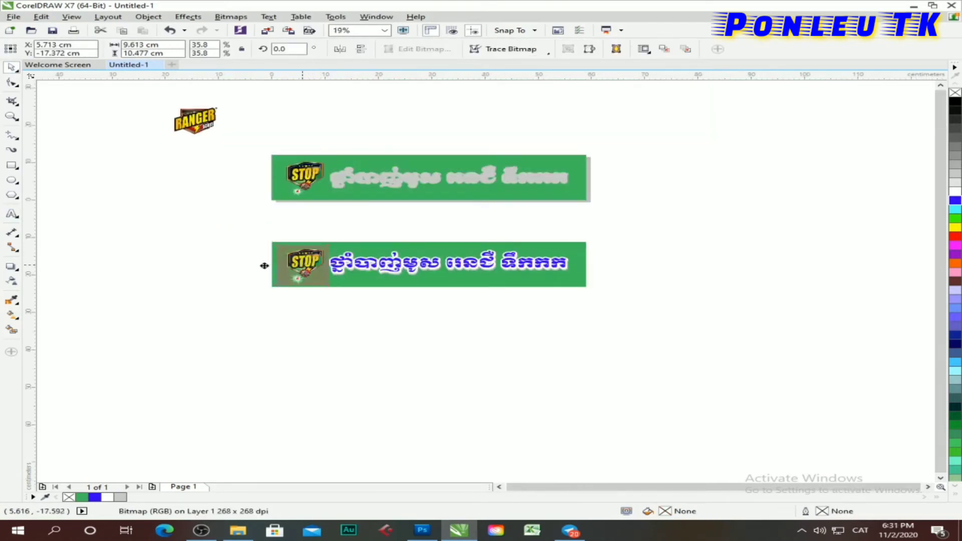
drag(264, 266, 161, 266)
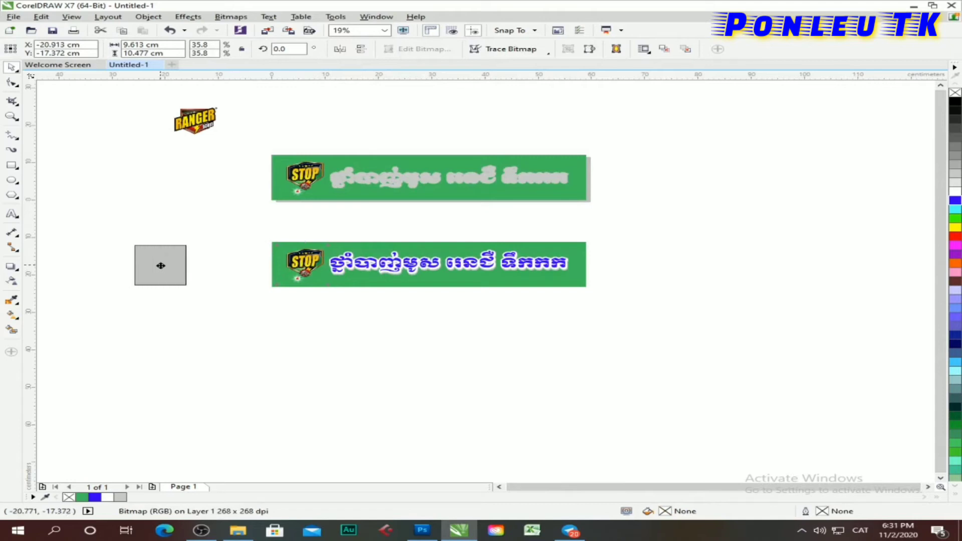
- Drag the RANGER logo into the lower banner and bring it to the front
mouse_move(195, 120)
mouse_down()
mouse_move(234, 214)
mouse_move(301, 263)
mouse_up()
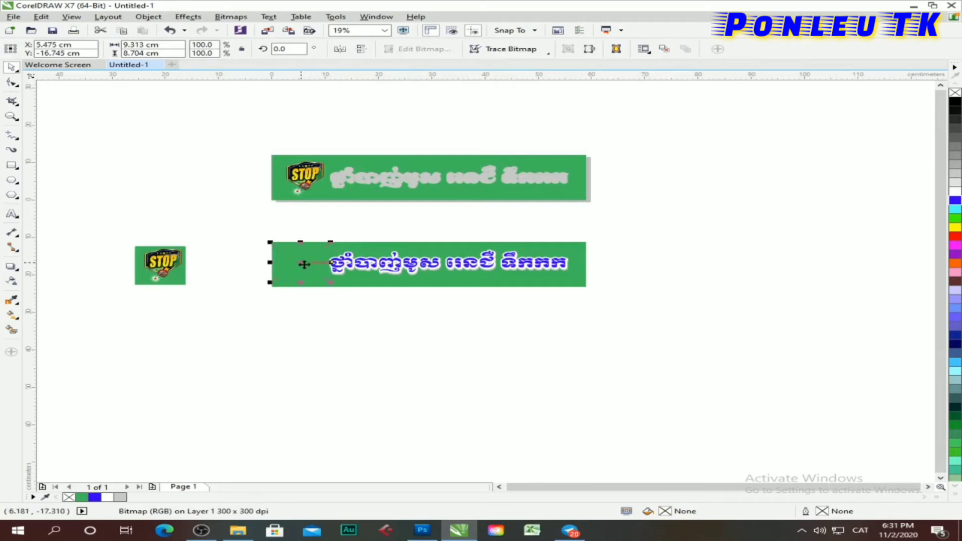
right_click(304, 264)
mouse_move(391, 413)
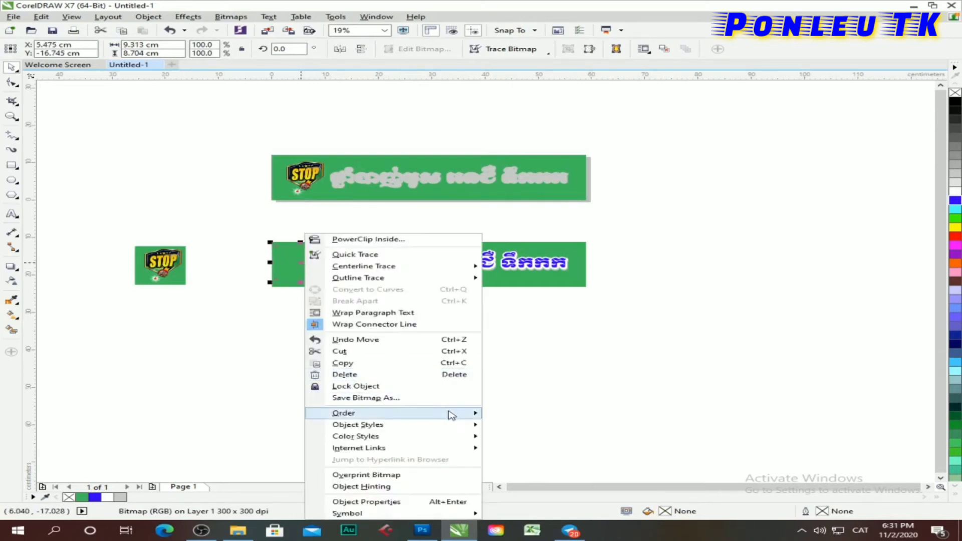
click(502, 409)
click(537, 349)
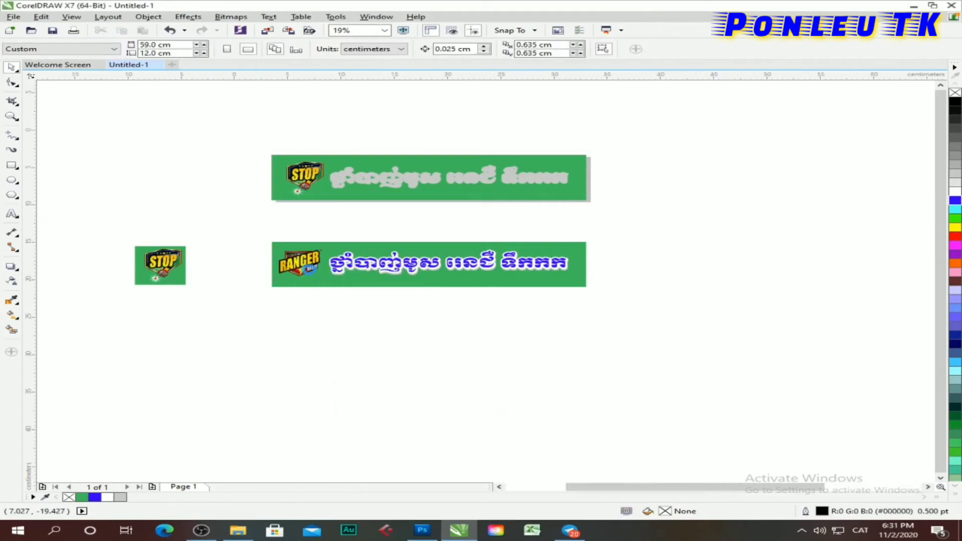
- Nudge the RANGER logo slightly right and down into place
scroll(307, 270, up, 2)
click(294, 257)
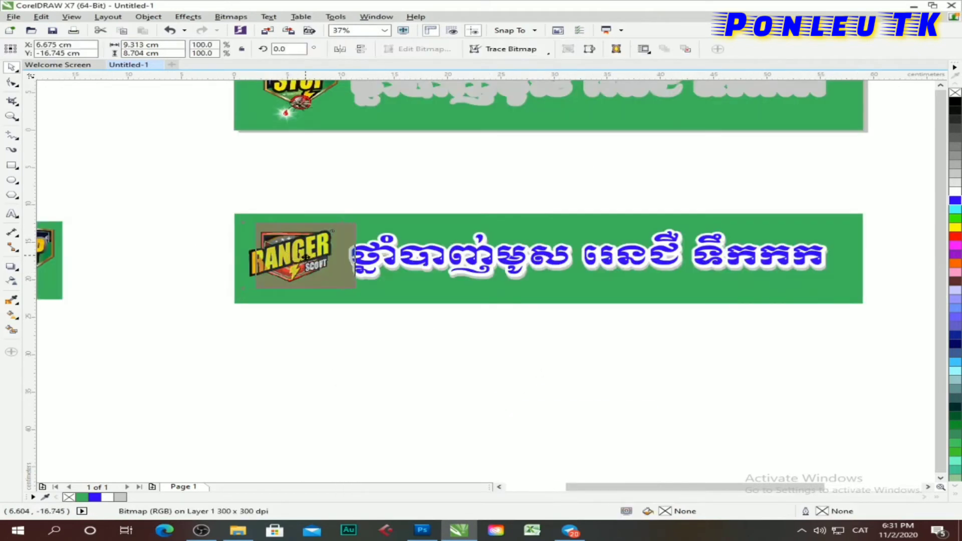
drag(295, 257, 308, 257)
key(Down)
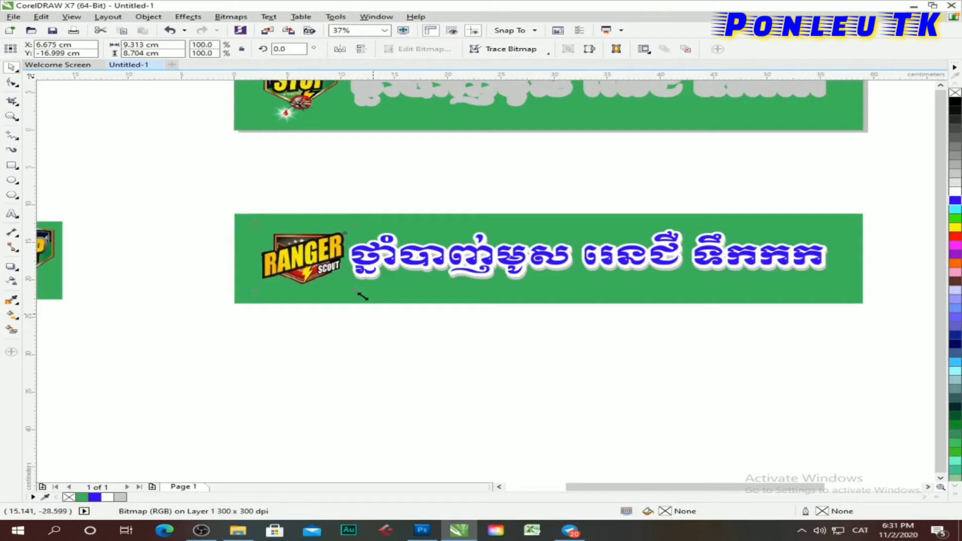
scroll(332, 255, down, 2)
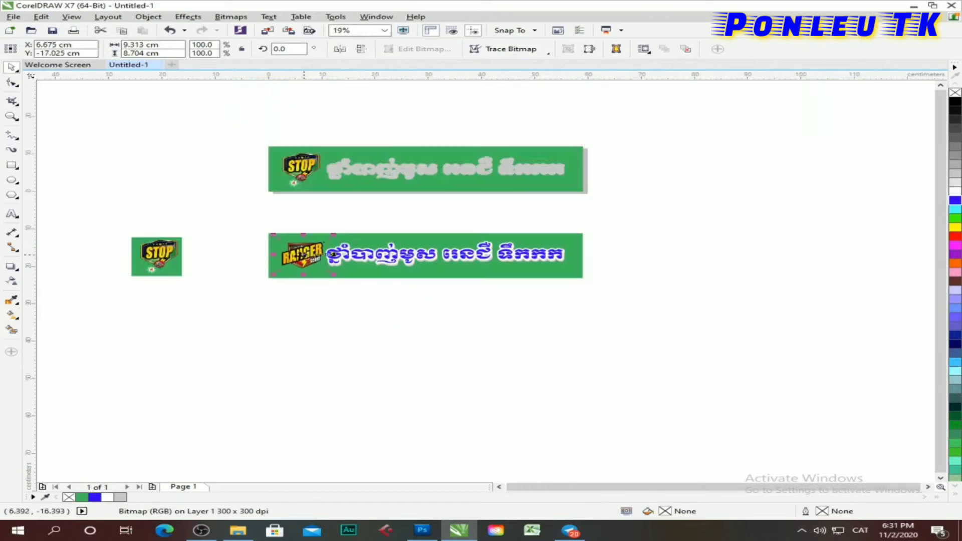
click(401, 323)
scroll(351, 170, up, 2)
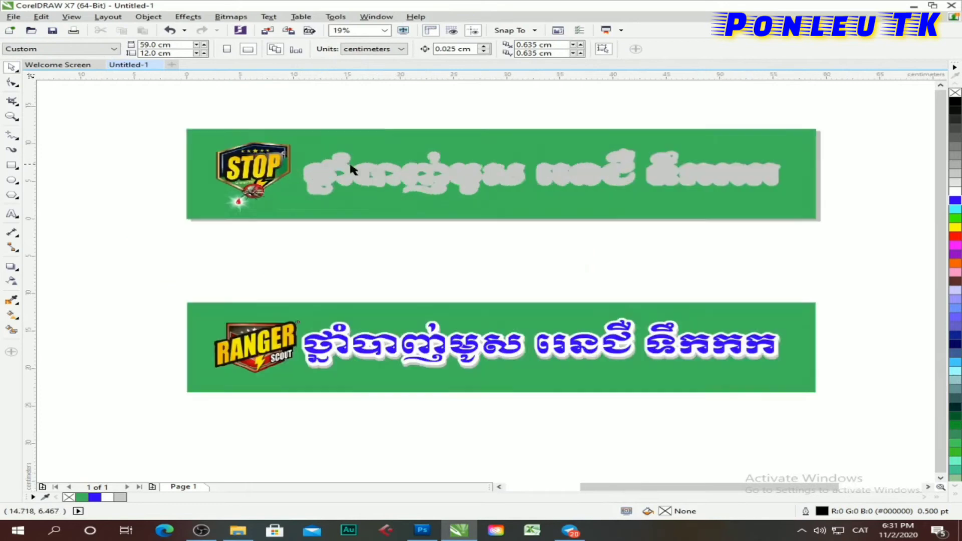
- Delete the last words of the top banner's grey Khmer text
click(377, 179)
click(13, 215)
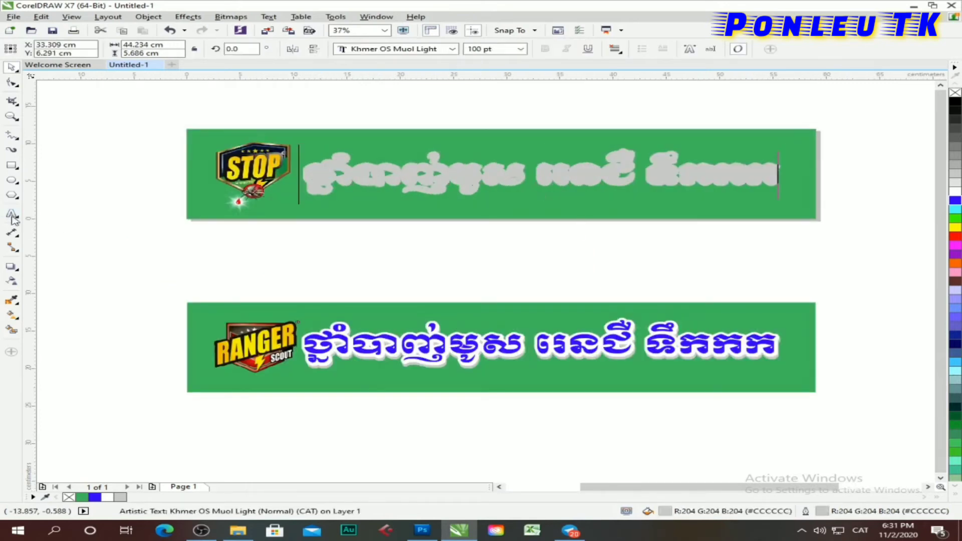
key(End)
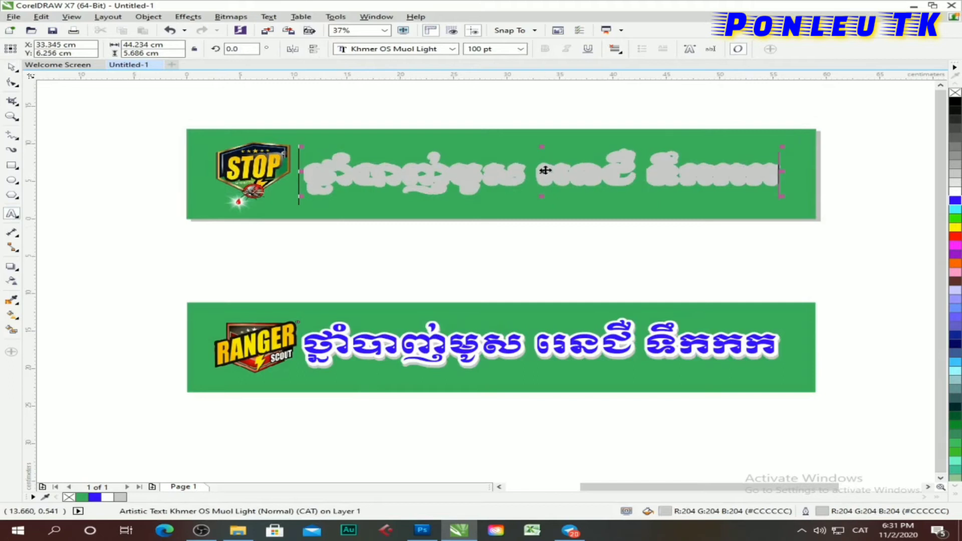
drag(576, 165, 804, 167)
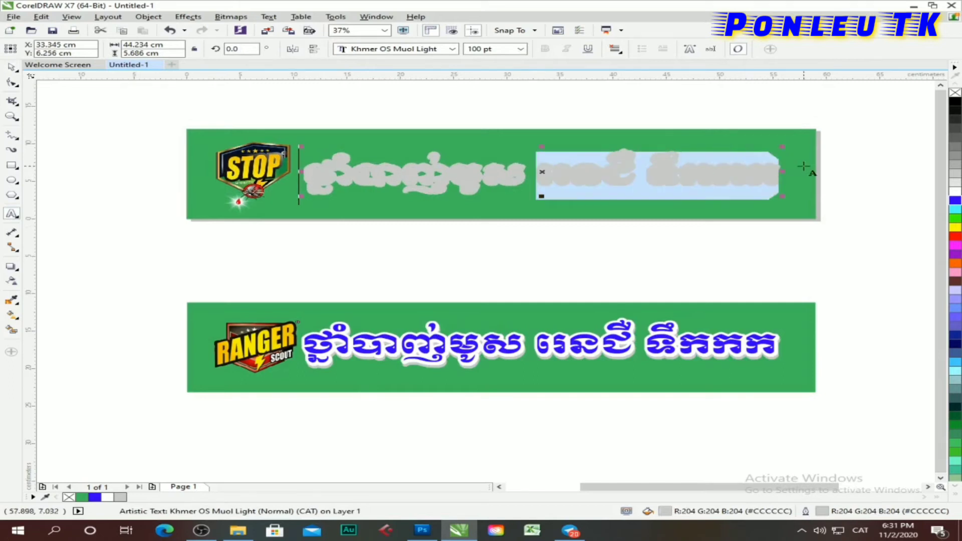
key(Delete)
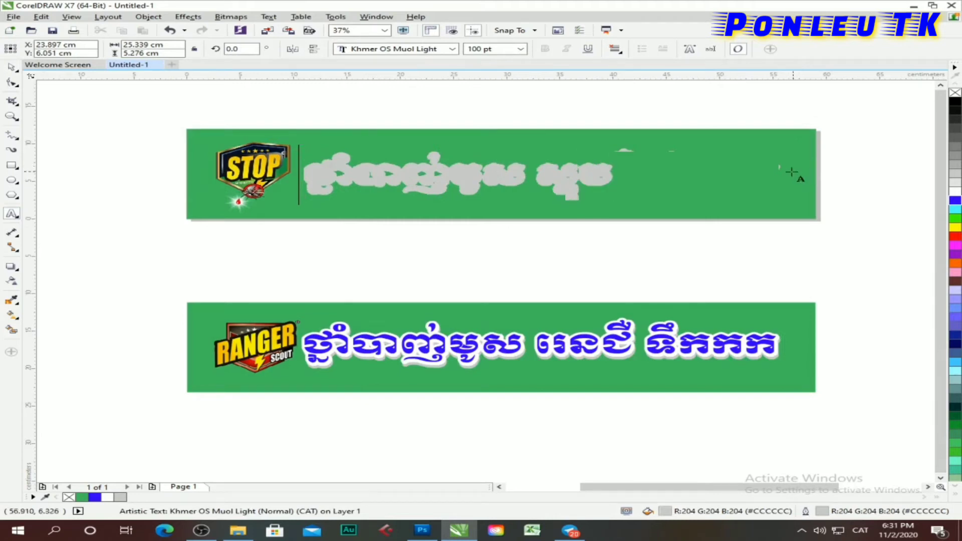
click(12, 69)
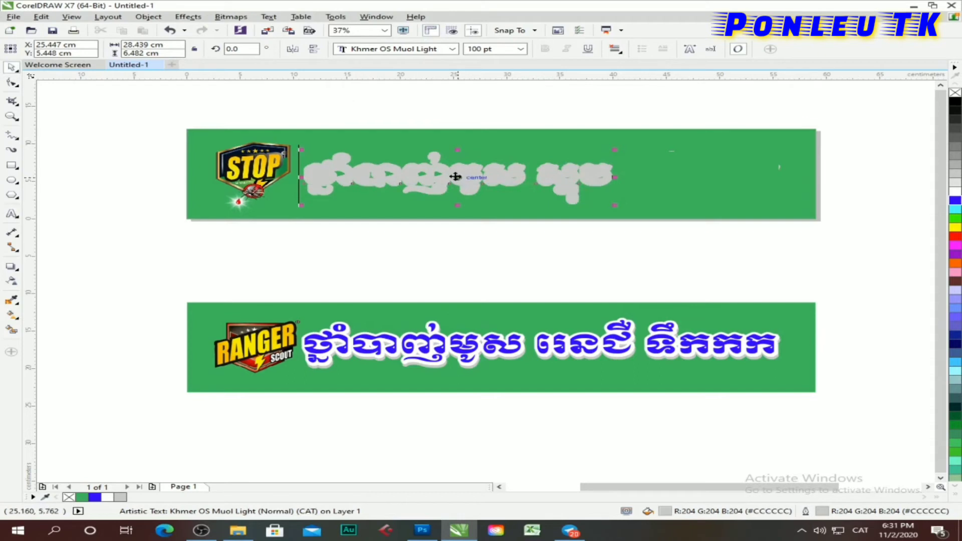
- Move the grey Khmer text right and enlarge it to 137.94 pt
drag(466, 176, 549, 177)
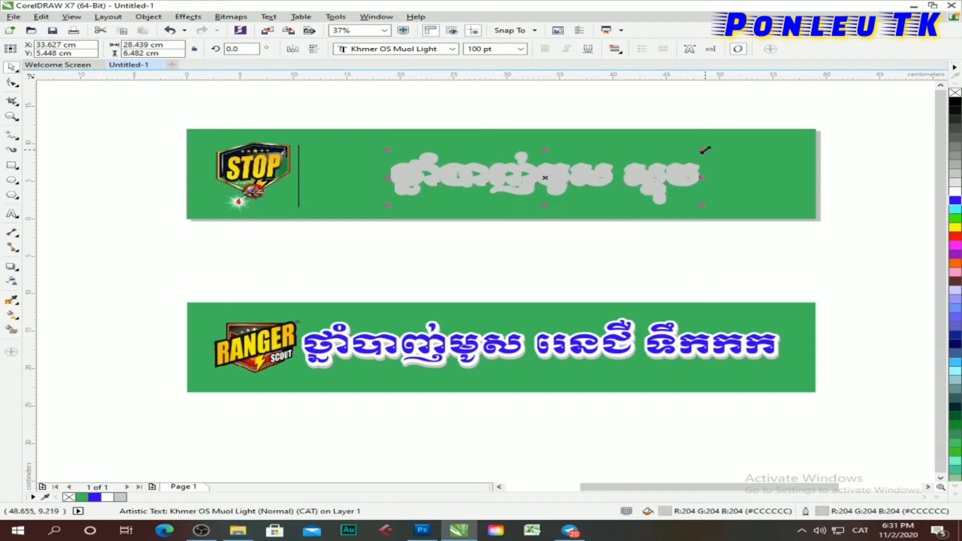
drag(705, 149, 756, 140)
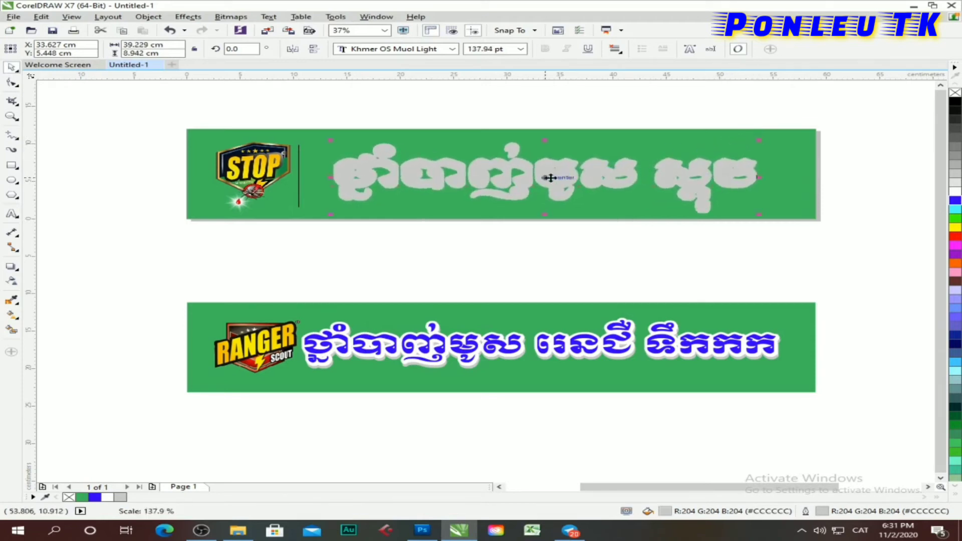
drag(540, 178, 530, 172)
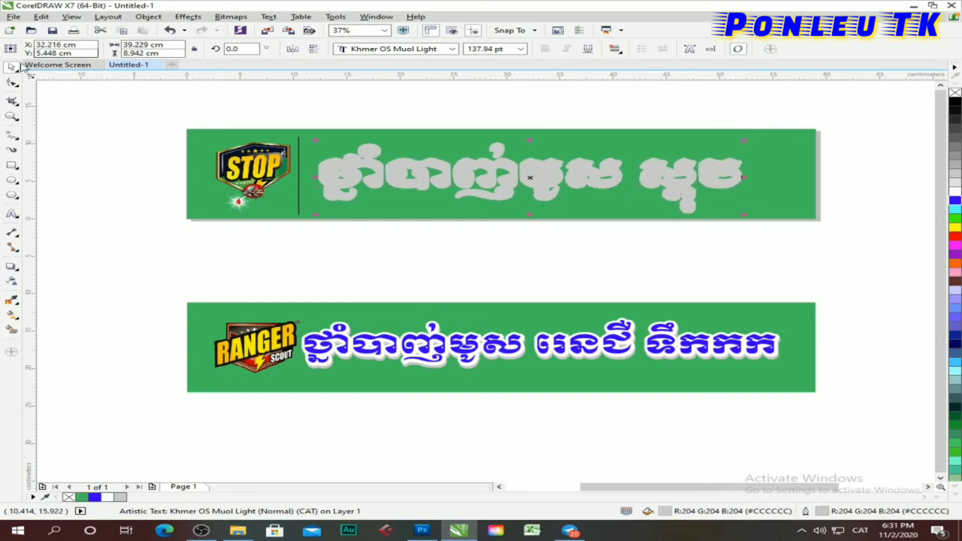
- Duplicate the grey Khmer text and make the copy white
click(760, 166)
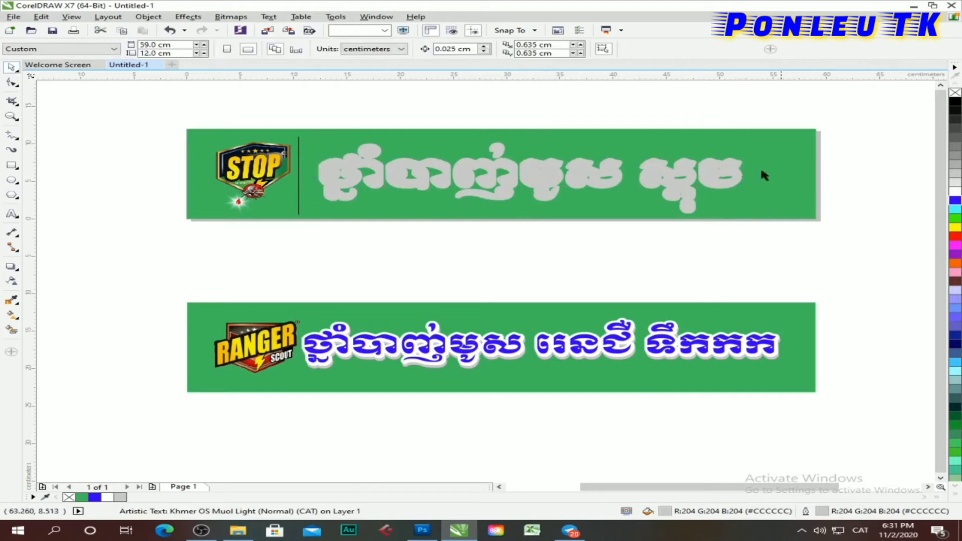
click(567, 173)
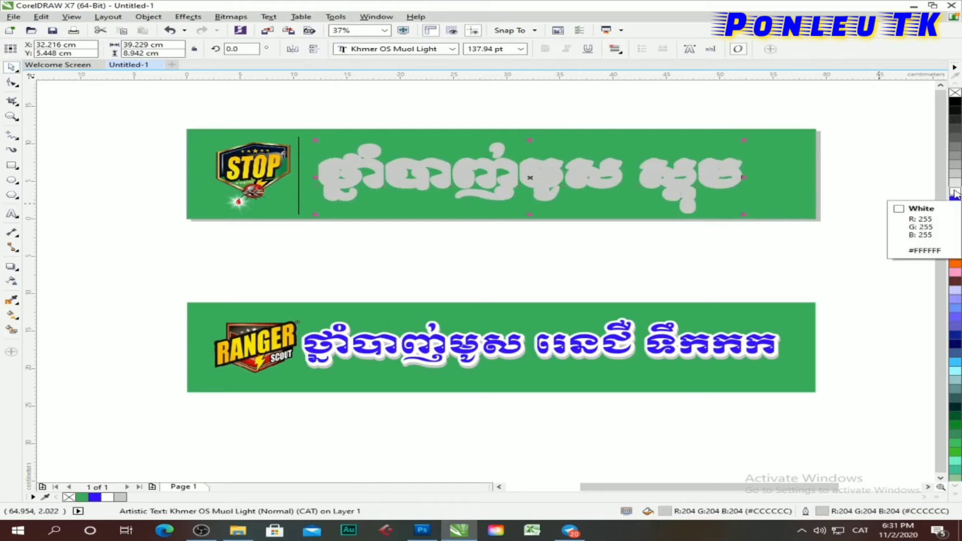
drag(530, 182, 529, 171)
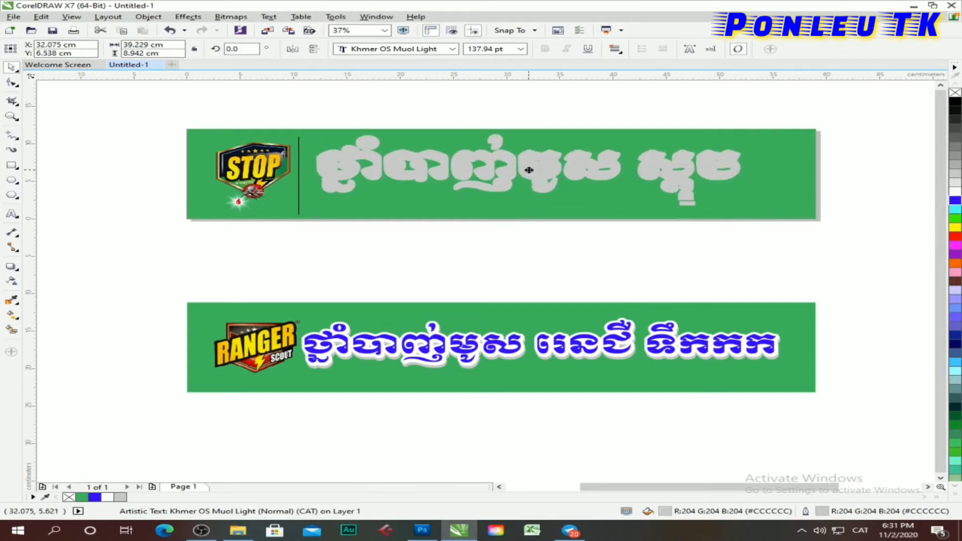
right_click(529, 170)
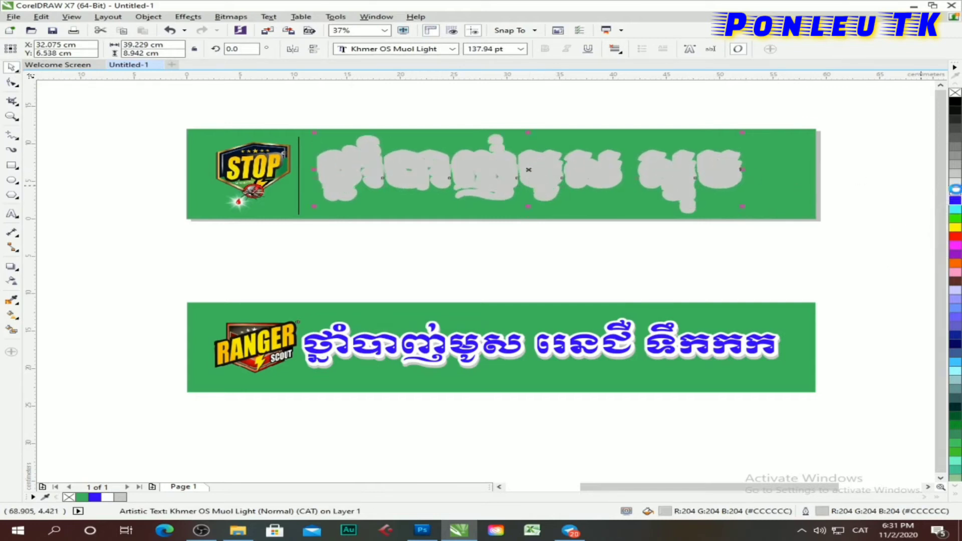
click(956, 189)
- Offset the white Khmer copy slightly down over the grey shadow
drag(532, 170, 534, 172)
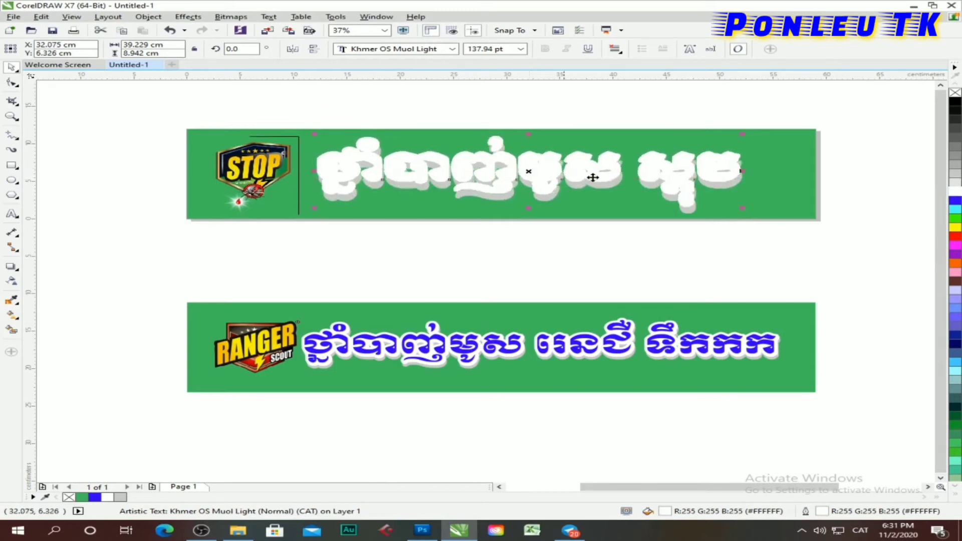
scroll(593, 177, up, 2)
key(Down)
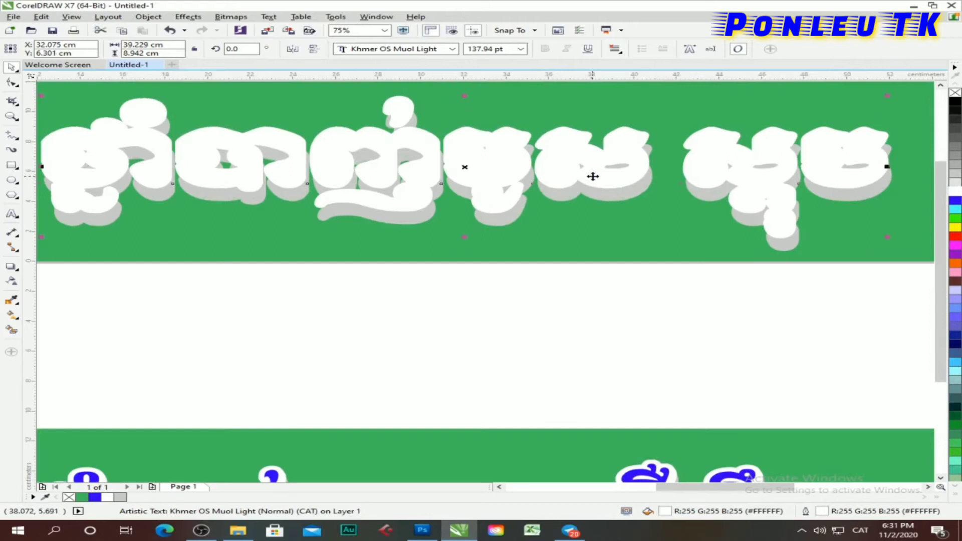
key(Down)
key(Down)
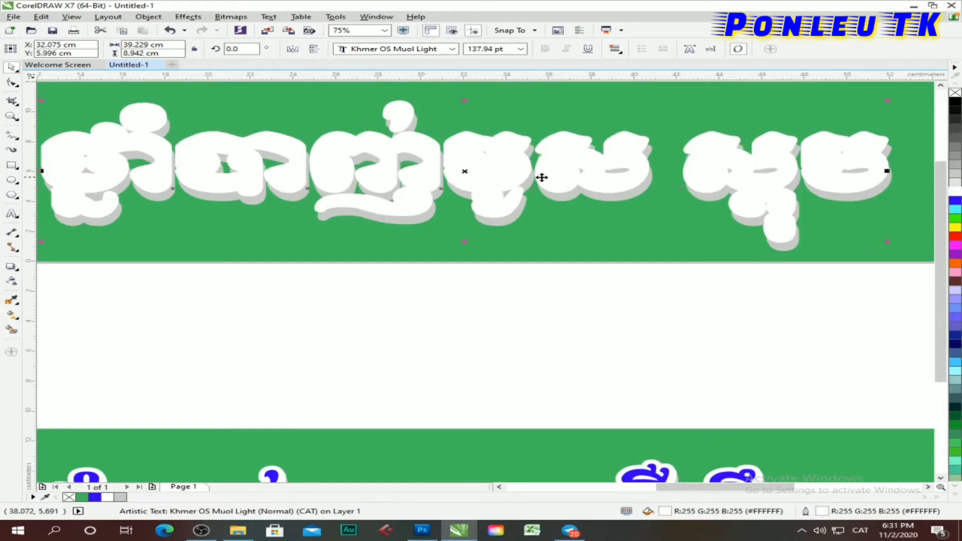
scroll(531, 177, down, 2)
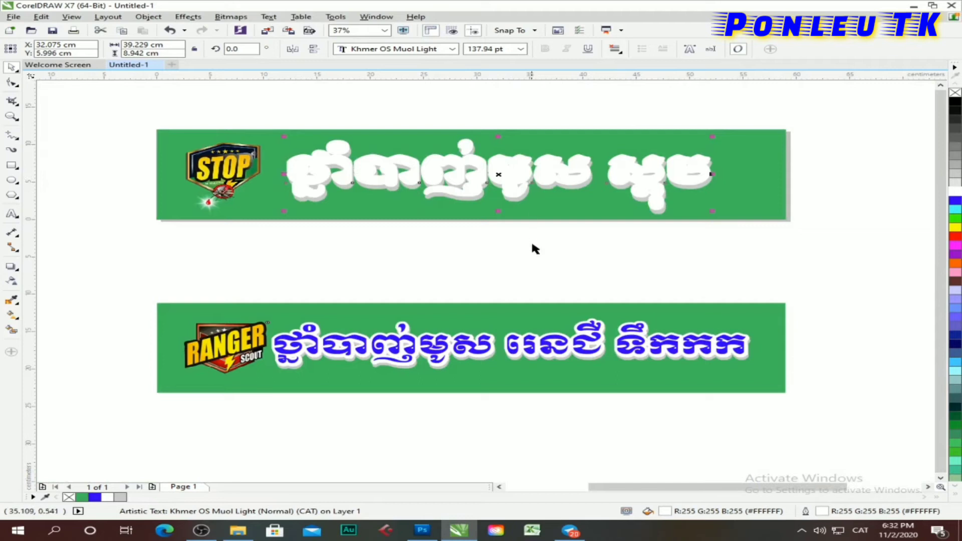
- Move the top Khmer text copy, colour it blue, and centre it over the white copy
click(541, 255)
click(501, 176)
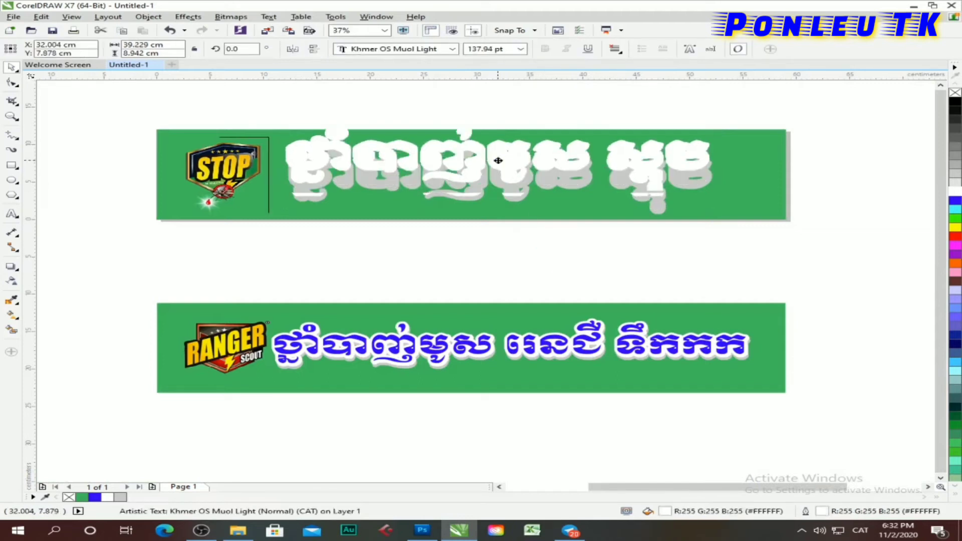
drag(499, 175, 497, 155)
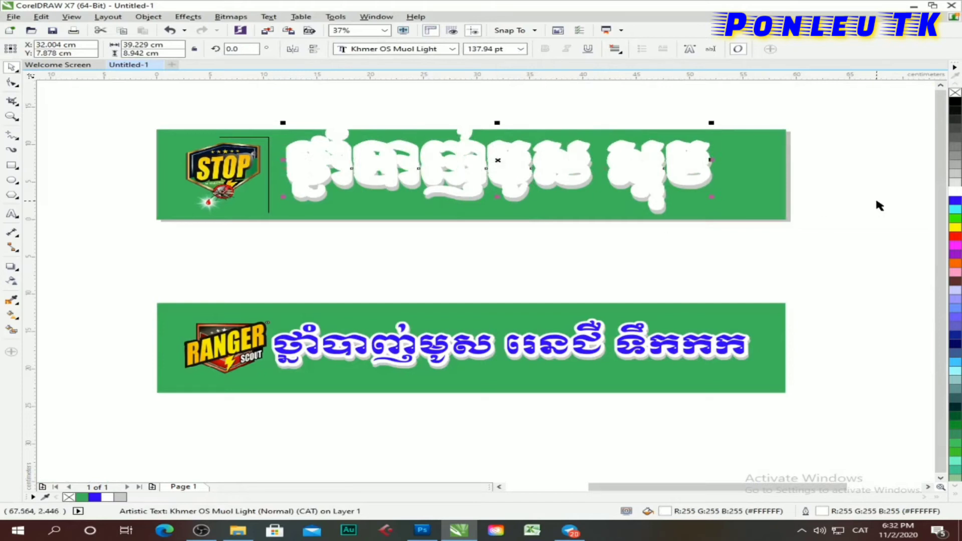
click(955, 200)
scroll(497, 159, up, 2)
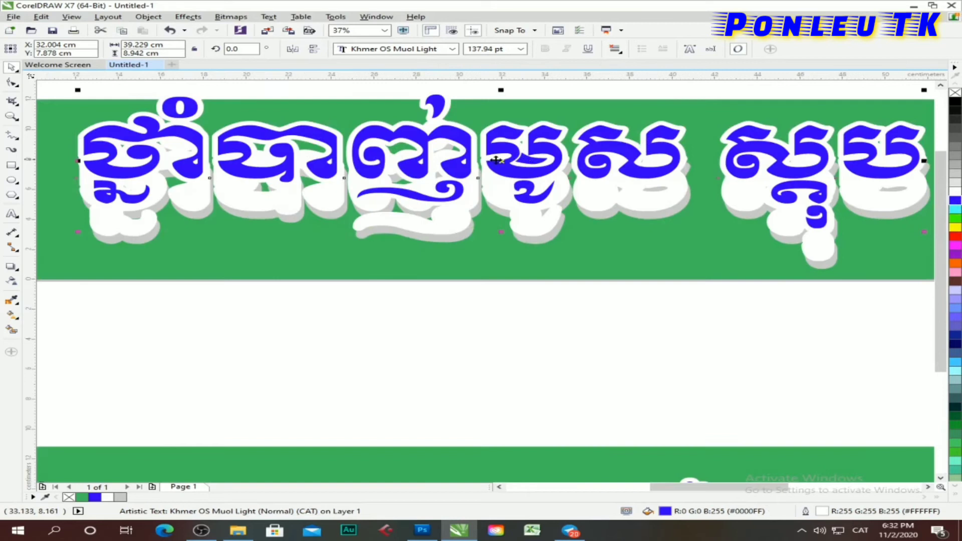
drag(498, 183, 498, 189)
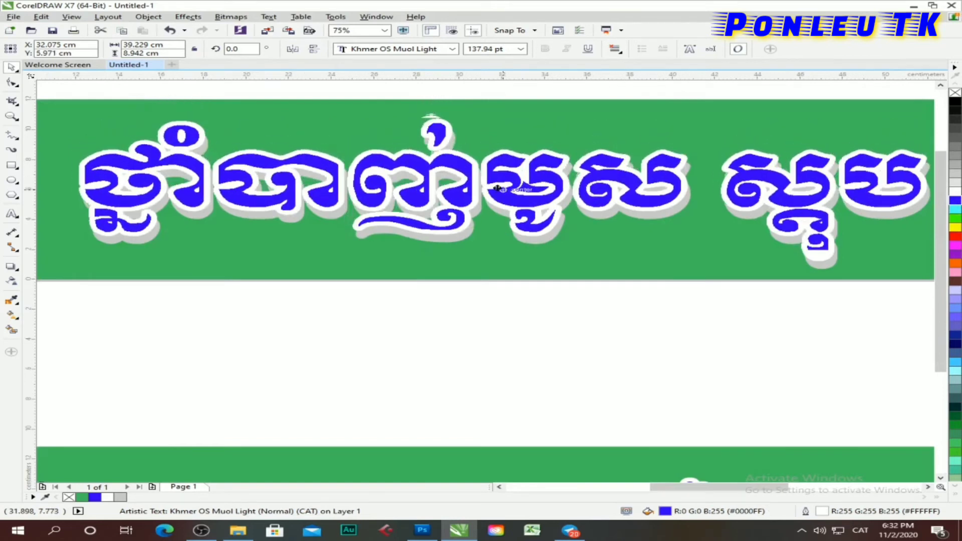
- Remove the blue text's outline and nudge it into its offset position
scroll(492, 180, down, 2)
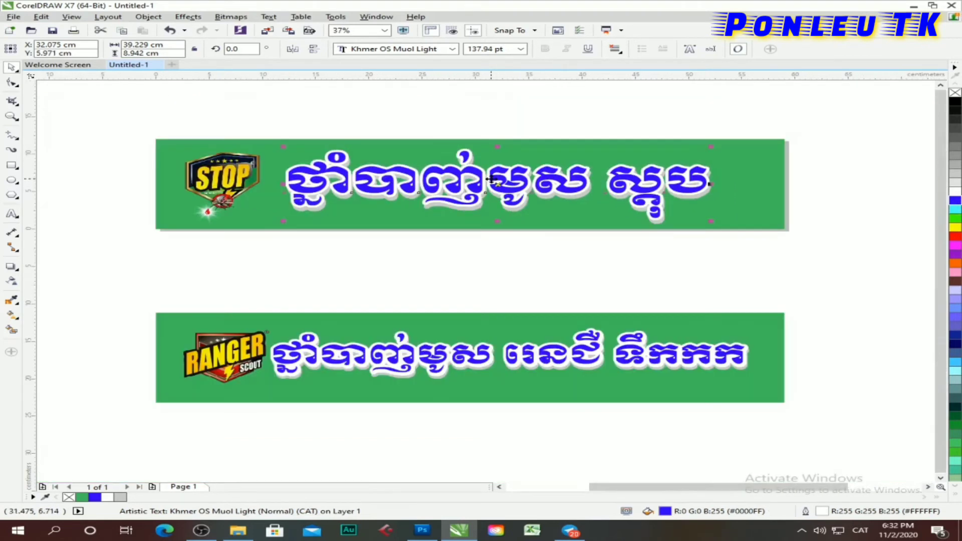
click(575, 277)
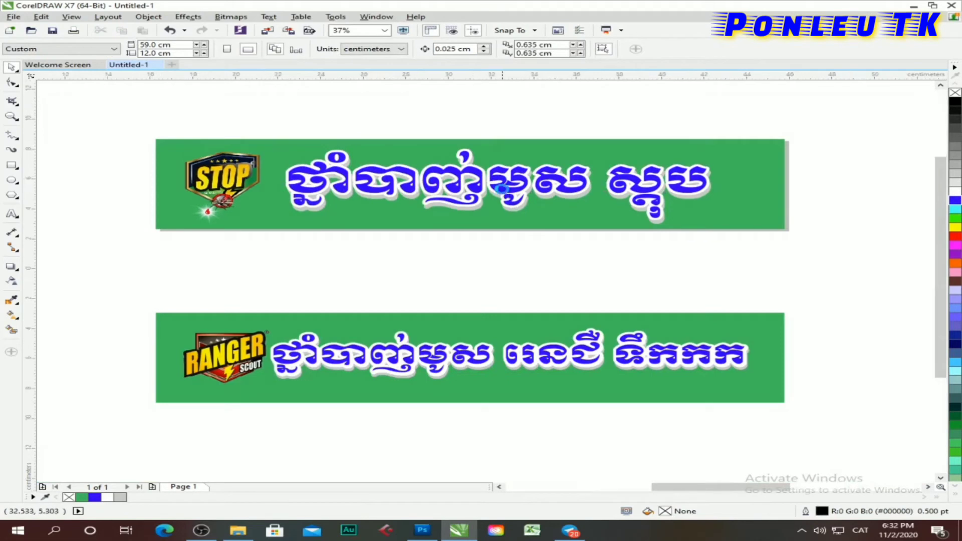
scroll(507, 193, up, 2)
drag(518, 188, 514, 181)
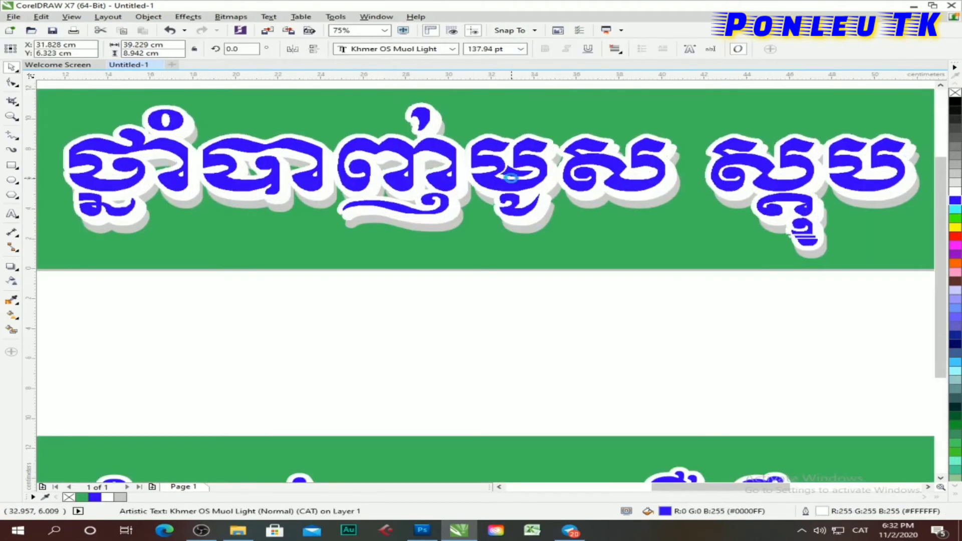
right_click(955, 94)
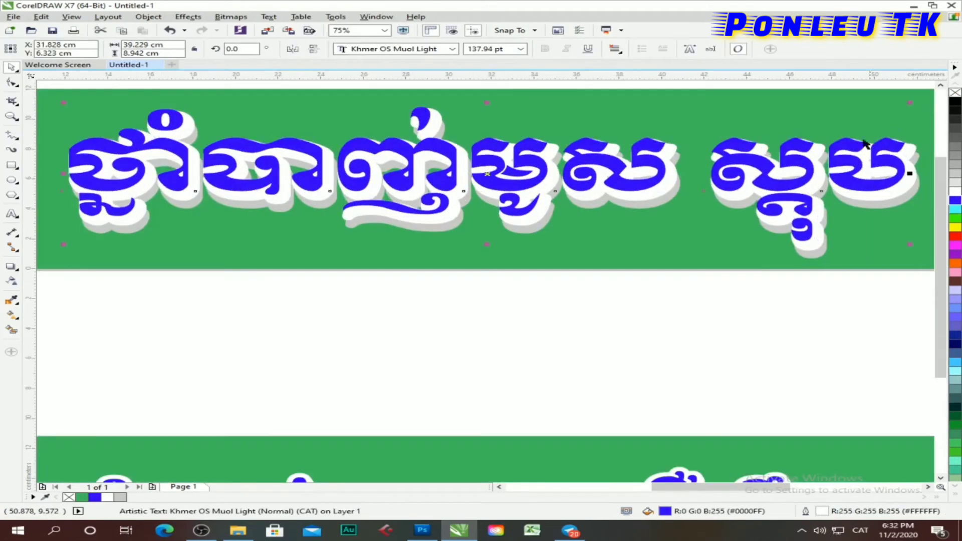
scroll(640, 319, down, 2)
drag(560, 229, 569, 239)
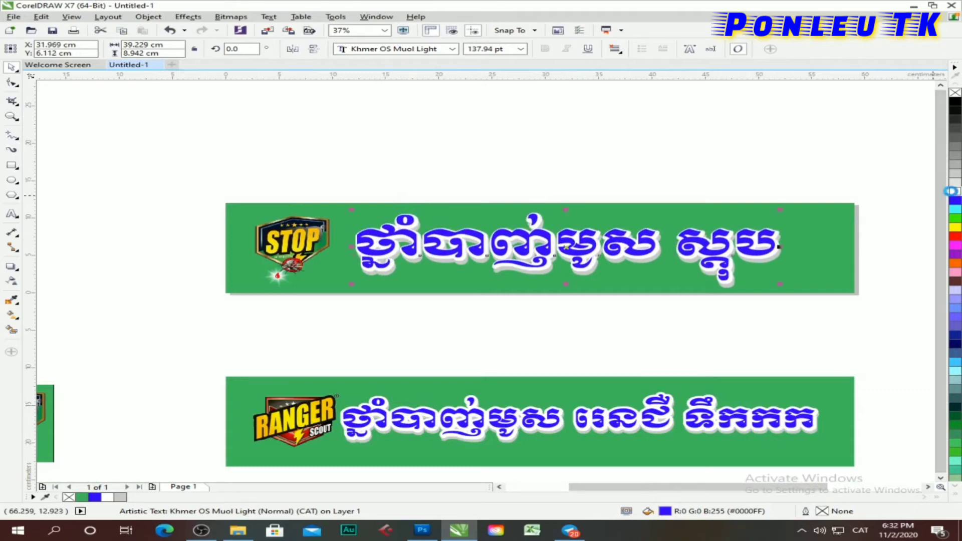
- Give the STOP banner's blue Khmer text a white 2.0 pt outline
scroll(573, 191, up, 2)
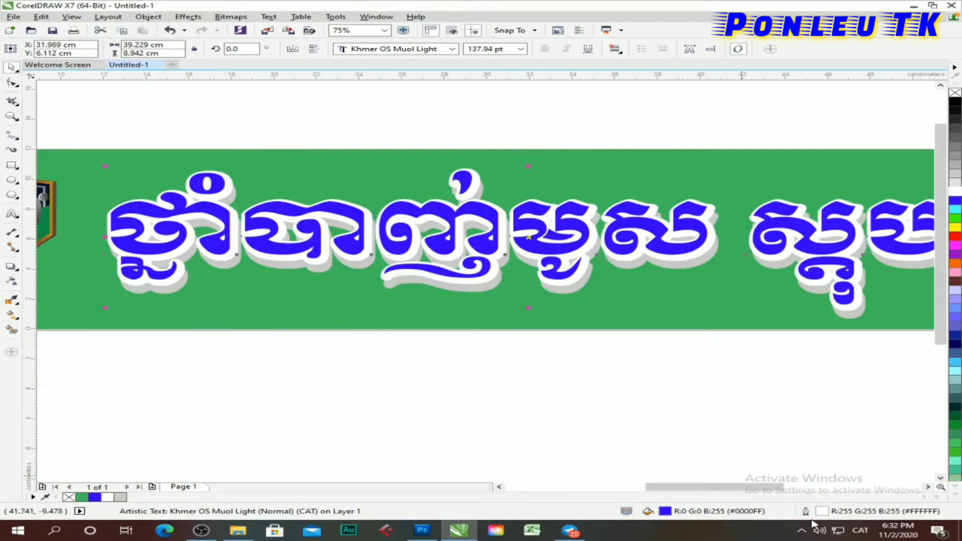
double_click(822, 512)
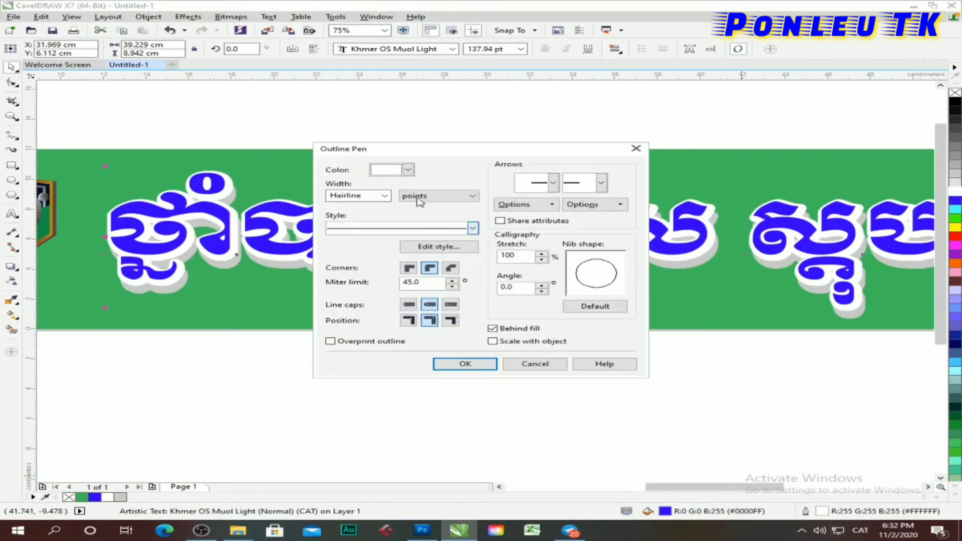
click(385, 195)
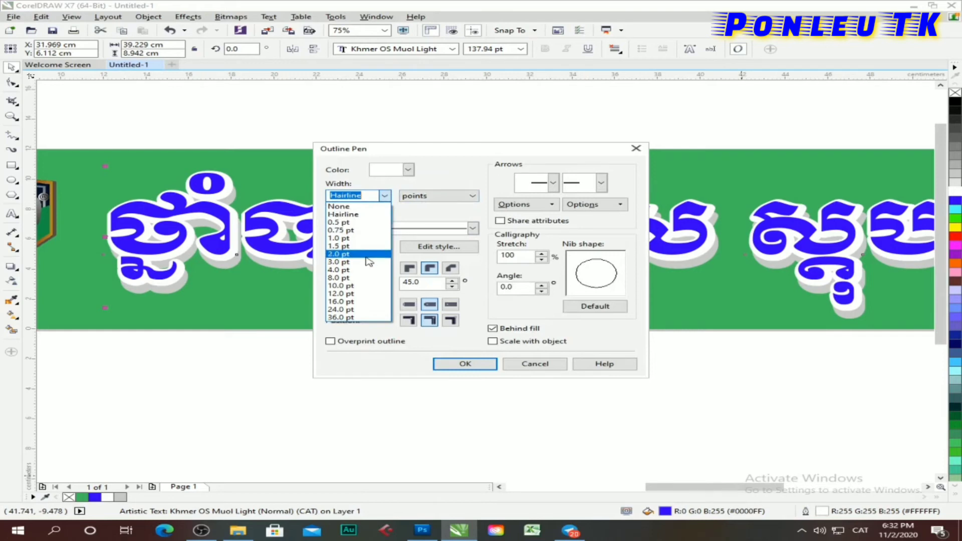
click(368, 254)
click(475, 365)
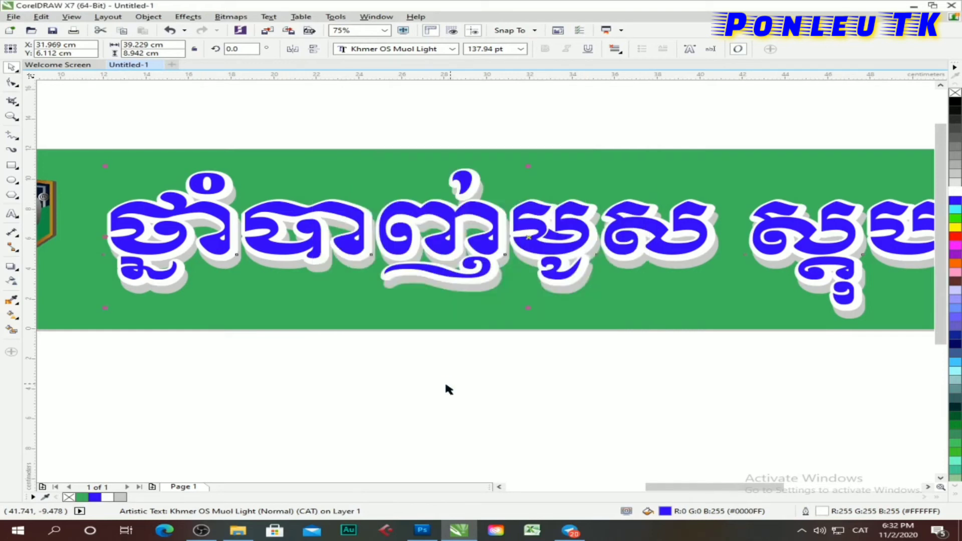
- Thicken the text's white outline to 4.0 pt
scroll(420, 370, down, 2)
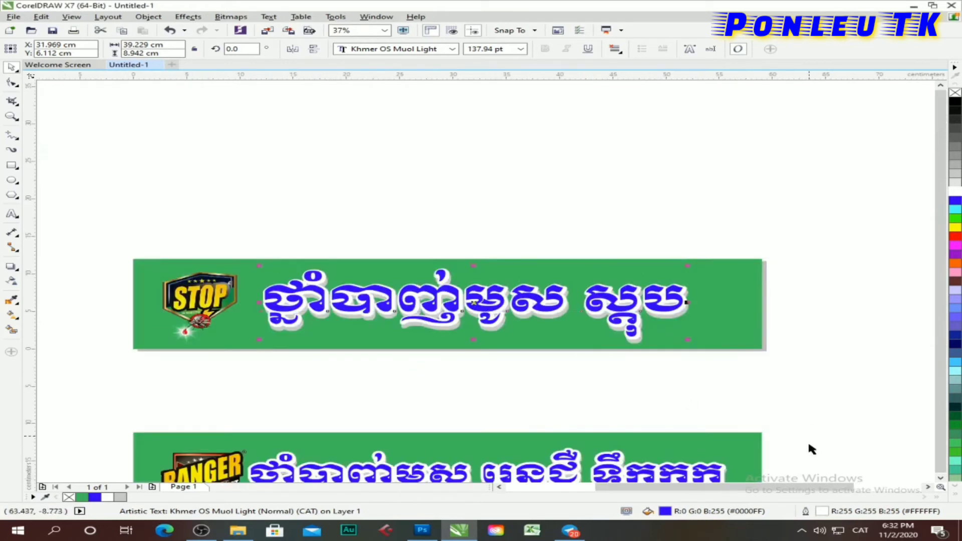
double_click(822, 512)
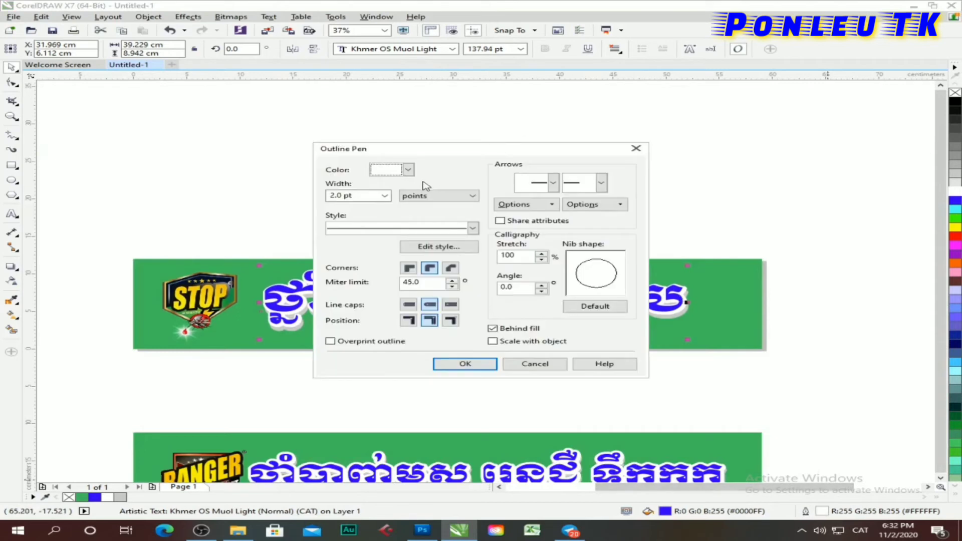
click(385, 196)
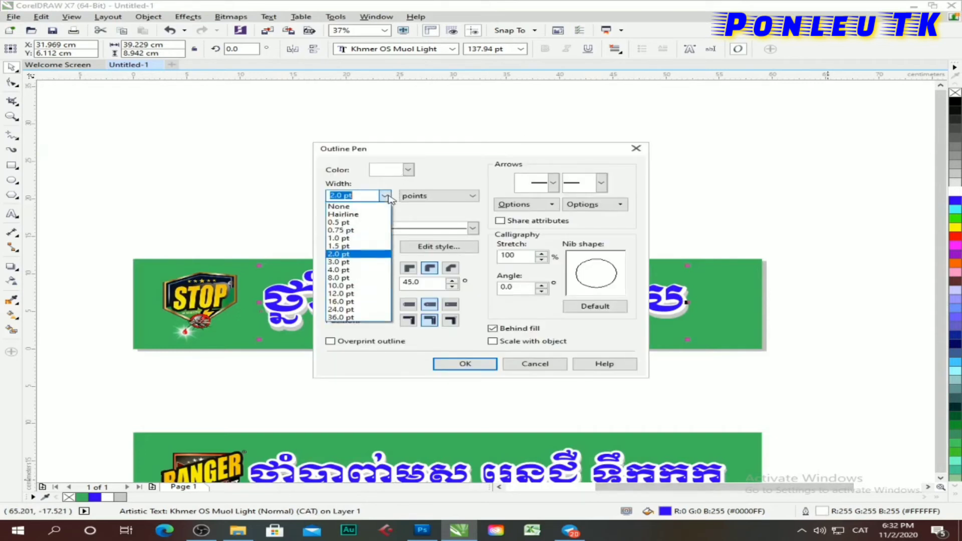
click(358, 271)
click(485, 365)
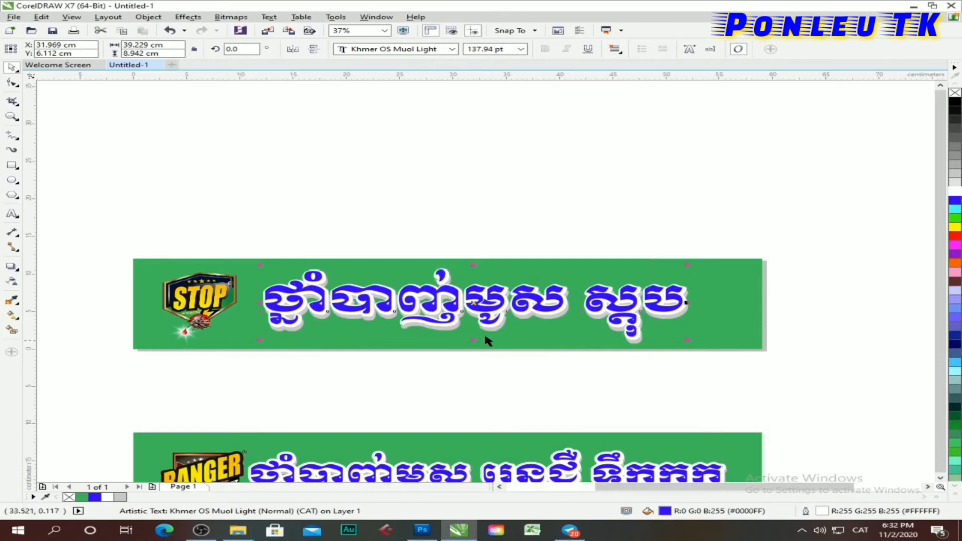
- Raise the outline to 12.0 pt white and set the text back over its white copy
scroll(485, 340, up, 2)
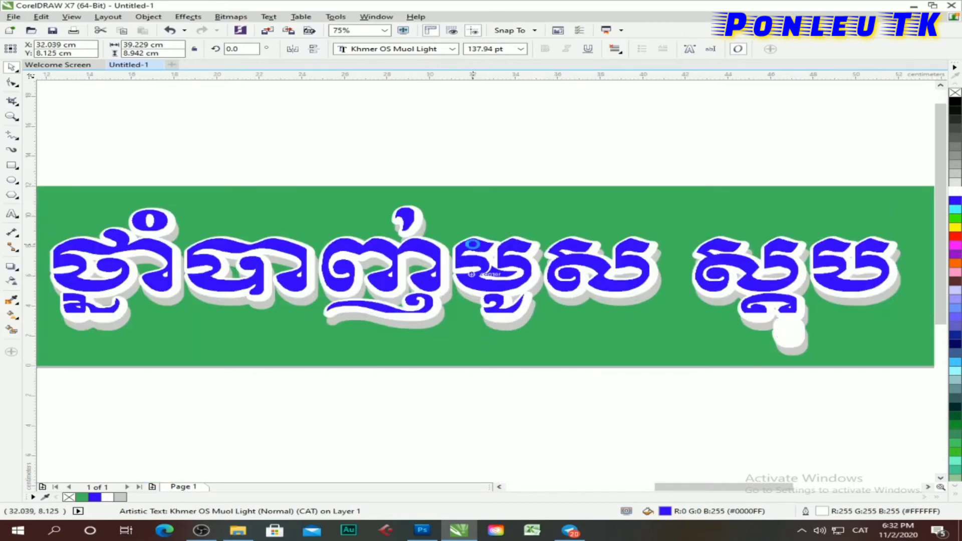
drag(472, 274, 475, 244)
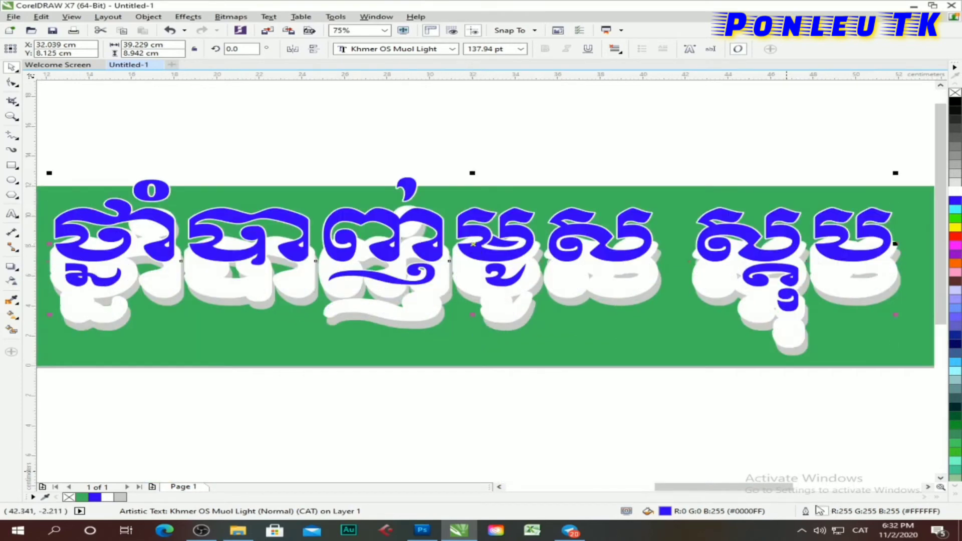
double_click(822, 512)
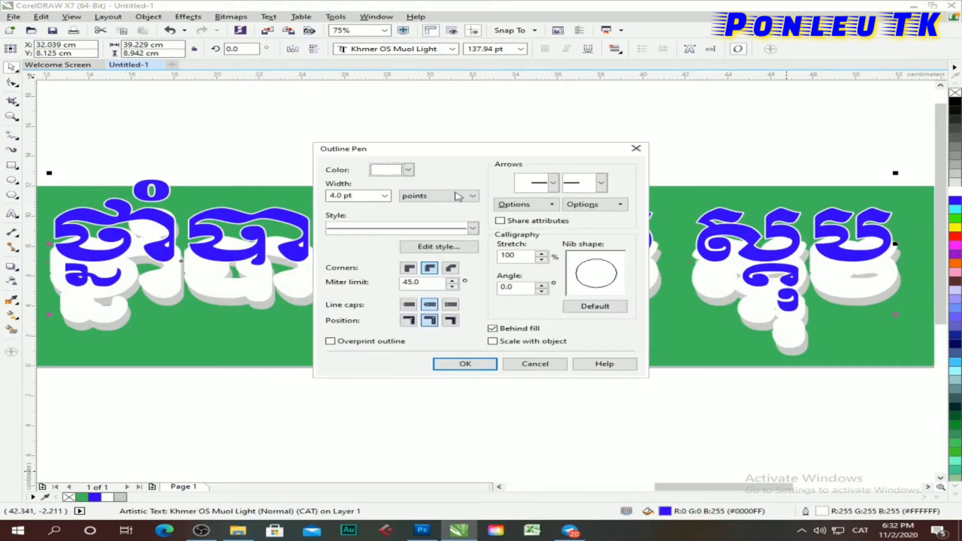
click(384, 196)
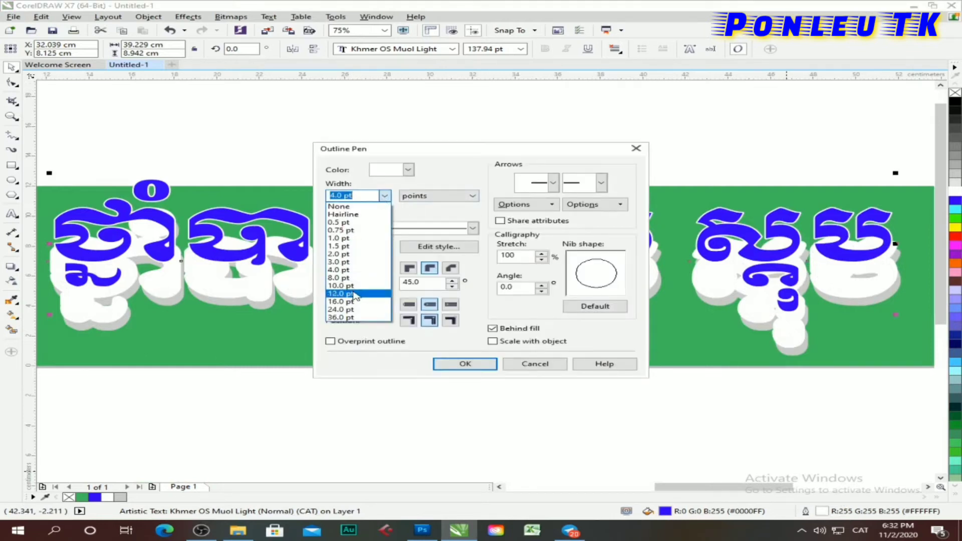
click(355, 294)
click(466, 364)
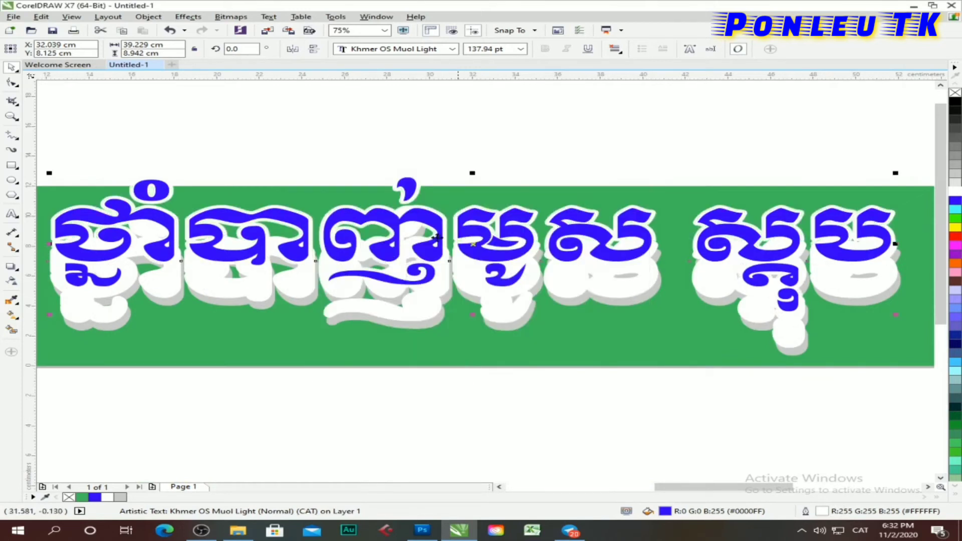
drag(436, 237, 434, 248)
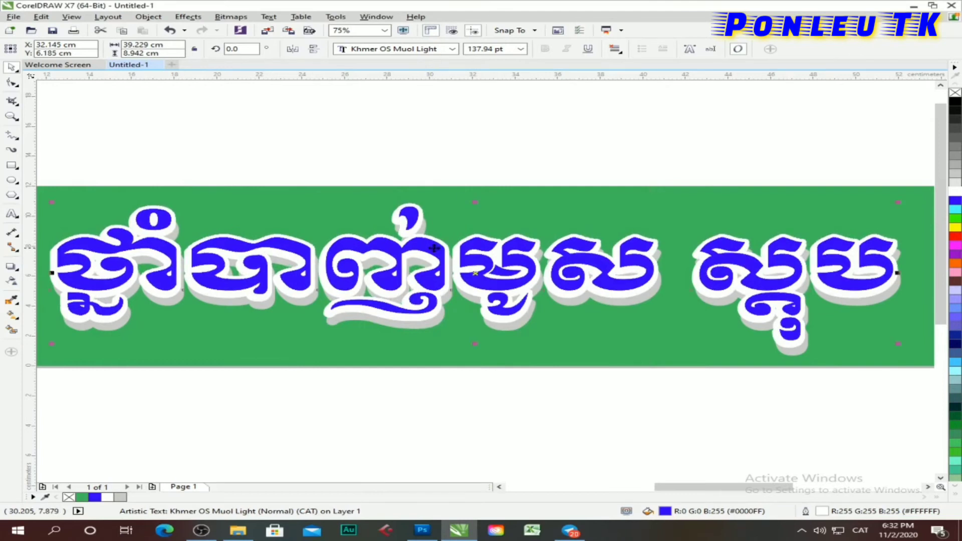
click(491, 113)
scroll(458, 151, down, 2)
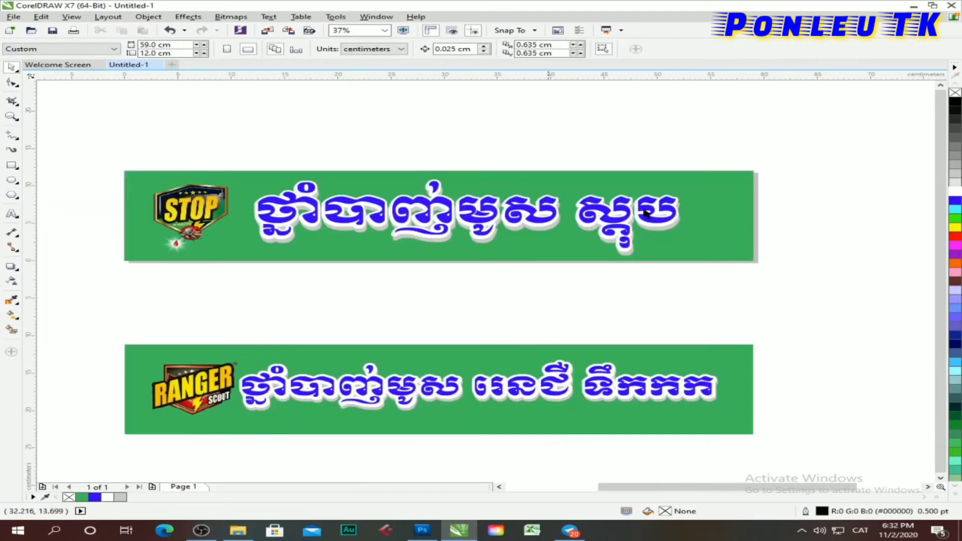
- Create a new Khmer artistic text object to the right of the banners
scroll(454, 168, down, 1)
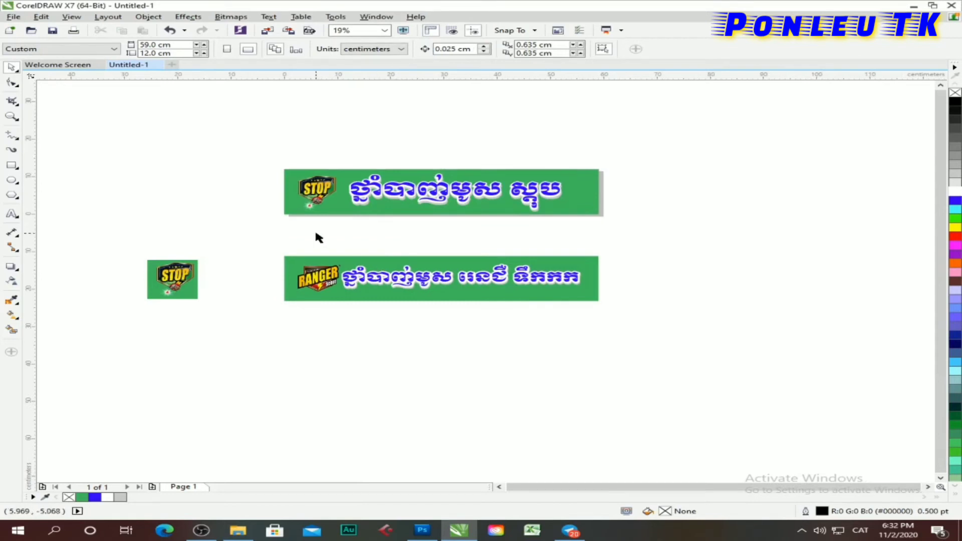
scroll(319, 238, up, 1)
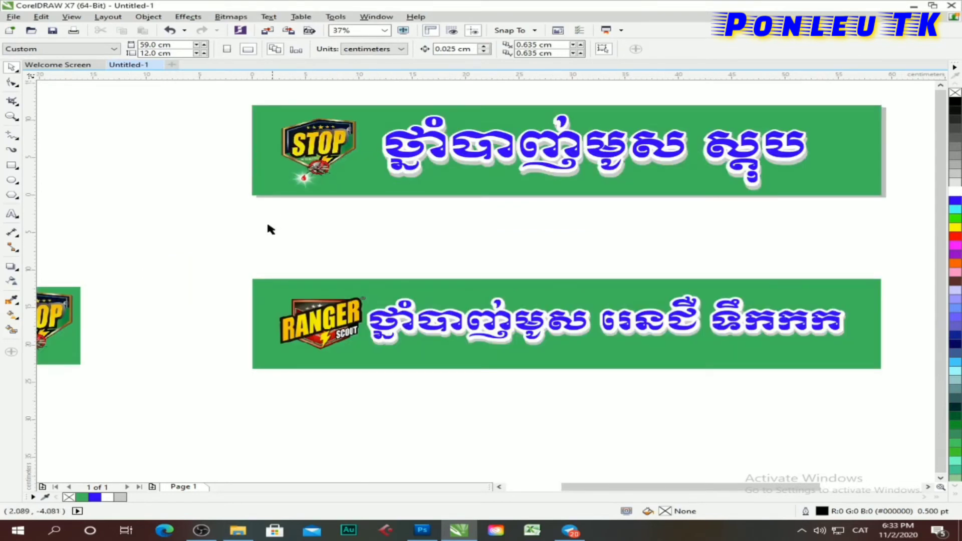
scroll(191, 228, down, 1)
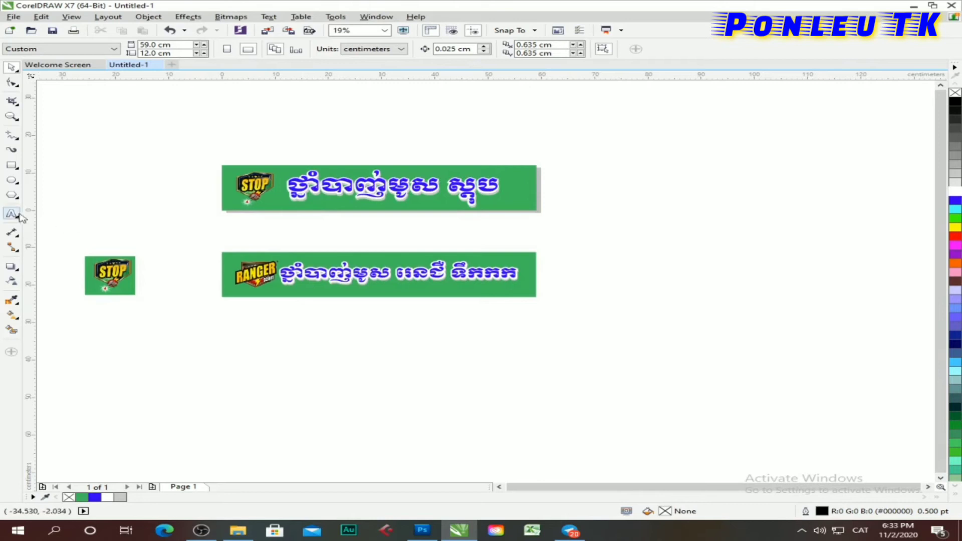
click(11, 214)
click(604, 195)
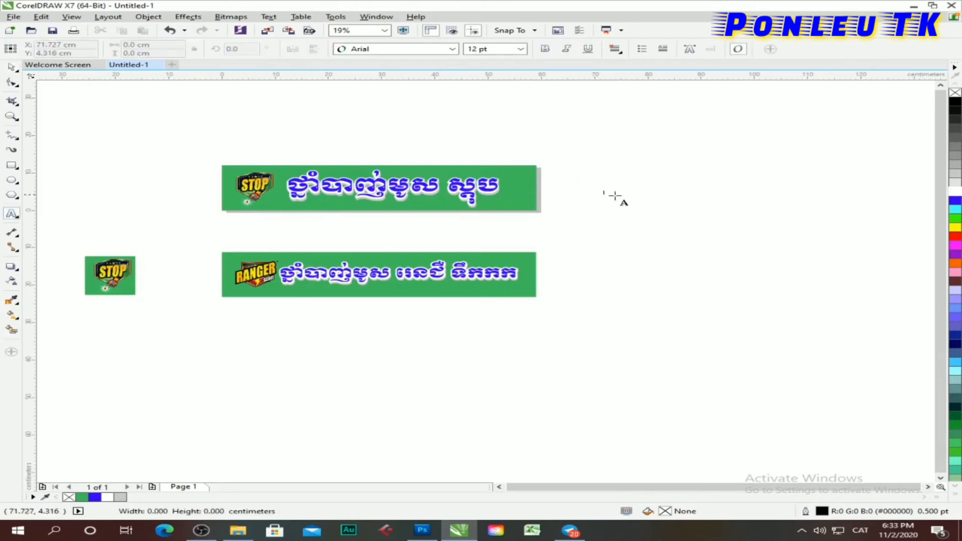
scroll(604, 192, up, 1)
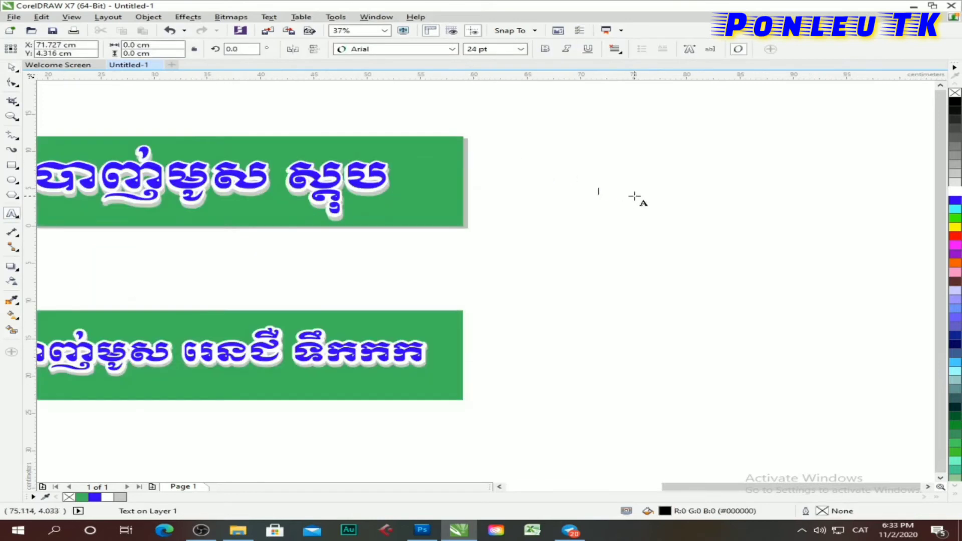
scroll(611, 199, down, 1)
scroll(615, 203, up, 2)
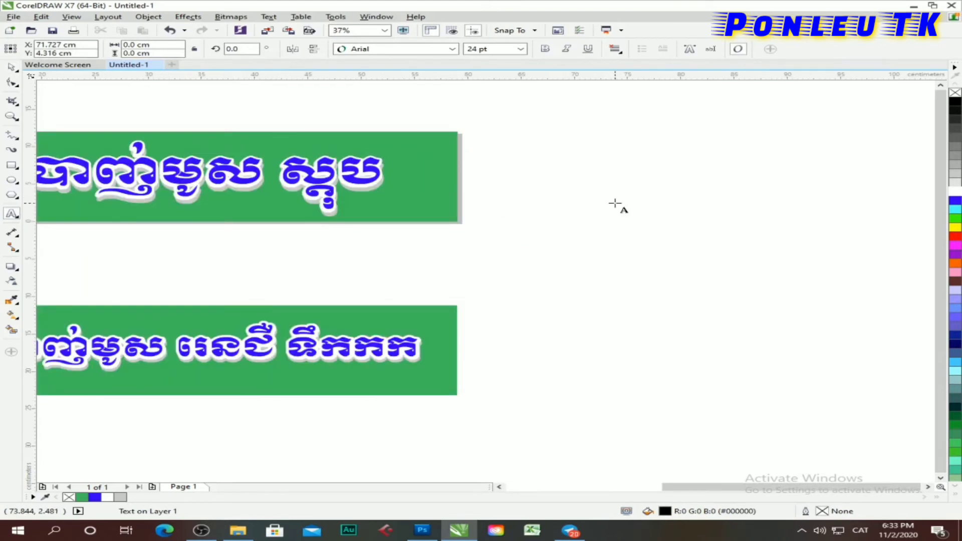
text(នំបុ)
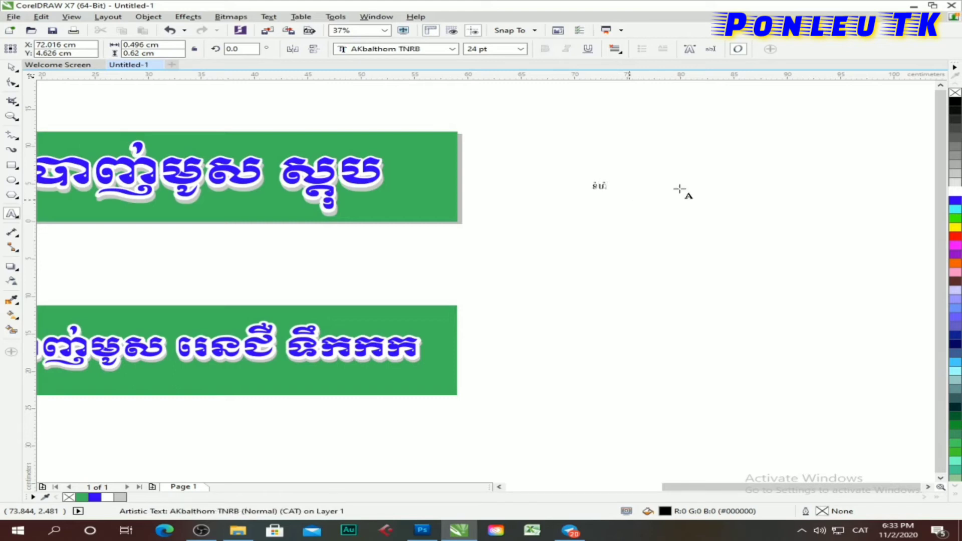
- Enlarge the Khmer size word, place it beside the top banner, and type 12 after it
drag(613, 181, 652, 160)
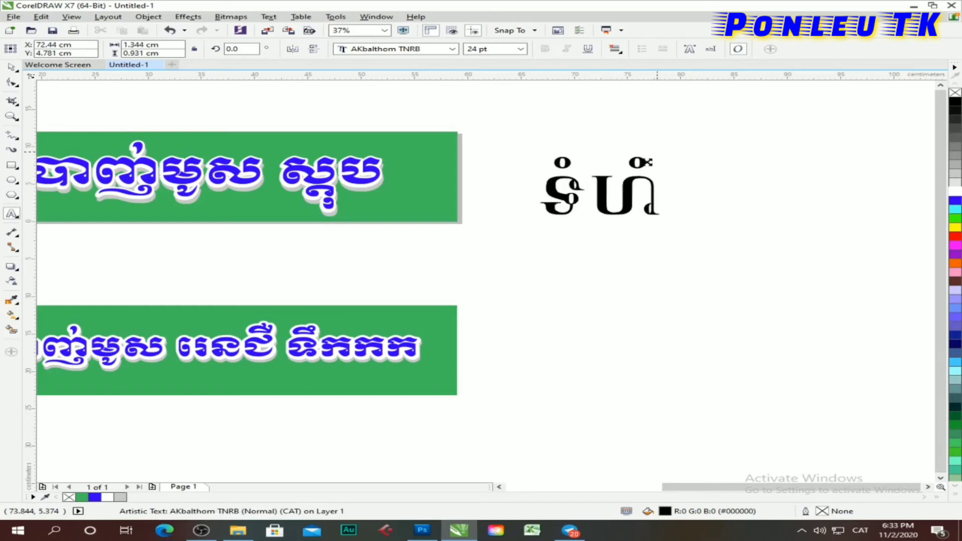
drag(599, 185, 557, 163)
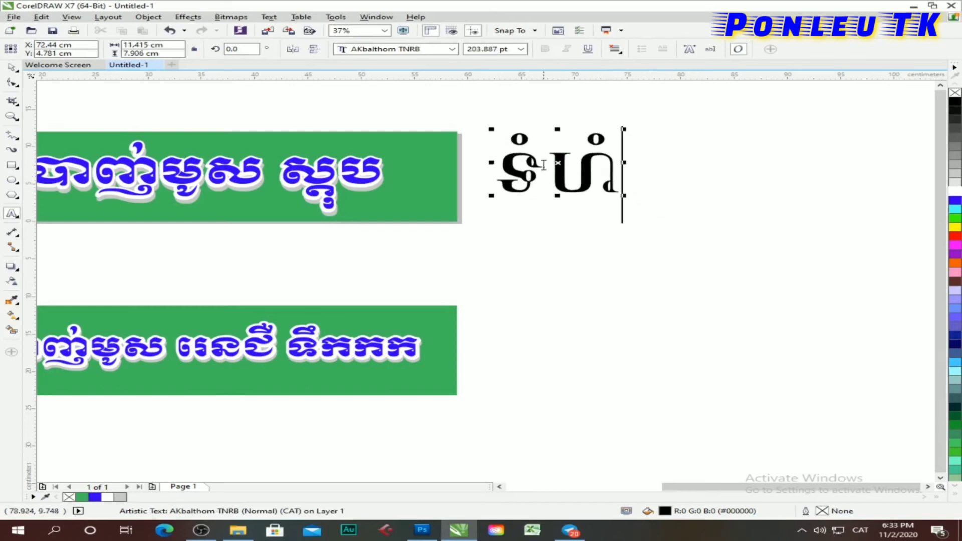
click(634, 168)
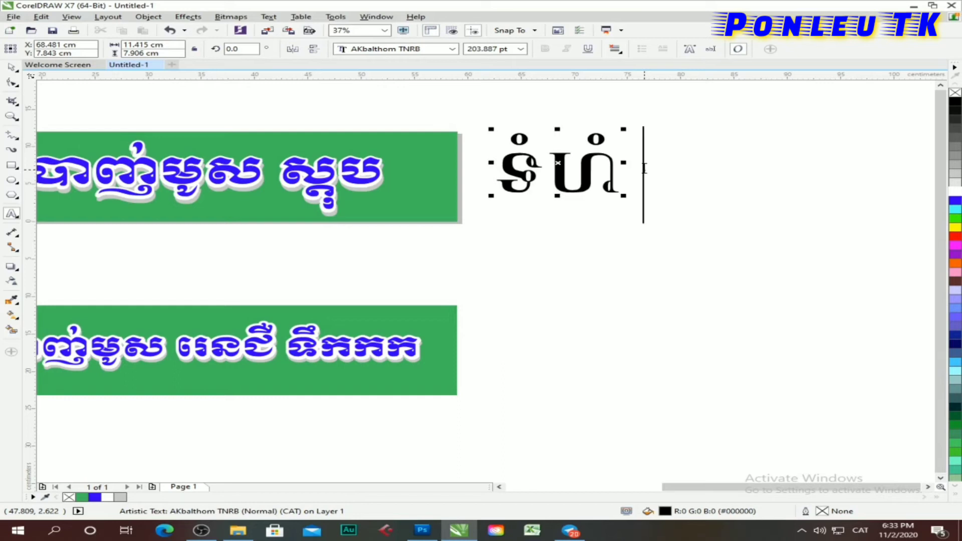
text(1)
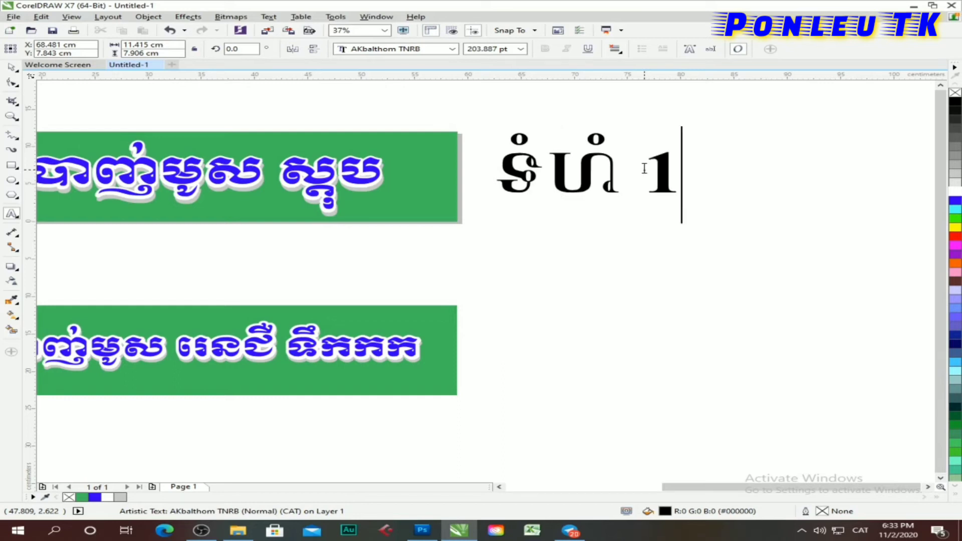
text(2 ប)
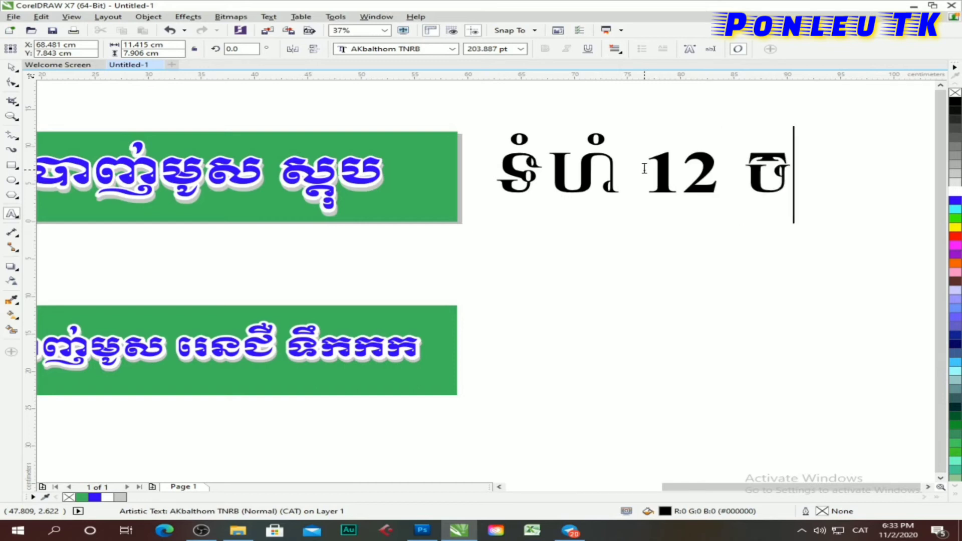
text(ម)
- Remove stray Khmer characters, switch to English, and add 'cm x 59 cm' after 12
key(BackSpace)
key(BackSpace)
key(alt+shift)
key(alt+c)
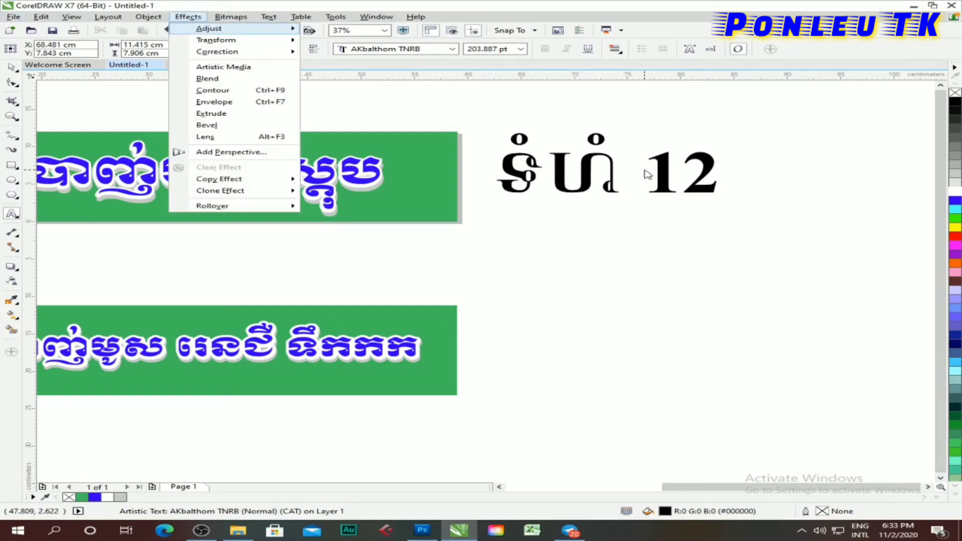
key(Escape)
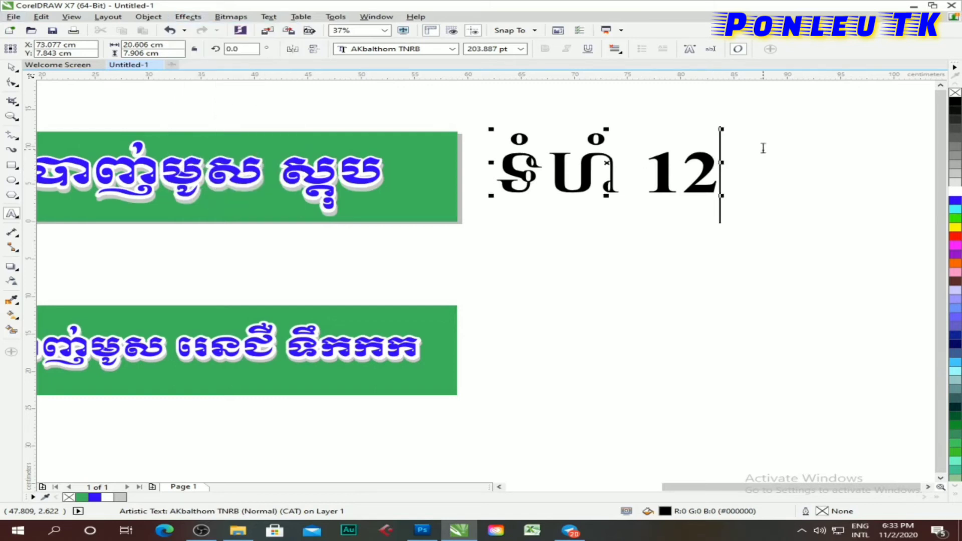
text( cm)
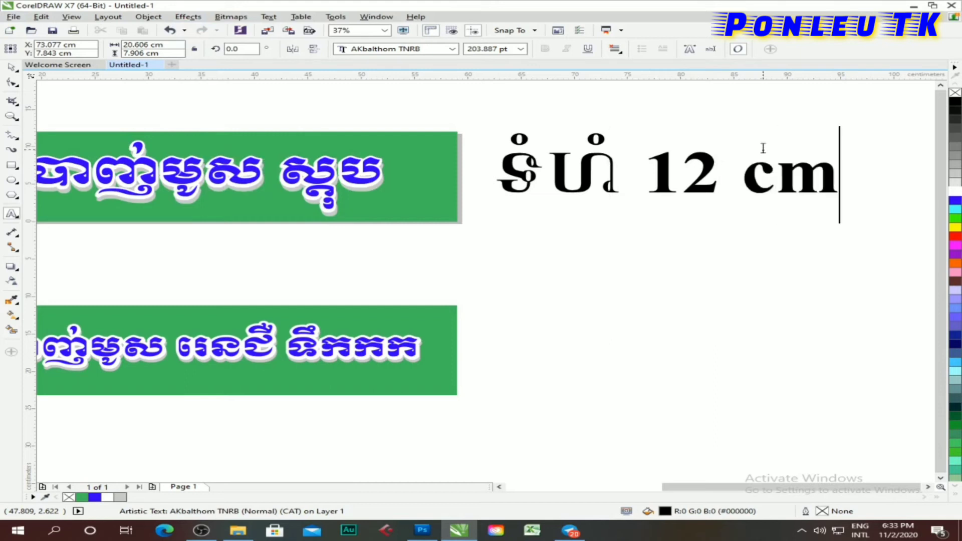
text( x)
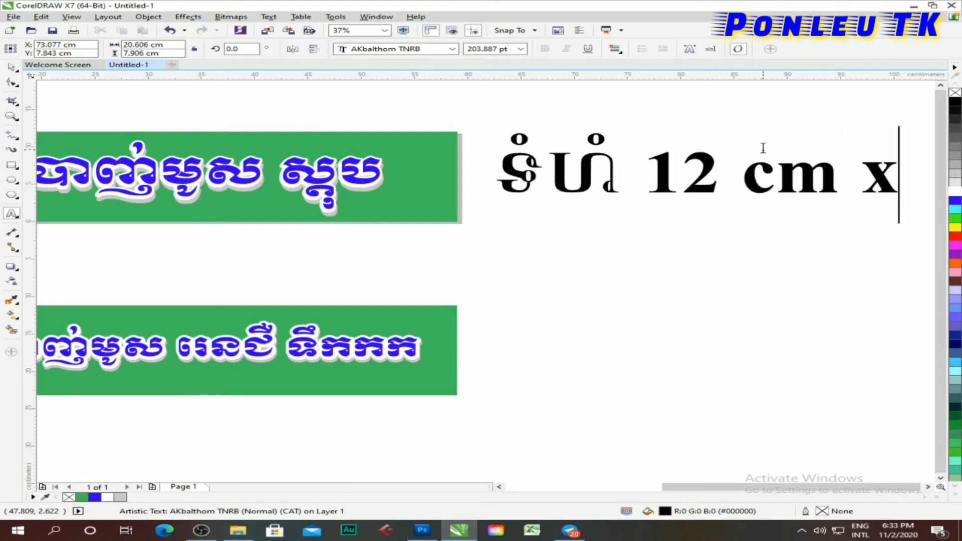
scroll(584, 136, down, 1)
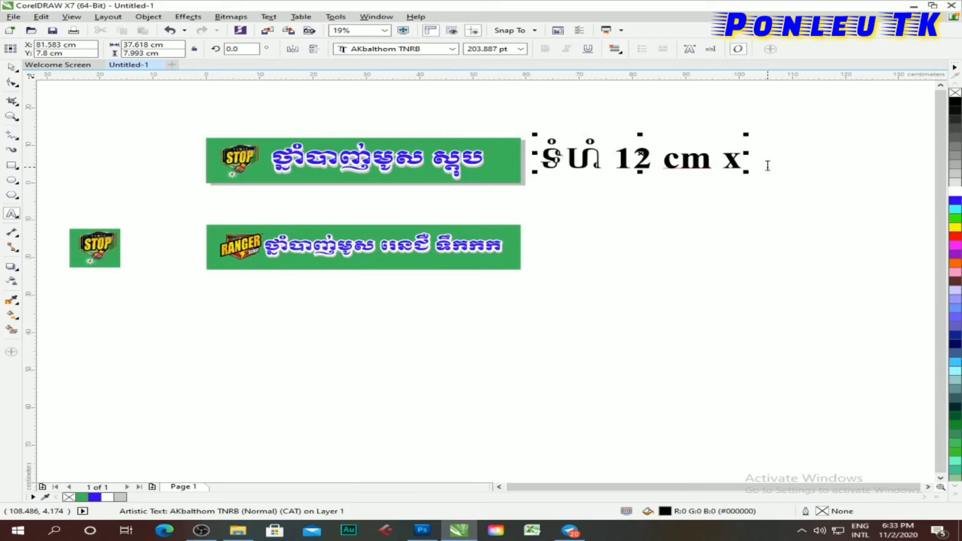
text(59 c)
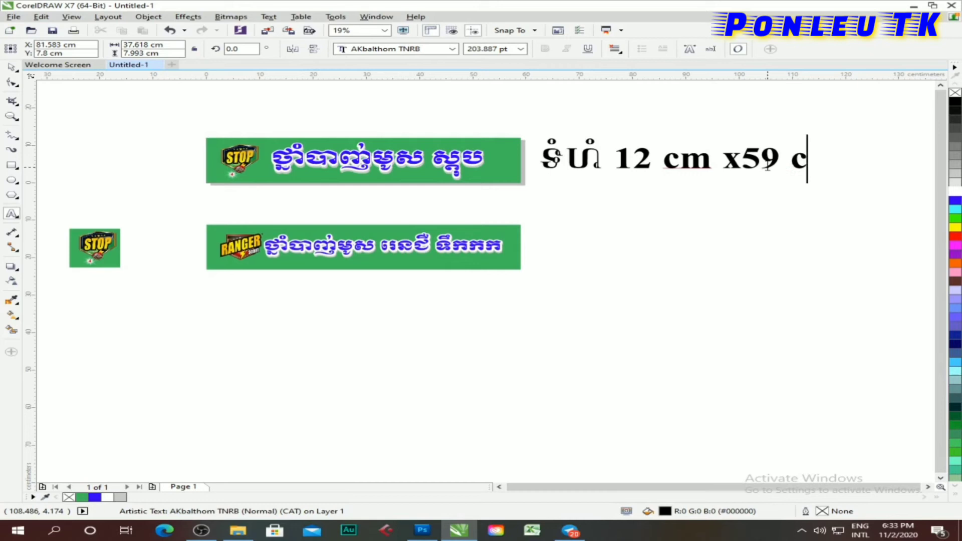
text(m)
- Add 'Stiker ' at the start of the size caption
click(745, 150)
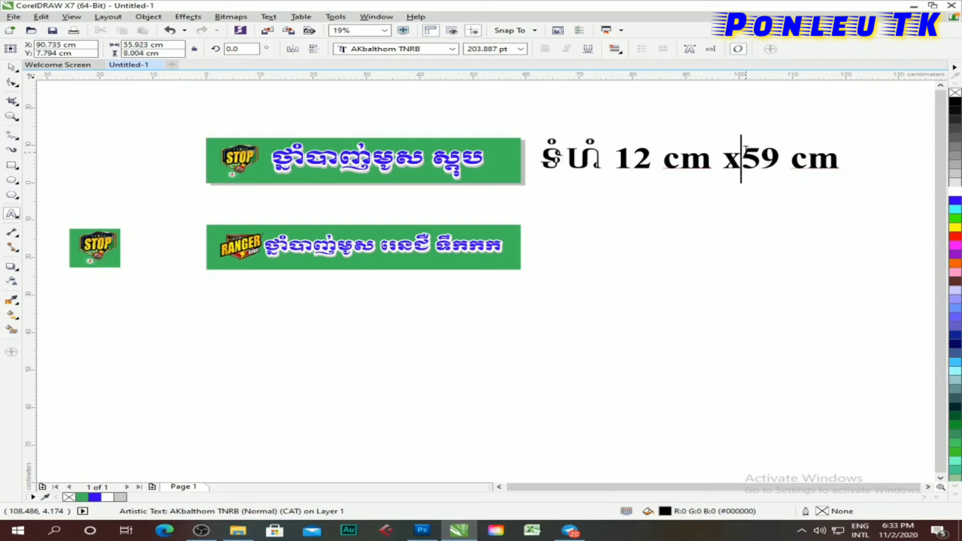
click(542, 149)
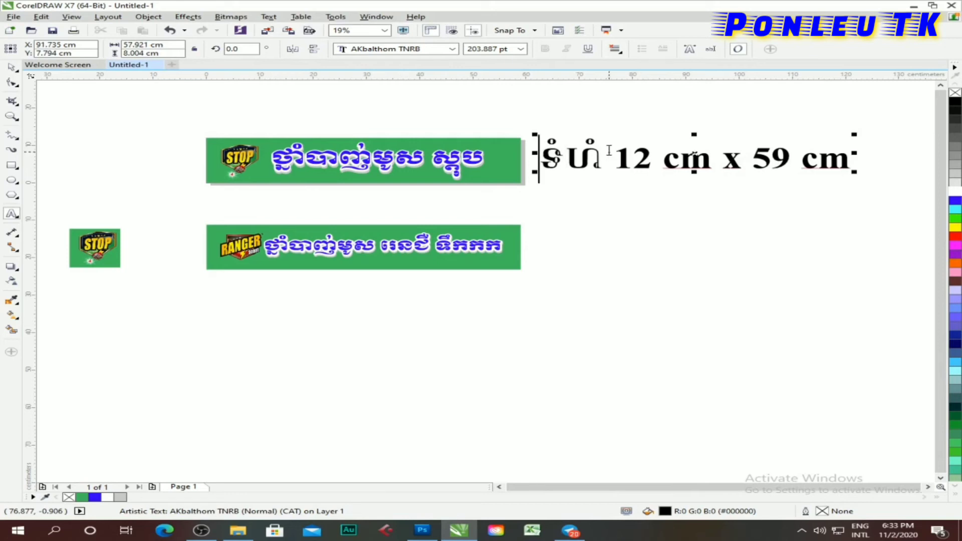
text(sjT)
key(BackSpace)
key(BackSpace)
key(BackSpace)
text(Stikeer)
key(BackSpace)
key(BackSpace)
text(r)
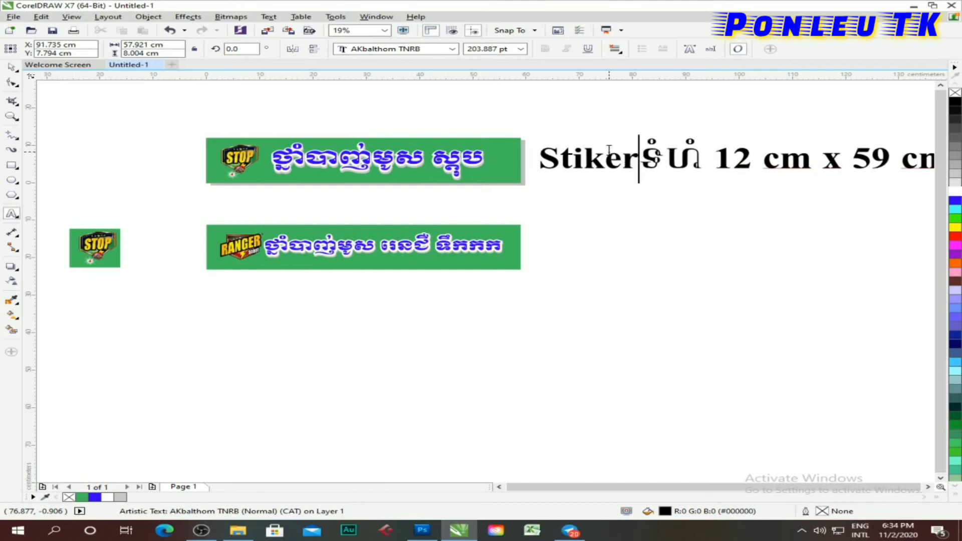
key(Escape)
- Move the caption between the STOP and RANGER banners and scale it down
scroll(510, 175, down, 2)
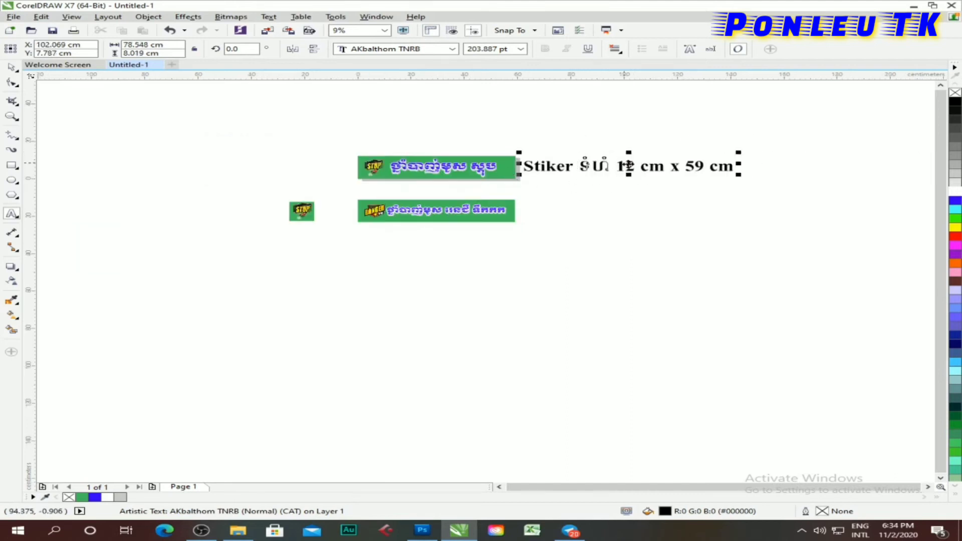
drag(630, 166, 444, 191)
scroll(445, 191, up, 2)
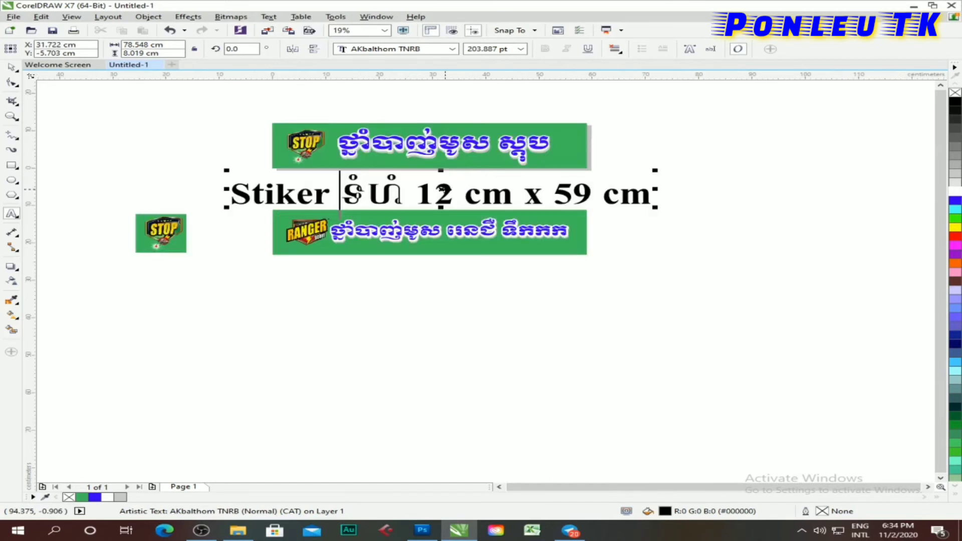
drag(654, 171, 582, 179)
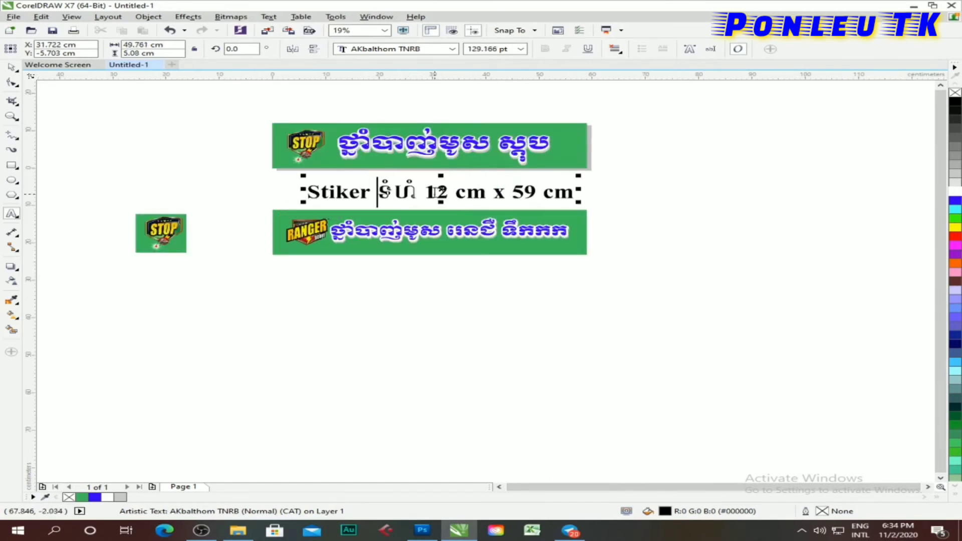
key(space)
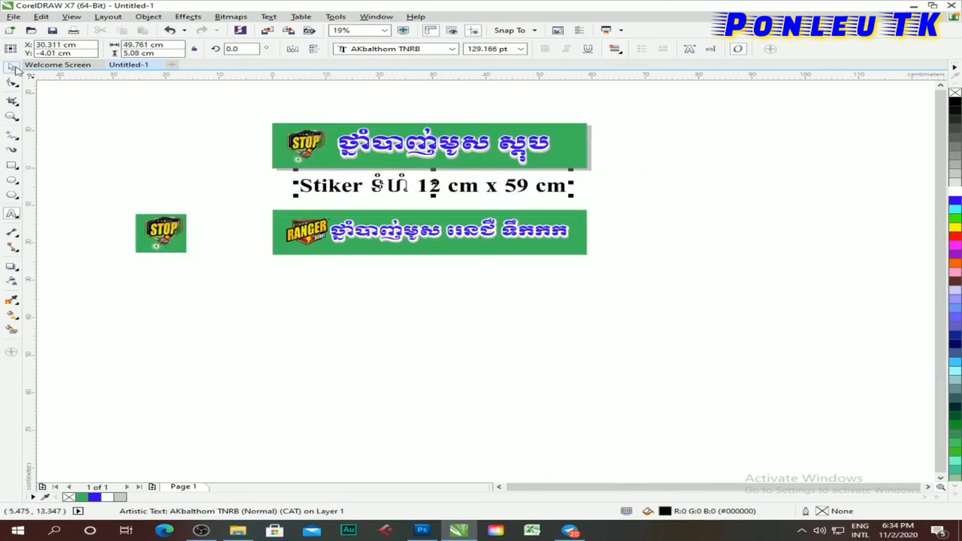
click(624, 228)
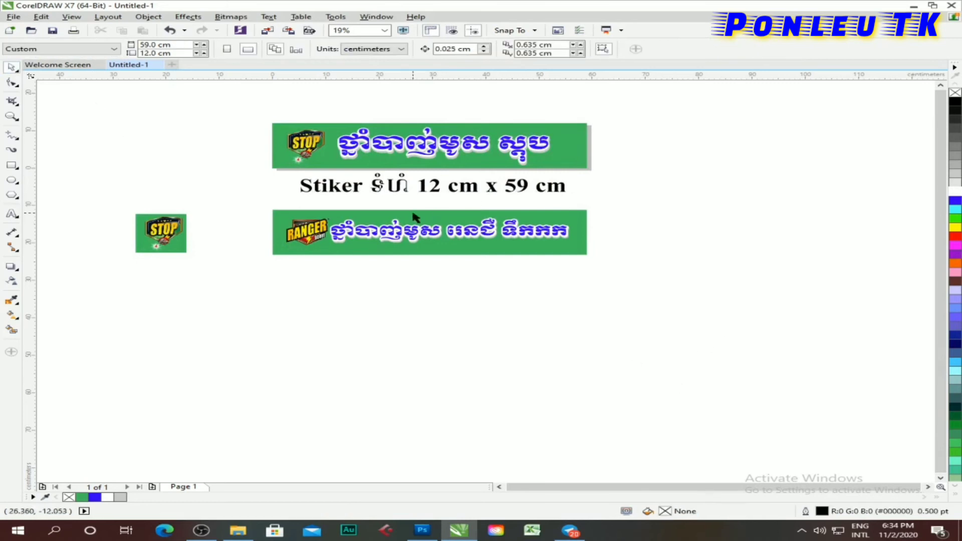
scroll(414, 217, up, 2)
scroll(415, 240, up, 2)
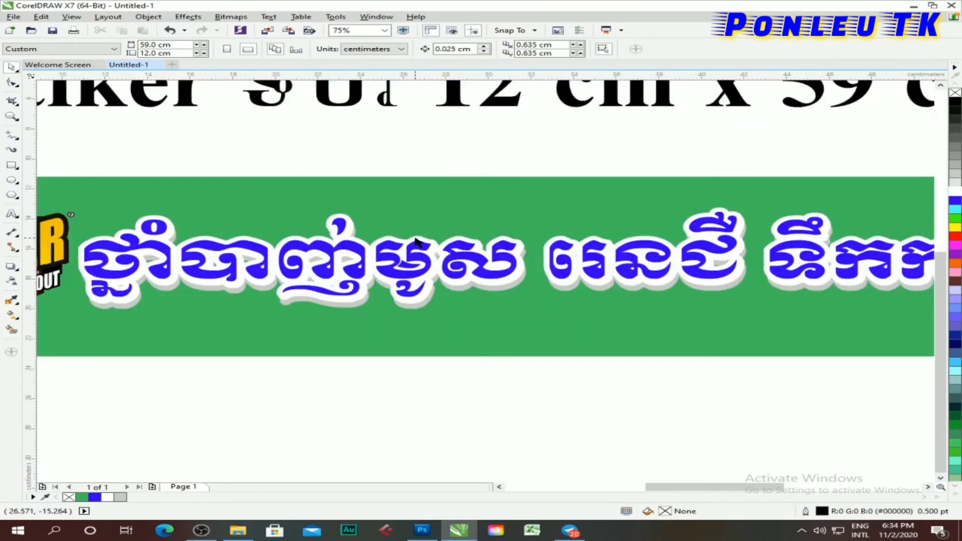
scroll(343, 273, down, 2)
scroll(340, 273, down, 2)
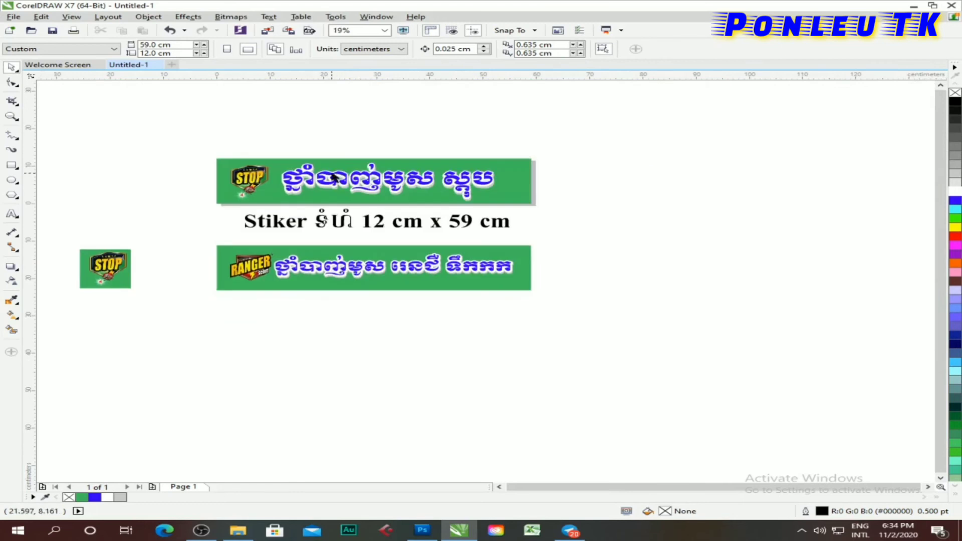
scroll(335, 176, up, 1)
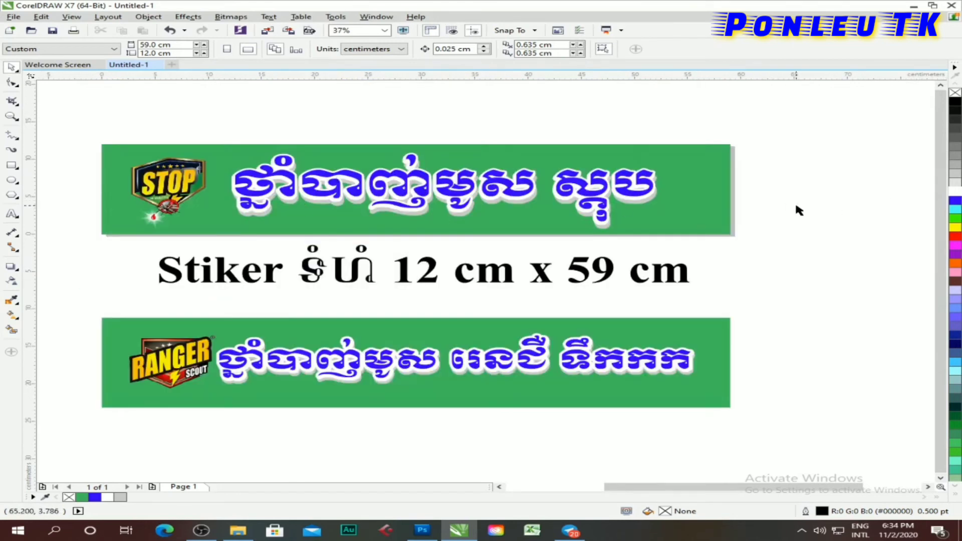
scroll(715, 221, down, 1)
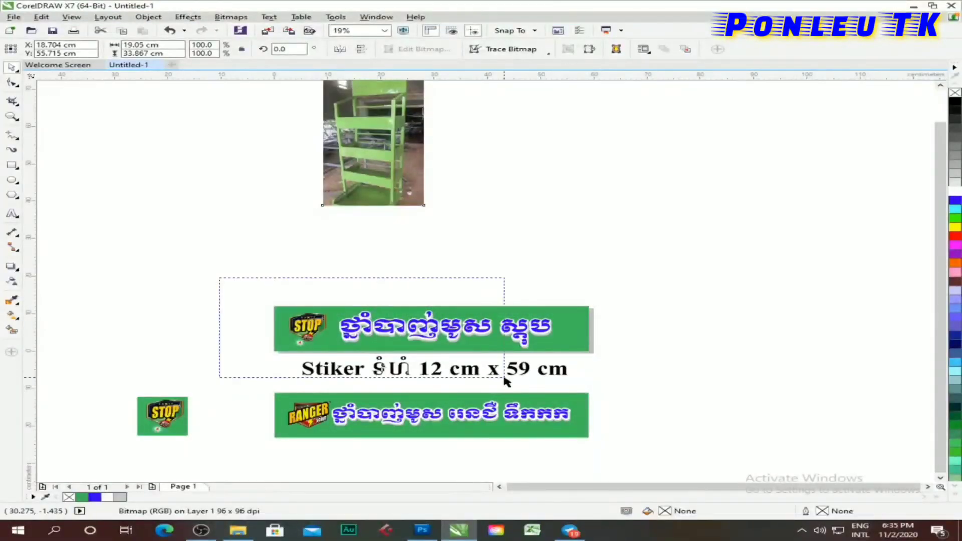
- Duplicate and group the STOP banner, shrink the copy, and enlarge the shelf photo
drag(221, 278, 625, 360)
drag(459, 305, 440, 223)
click(652, 50)
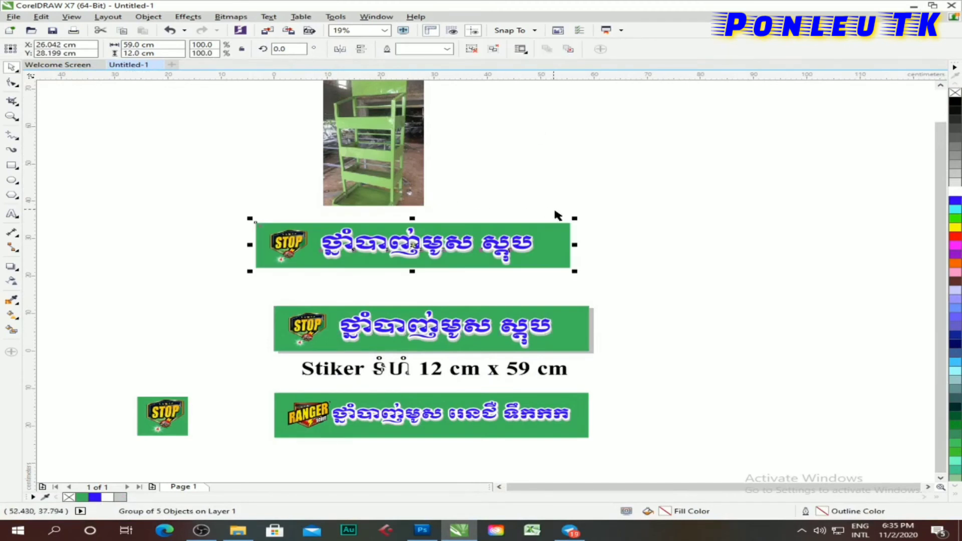
drag(575, 220, 494, 235)
click(421, 157)
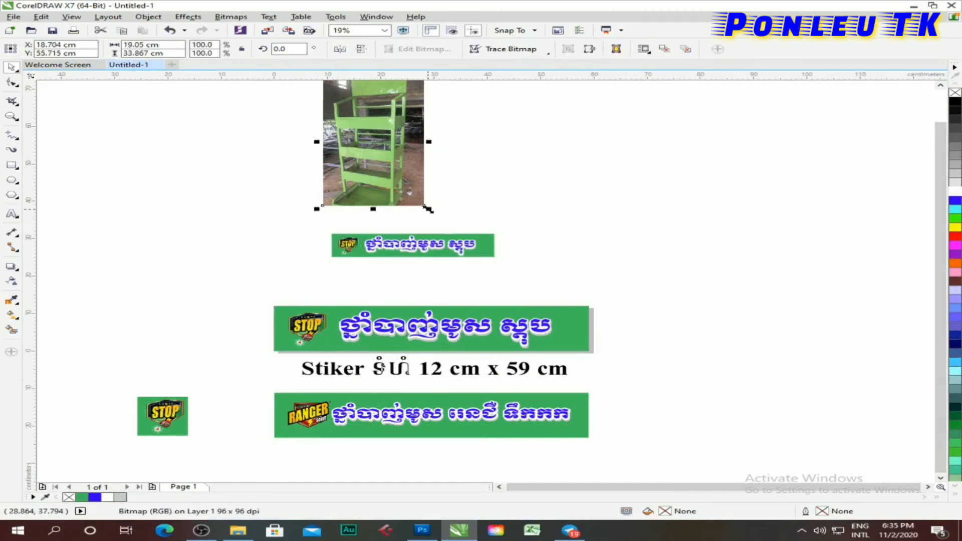
drag(493, 281, 499, 290)
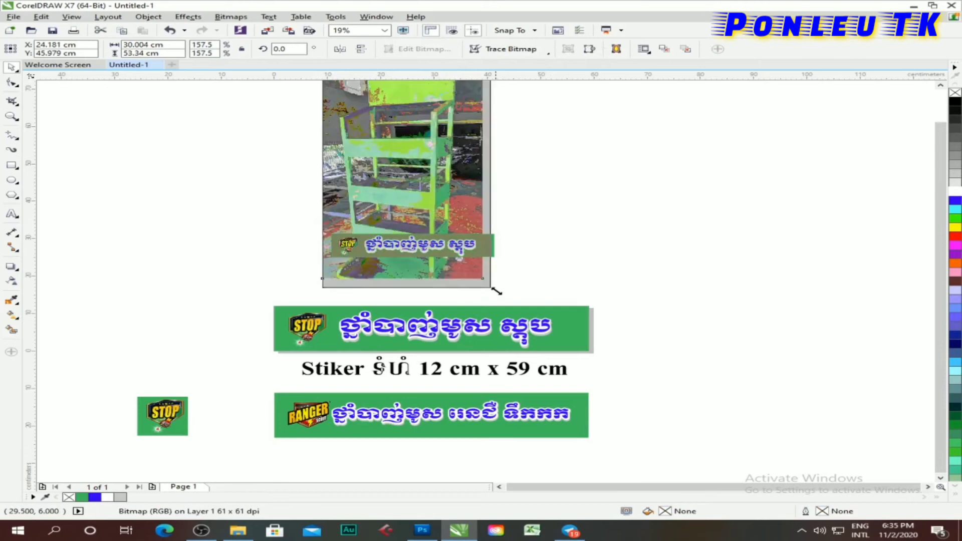
- Place the STOP banner copy on the rack's upper panel, sized to the panel's width
scroll(522, 271, down, 2)
scroll(492, 159, up, 2)
scroll(486, 278, up, 2)
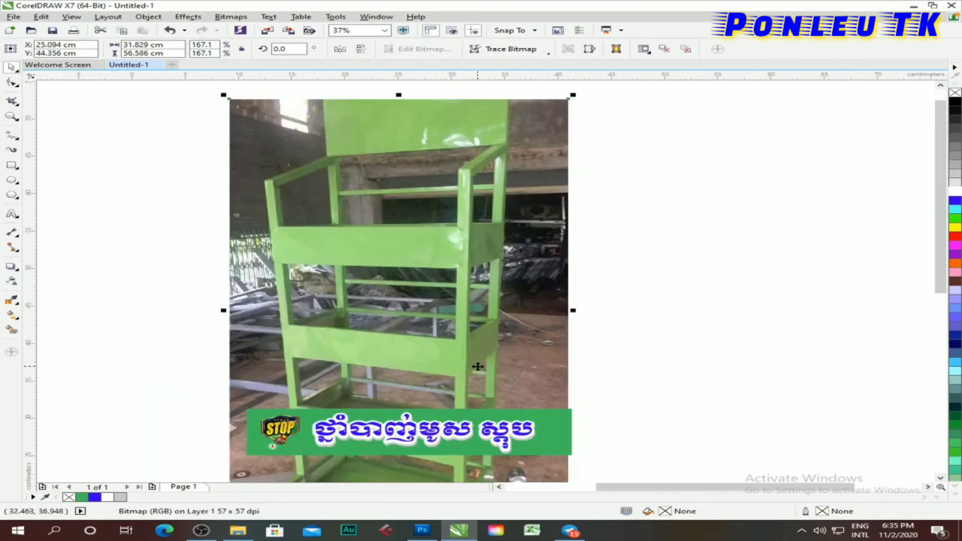
drag(415, 432, 408, 246)
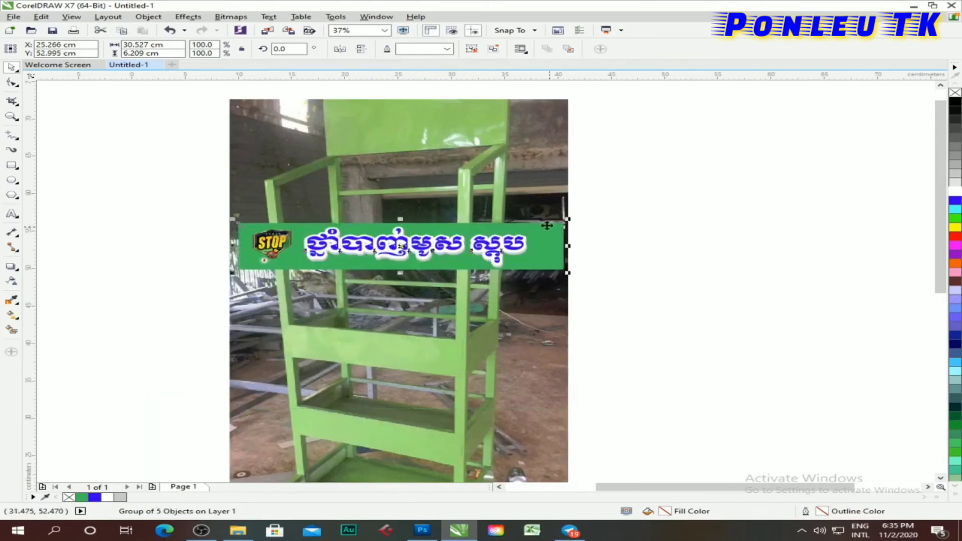
mouse_move(567, 219)
mouse_down()
mouse_move(367, 243)
mouse_move(376, 253)
mouse_up()
drag(446, 257, 469, 266)
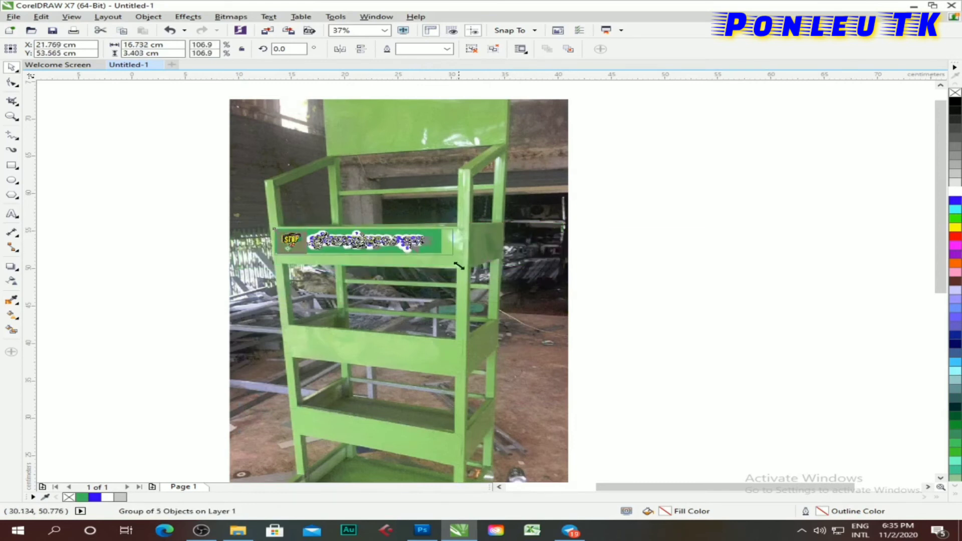
scroll(335, 246, up, 2)
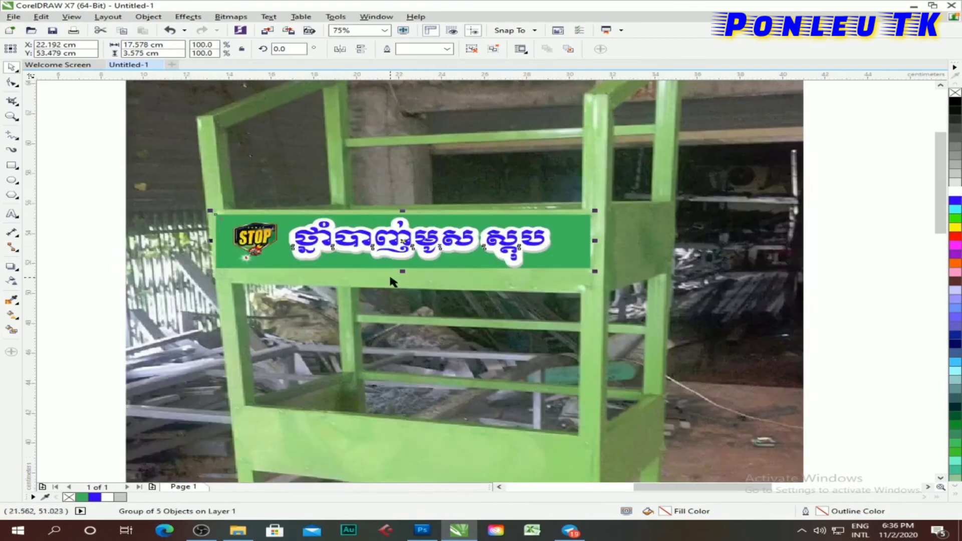
click(166, 223)
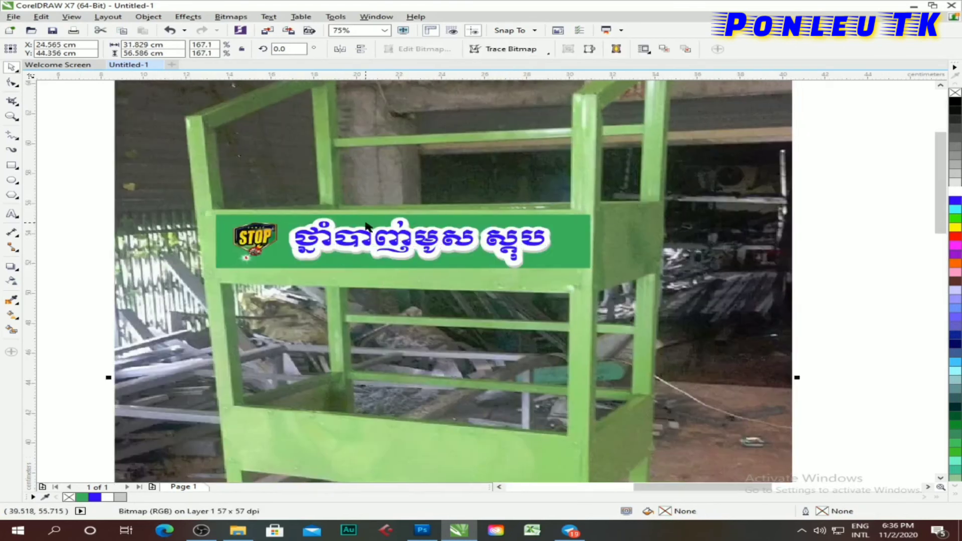
scroll(785, 208, down, 2)
- Reselect the banner's objects, undoing an accidental text copy, until the four banner objects are selected
drag(716, 192, 322, 258)
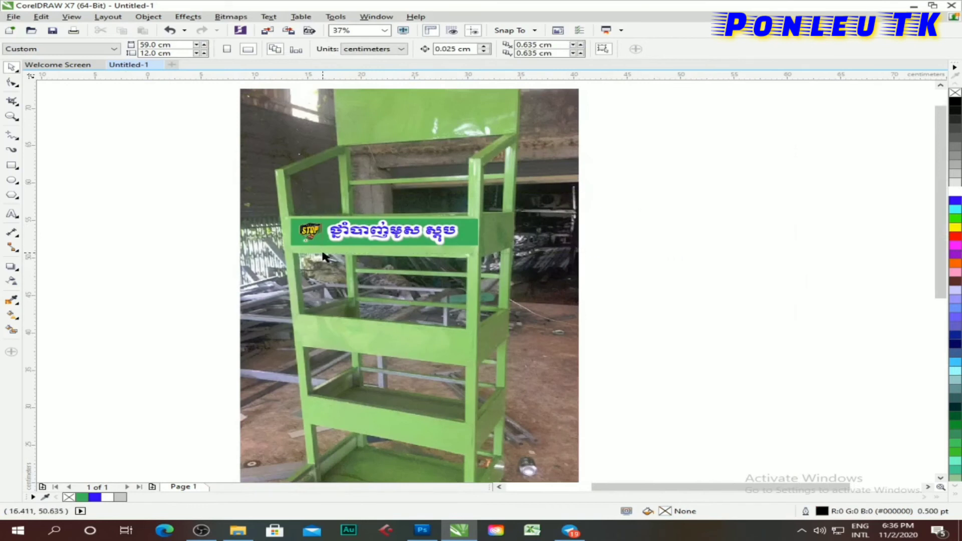
key(Escape)
drag(717, 191, 297, 253)
drag(361, 232, 704, 232)
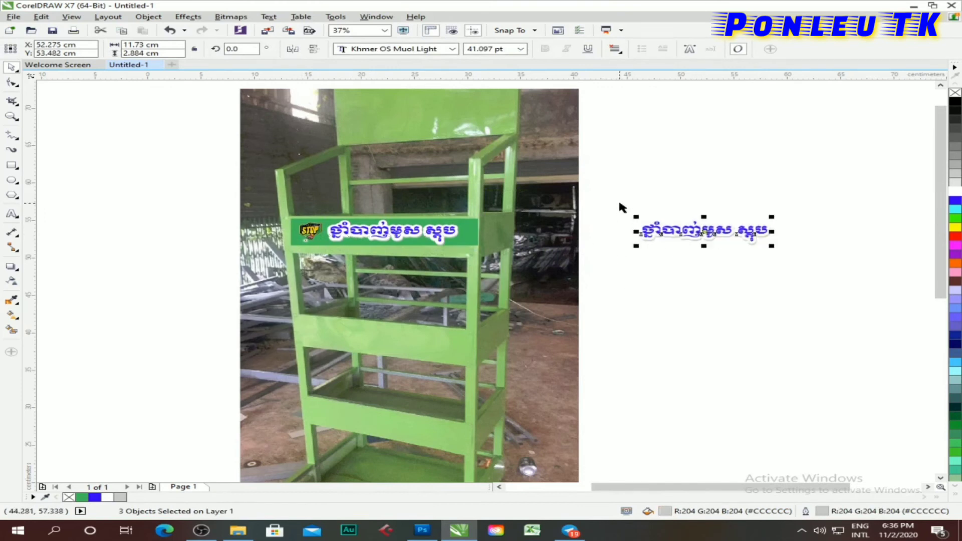
key(ctrl+z)
drag(677, 191, 291, 253)
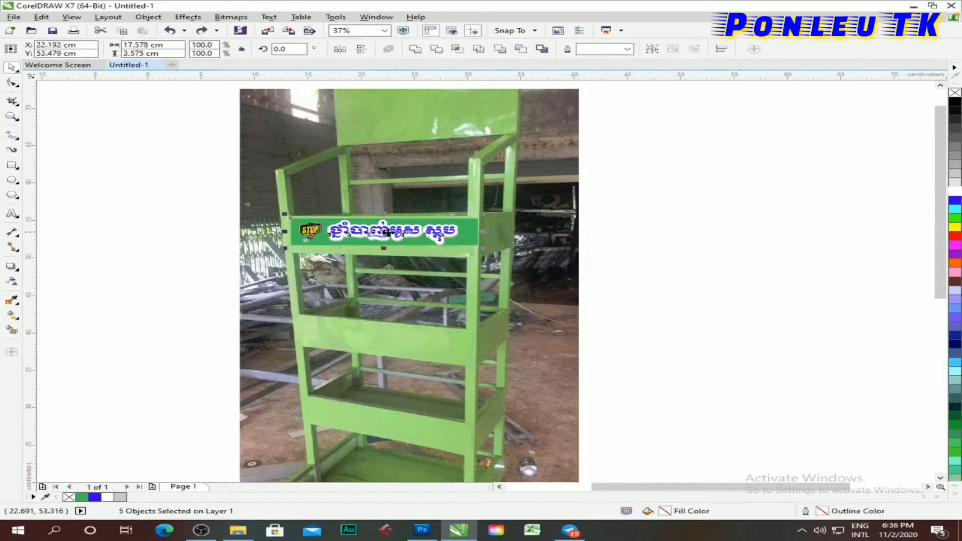
click(321, 261)
scroll(322, 230, up, 2)
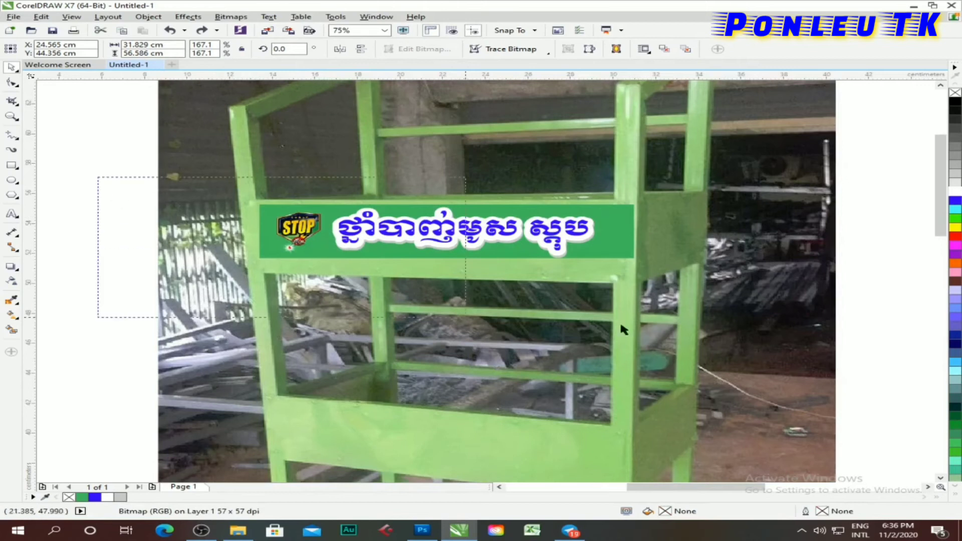
drag(624, 329, 624, 329)
- Group the logo and text with Ctrl+G and set the group aside right of the photo
key(F3)
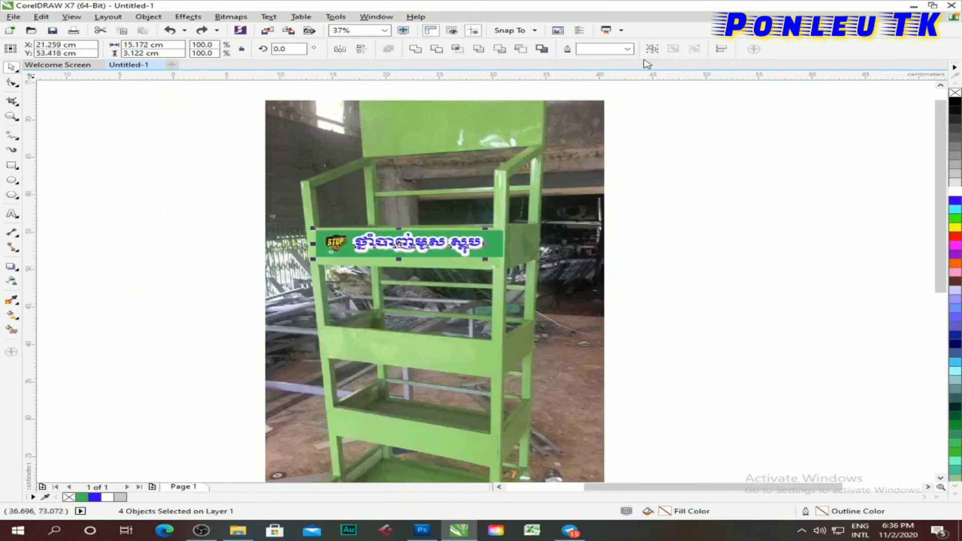
key(ctrl+g)
drag(400, 245, 743, 230)
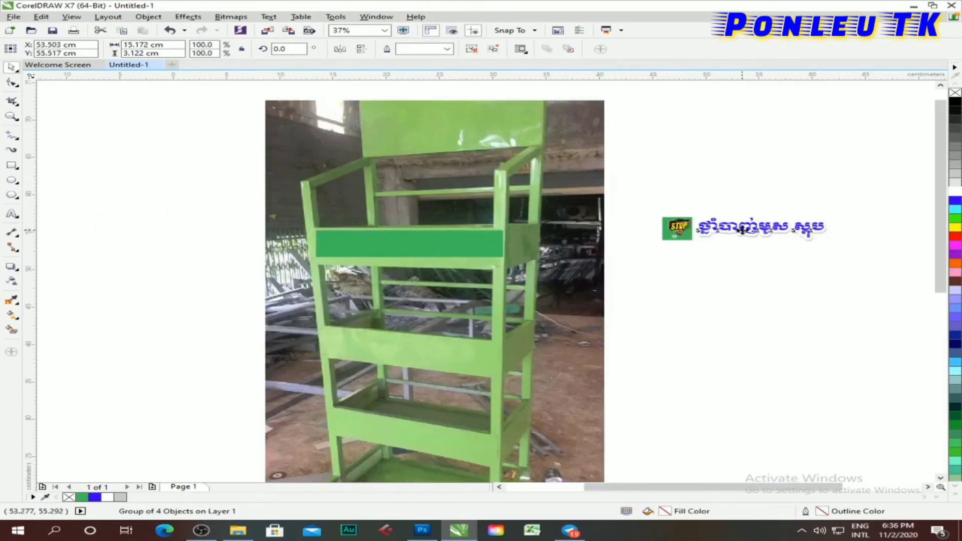
scroll(416, 251, up, 2)
- Enlarge the green rectangle to cover the rack panel and convert it to curves
click(411, 246)
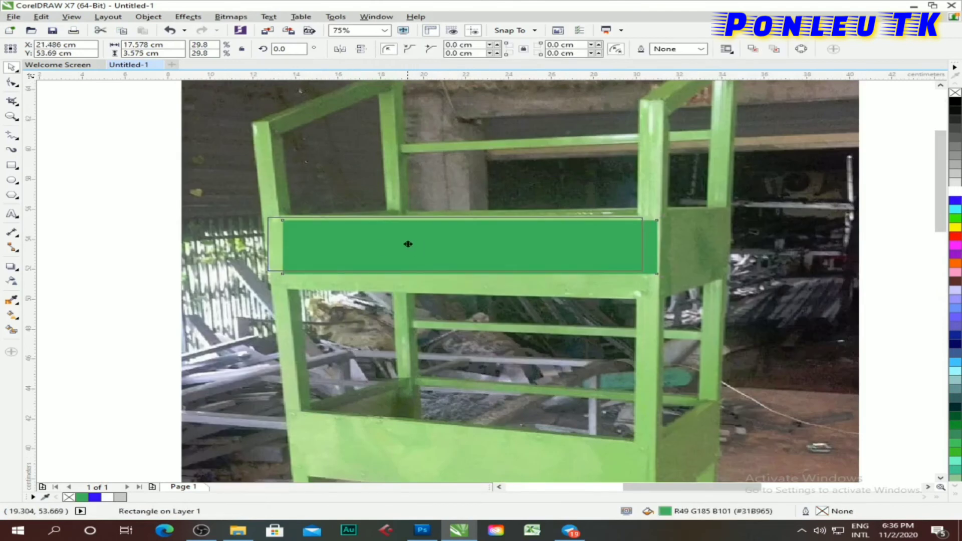
drag(408, 244, 407, 242)
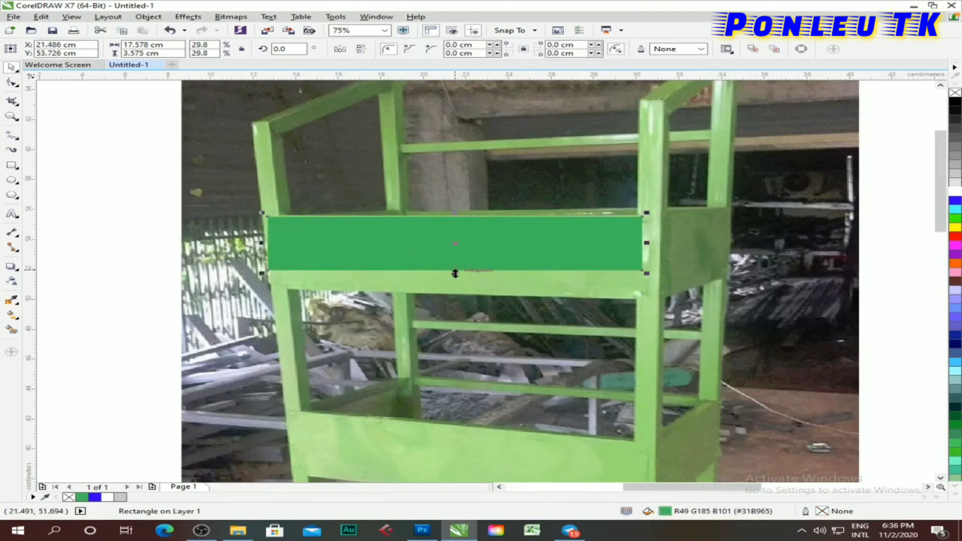
drag(648, 244, 662, 245)
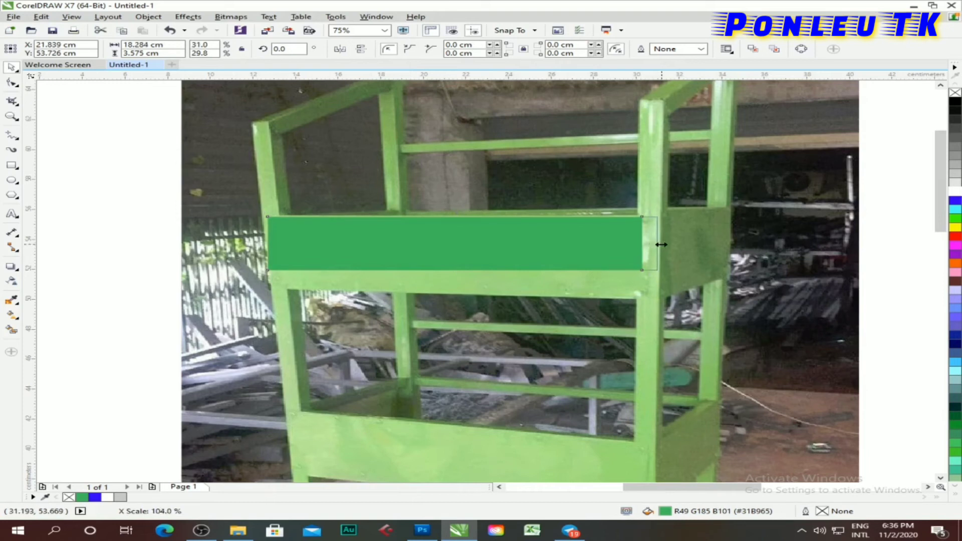
drag(662, 244, 658, 245)
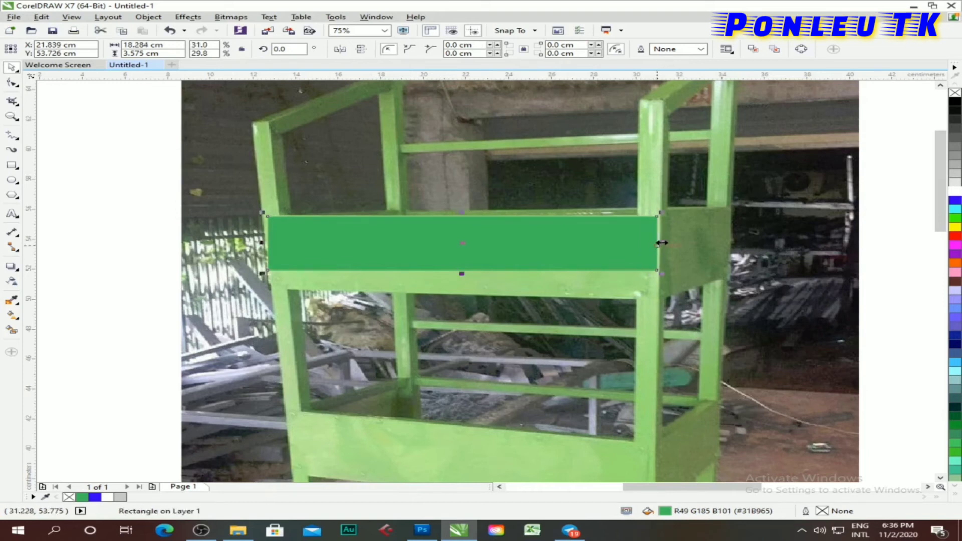
drag(463, 273, 465, 293)
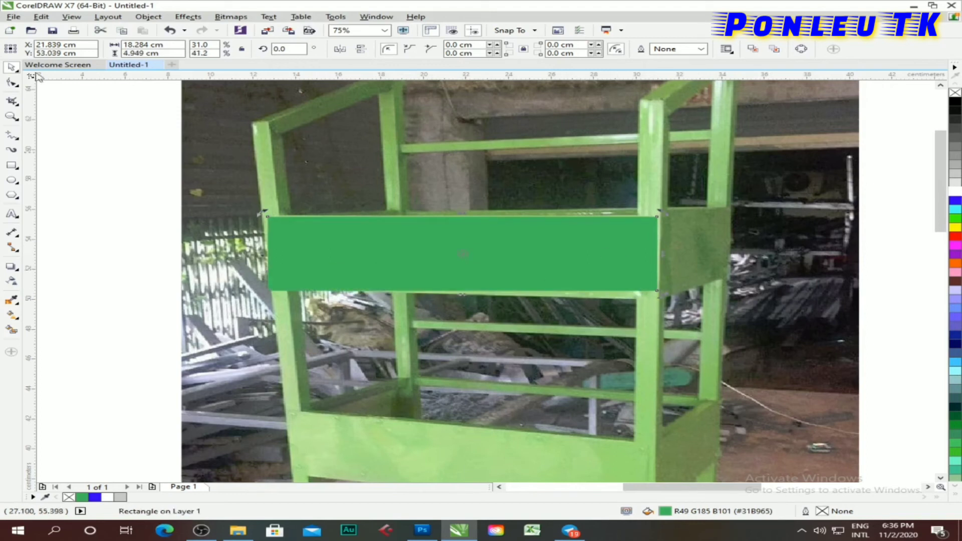
click(12, 82)
drag(656, 290, 658, 302)
right_click(462, 265)
click(517, 279)
drag(267, 292, 276, 294)
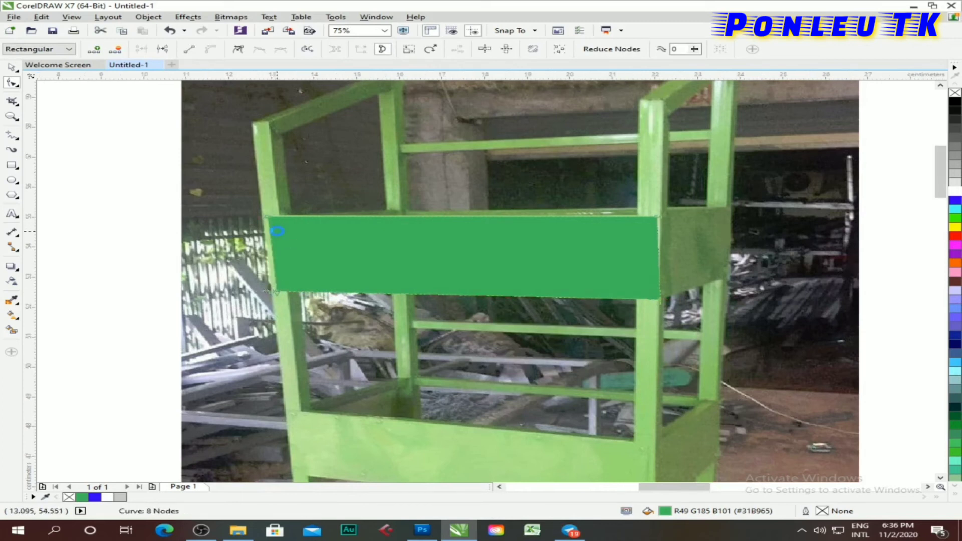
- Place the green shape's top-left and bottom-left nodes on the panel's left edge
scroll(278, 232, up, 1)
drag(256, 202, 277, 203)
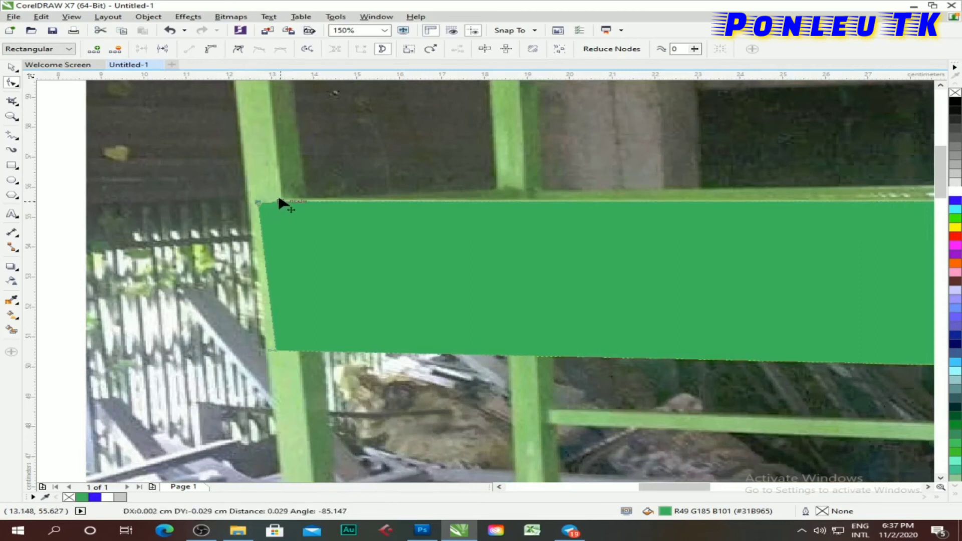
drag(272, 202, 279, 203)
drag(273, 351, 297, 350)
scroll(298, 350, down, 2)
scroll(666, 349, up, 2)
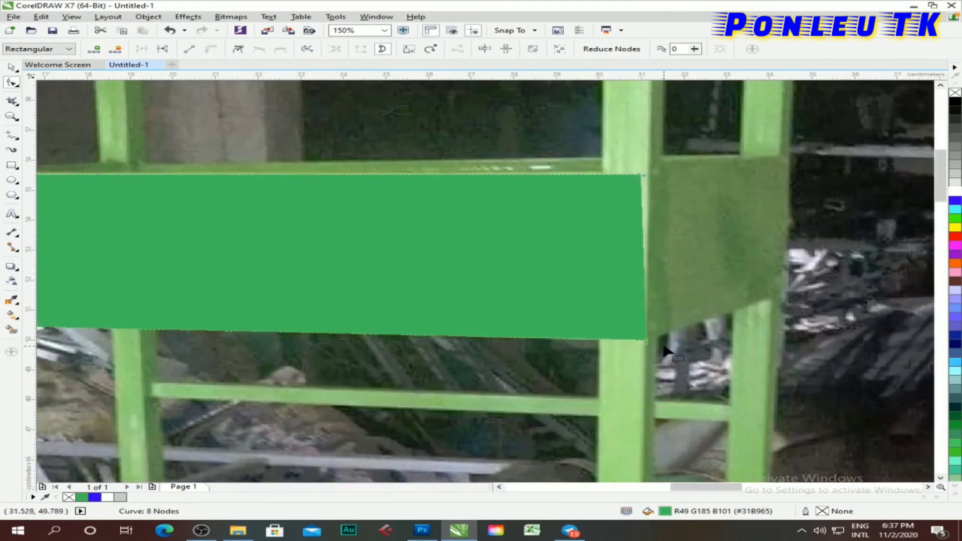
- Slant the right edge by moving the bottom-right and top-right nodes onto the panel corners
drag(648, 338, 602, 340)
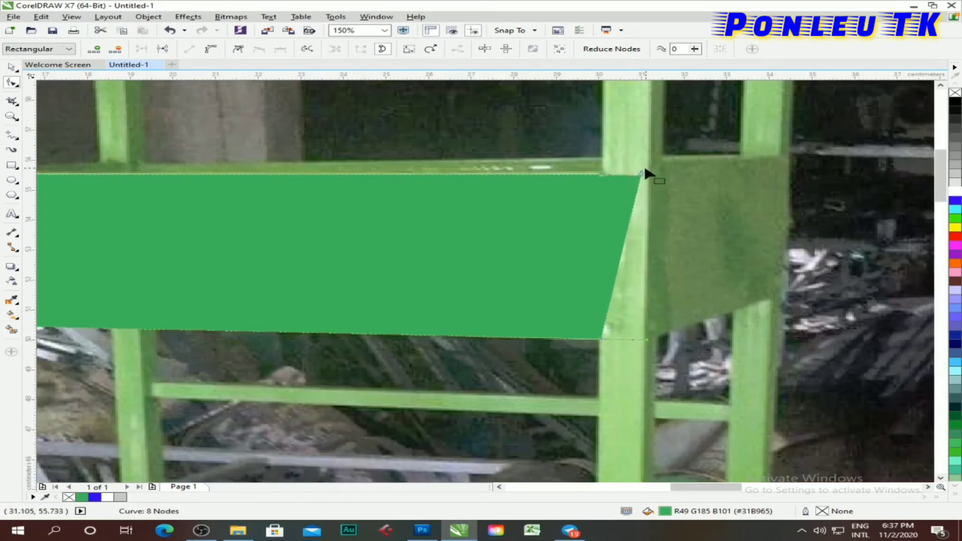
drag(640, 176, 604, 176)
scroll(591, 201, down, 2)
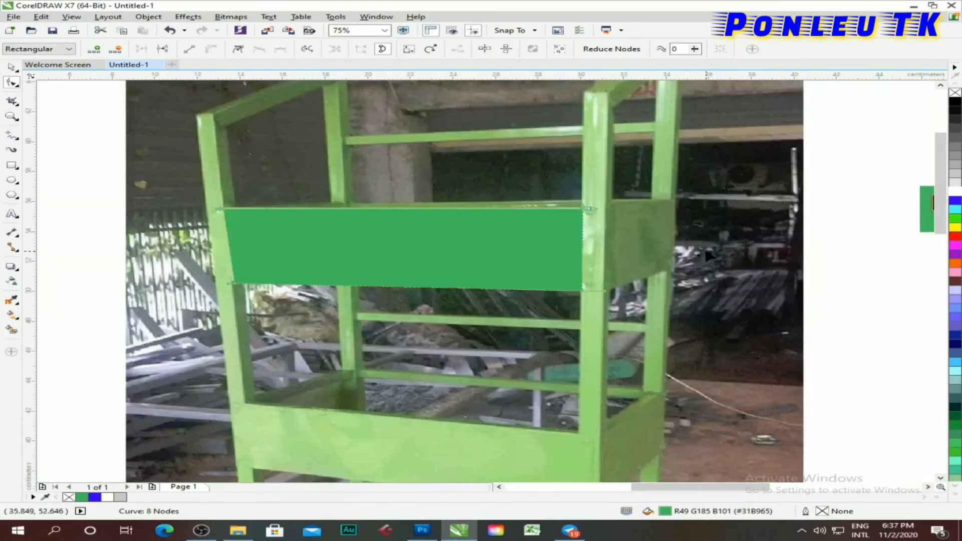
scroll(235, 293, up, 2)
- Fine-tune the bottom-left node onto the rack post
click(236, 293)
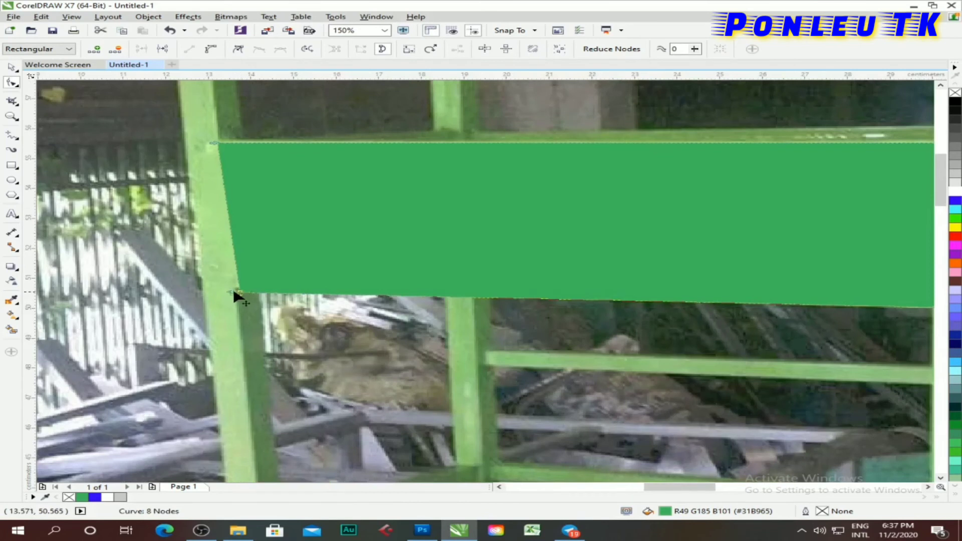
scroll(234, 294, up, 2)
drag(243, 292, 228, 288)
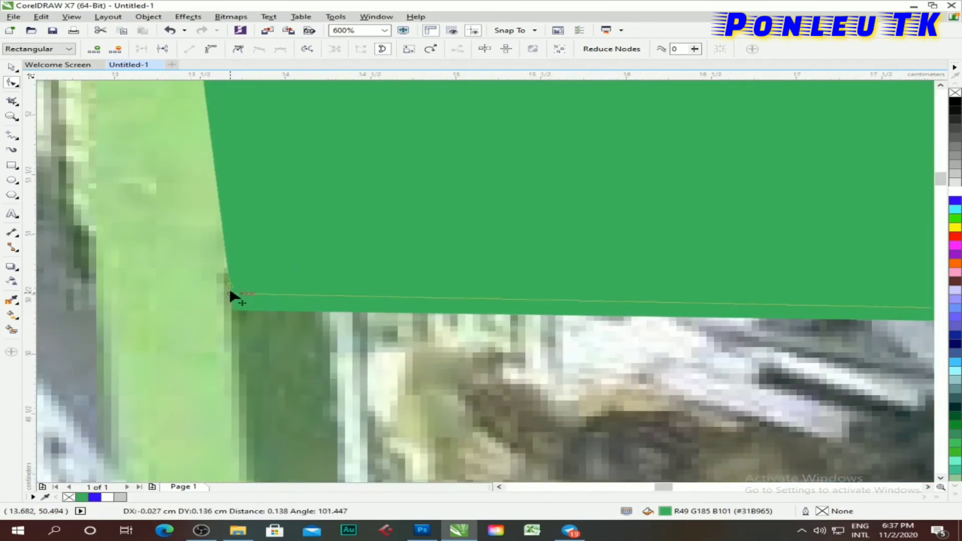
drag(232, 290, 230, 293)
scroll(230, 291, down, 2)
scroll(228, 284, down, 1)
scroll(228, 283, down, 1)
key(space)
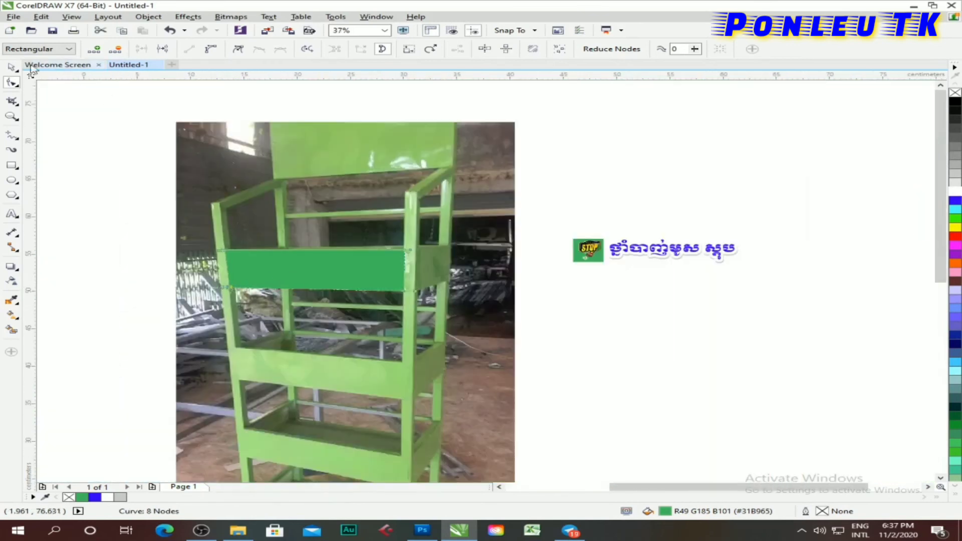
- Move the logo-and-text group onto the perspective green panel
click(710, 285)
drag(710, 285, 567, 281)
drag(651, 250, 321, 268)
scroll(326, 271, up, 1)
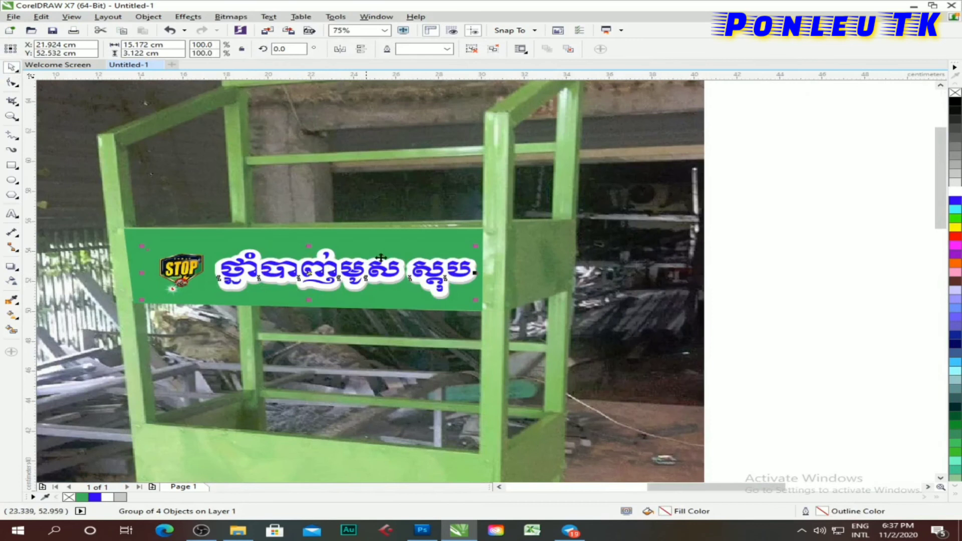
drag(381, 259, 287, 270)
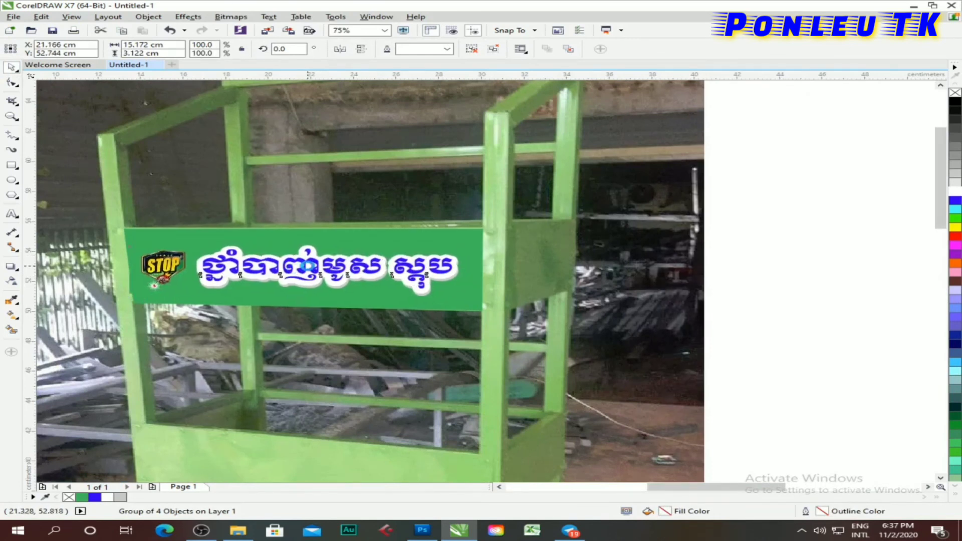
scroll(625, 285, down, 1)
scroll(273, 271, up, 2)
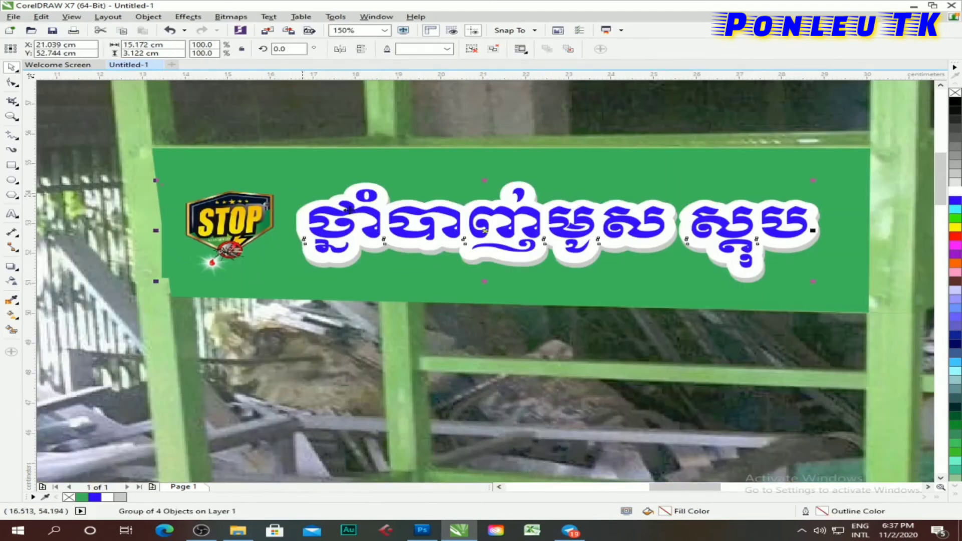
- Nudge the STOP logo slightly right on the panel
click(495, 50)
drag(221, 221, 228, 221)
drag(219, 262, 227, 262)
scroll(243, 228, down, 1)
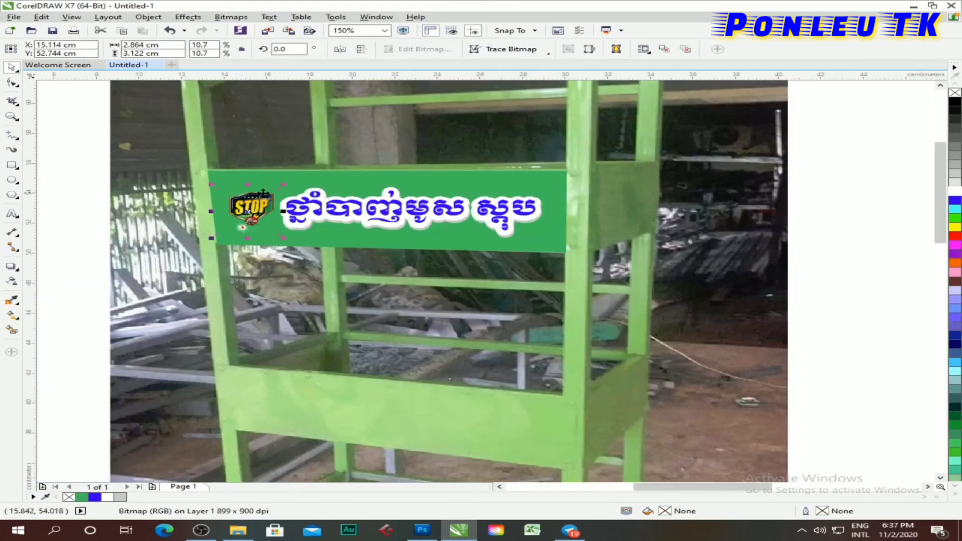
click(846, 208)
- Place a copy of the RANGER banner at the upper right beside the photo
scroll(685, 197, down, 1)
scroll(501, 185, down, 1)
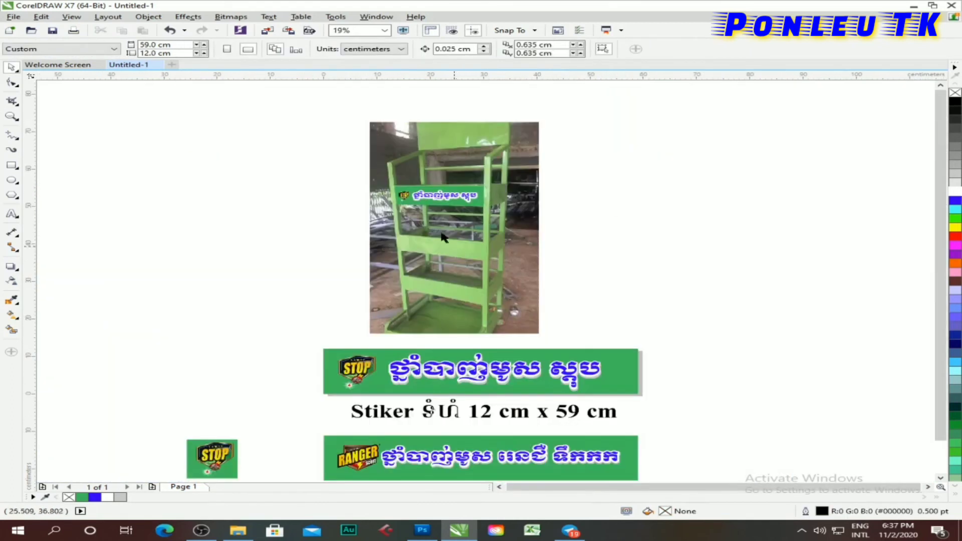
scroll(444, 237, down, 1)
scroll(458, 361, up, 1)
drag(272, 294, 653, 369)
mouse_move(452, 330)
mouse_down()
mouse_move(709, 140)
mouse_move(863, 174)
mouse_up()
key(Escape)
- Move the green rectangle from the copied RANGER banner onto the rack photo
drag(869, 167, 853, 166)
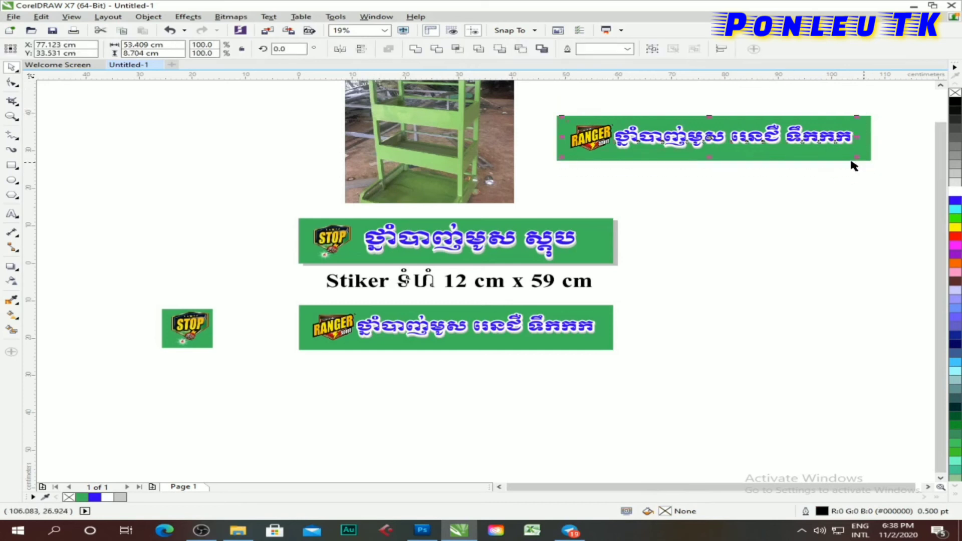
drag(762, 135, 554, 107)
scroll(437, 119, down, 2)
scroll(437, 118, down, 2)
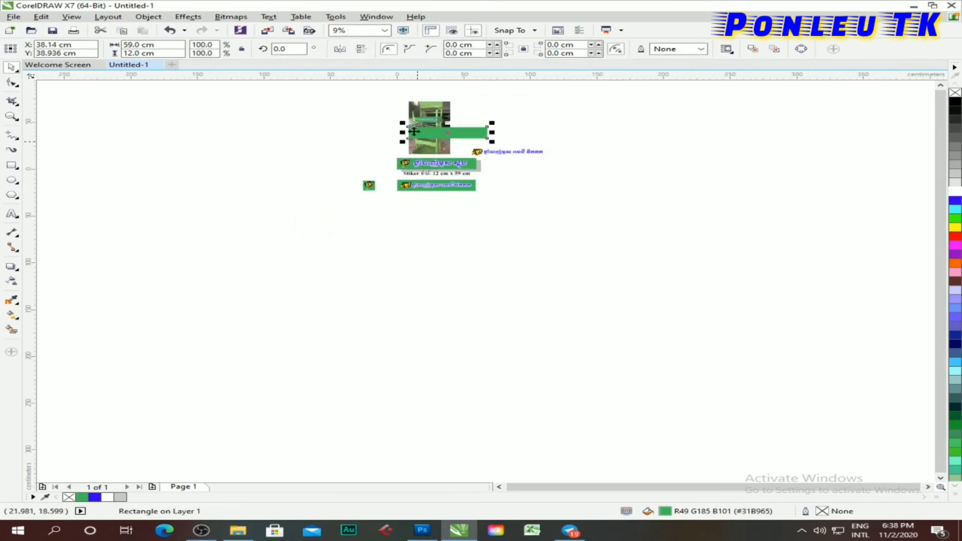
scroll(416, 122, up, 2)
scroll(409, 133, up, 1)
scroll(401, 145, up, 1)
scroll(401, 146, down, 1)
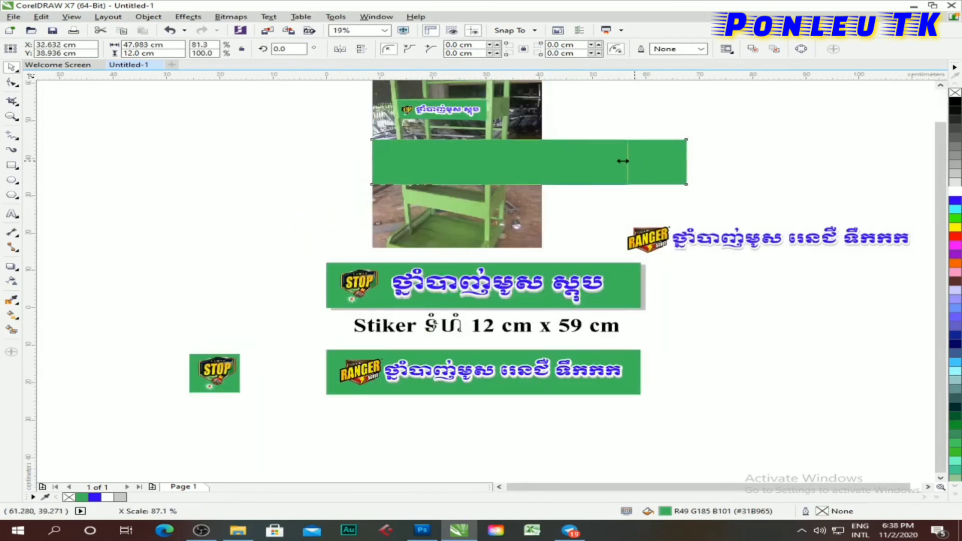
- Narrow and shorten the green rectangle to fit the rack's upper panel
drag(693, 162, 497, 163)
scroll(470, 157, up, 1)
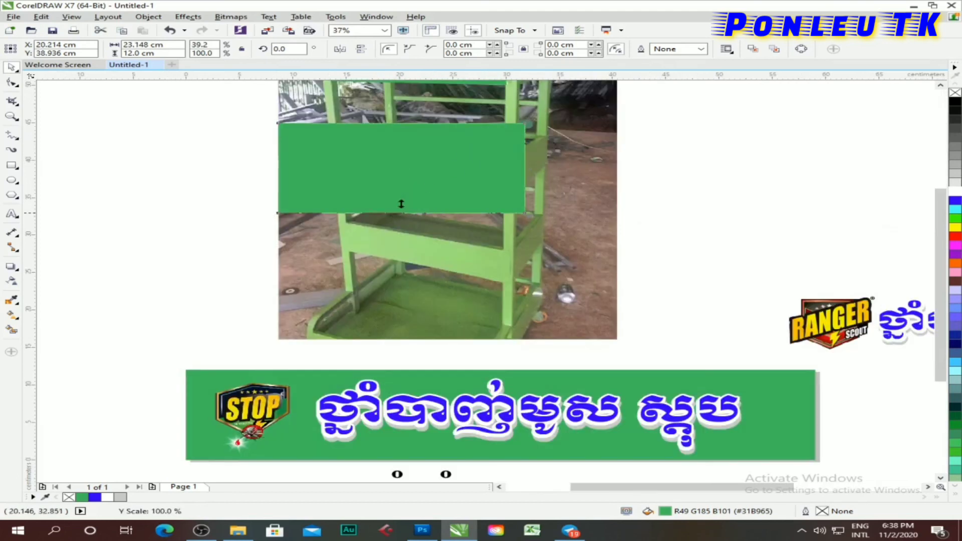
drag(391, 214, 391, 184)
drag(277, 154, 351, 153)
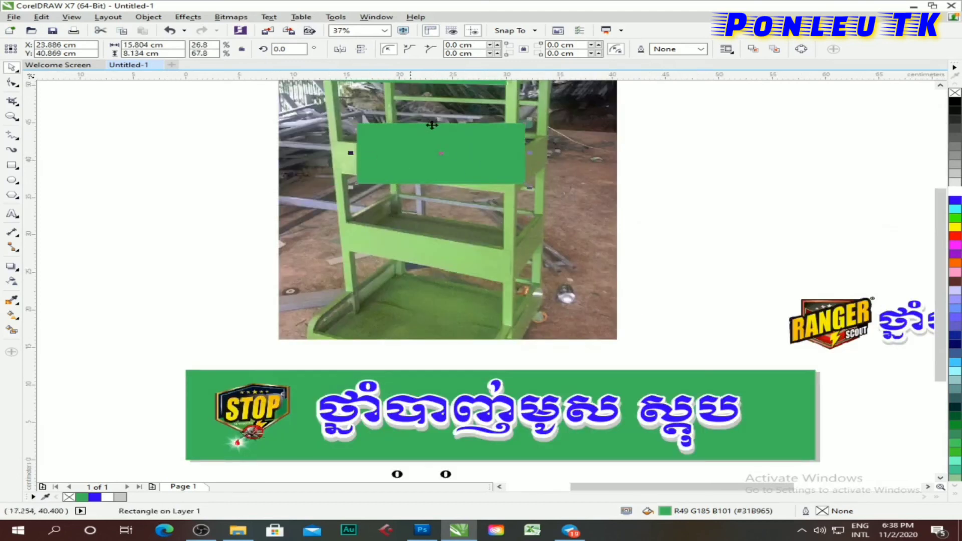
mouse_move(441, 122)
mouse_down()
mouse_move(441, 154)
mouse_move(406, 155)
mouse_up()
- Tilt the green rectangle to match the panel's slope and settle it on the panel
click(472, 150)
drag(508, 135, 507, 149)
drag(416, 158, 425, 166)
- Convert the green rectangle to curves
scroll(425, 165, up, 2)
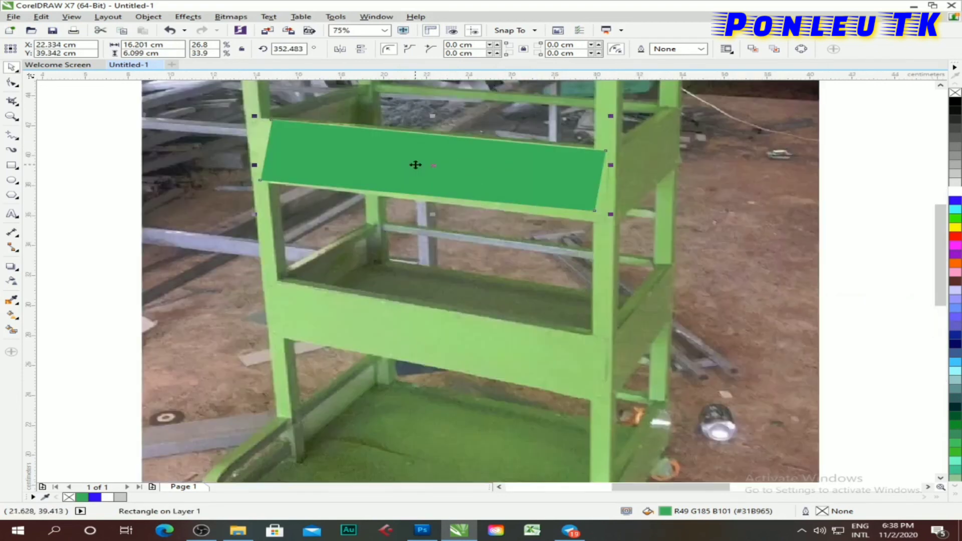
right_click(359, 137)
click(402, 172)
- Drag the green shape's four corner nodes onto the upper panel's rails and posts
click(12, 82)
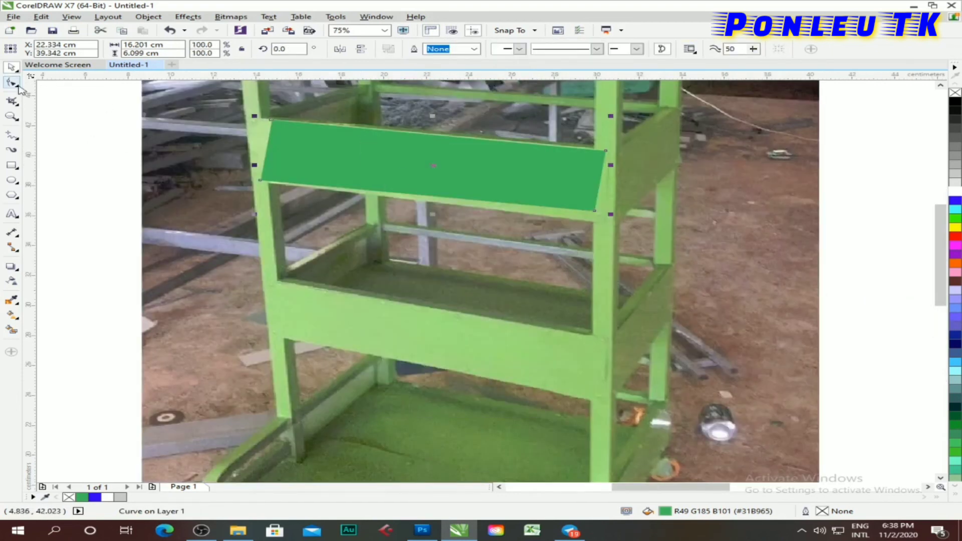
scroll(280, 128, up, 2)
drag(264, 125, 254, 120)
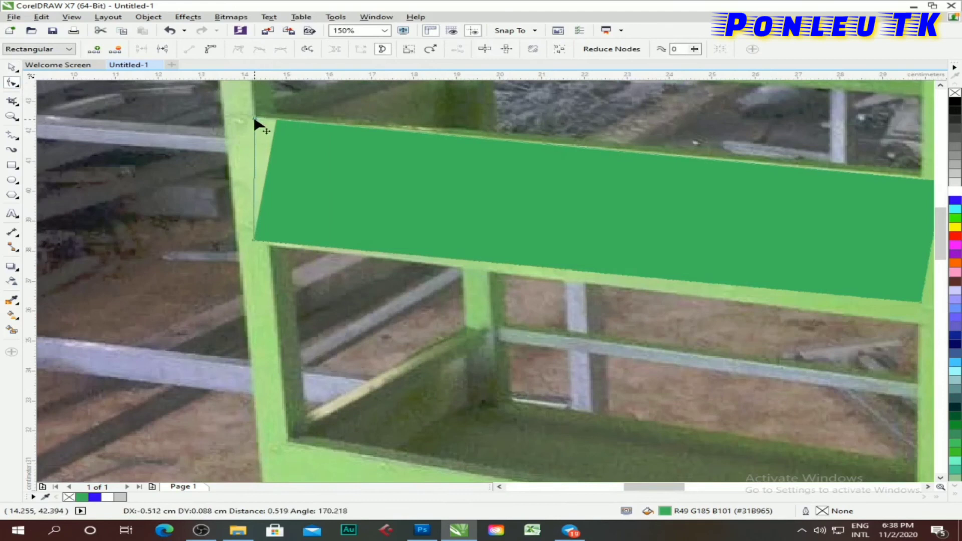
drag(256, 245, 270, 250)
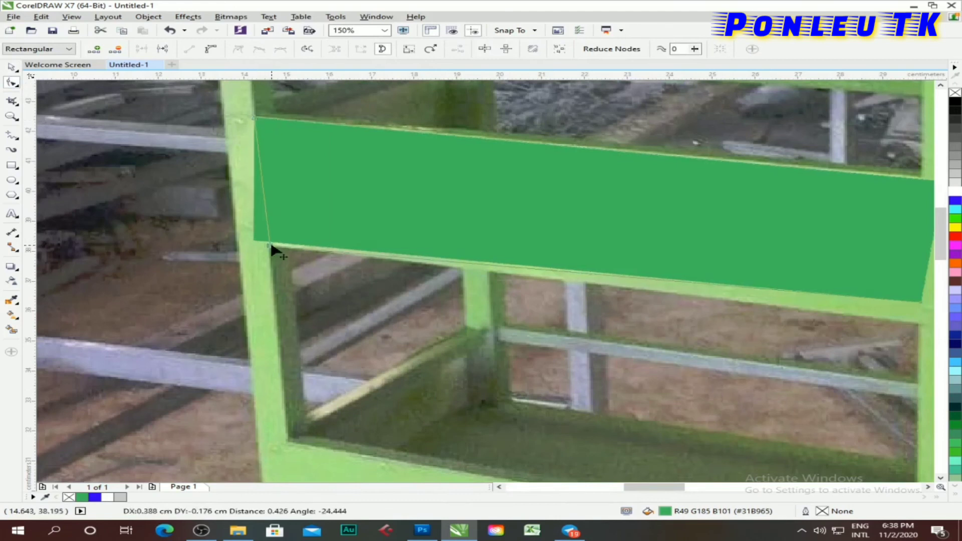
scroll(198, 217, down, 2)
scroll(596, 276, up, 2)
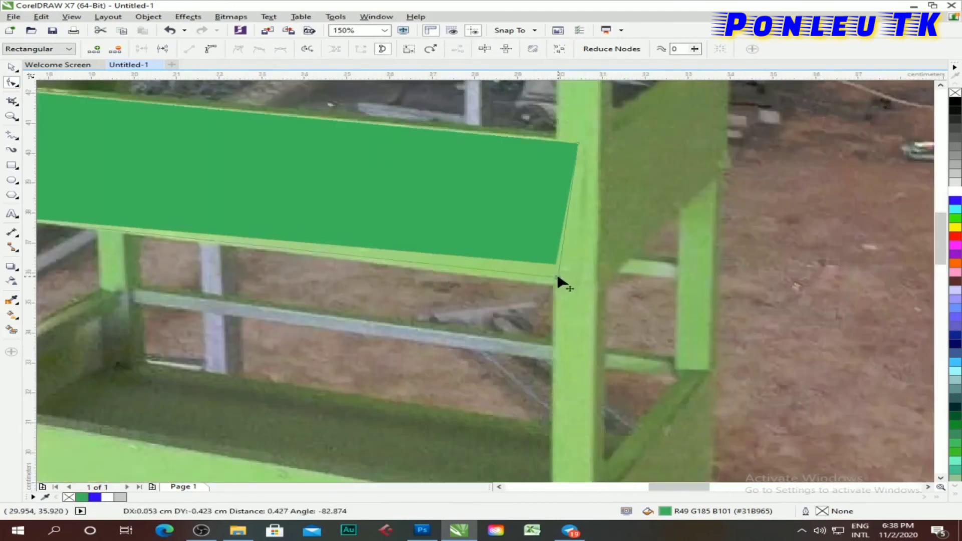
drag(558, 279, 554, 285)
drag(576, 149, 556, 146)
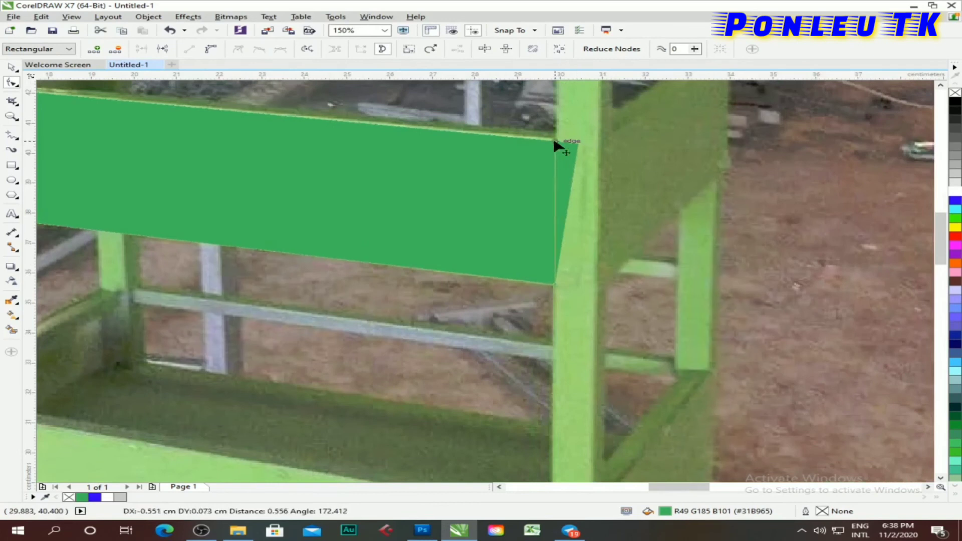
scroll(509, 200, down, 2)
scroll(510, 200, down, 2)
scroll(498, 196, down, 4)
- Select the RANGER text banner group and move it onto the rack photo
key(space)
drag(709, 258, 776, 258)
drag(683, 236, 534, 196)
scroll(531, 195, up, 4)
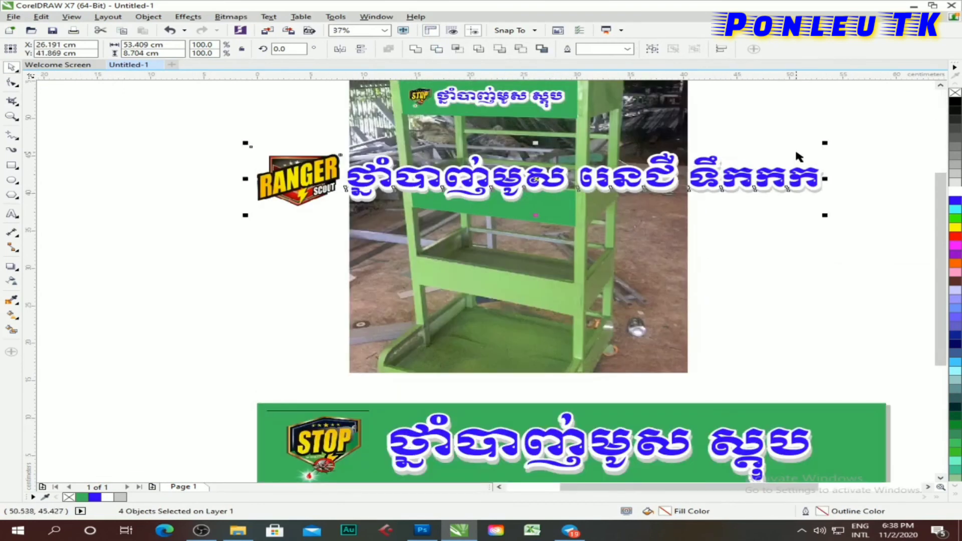
- Shrink the RANGER banner onto the green band, group it, and tilt it to about 351°
drag(791, 154, 662, 168)
scroll(529, 182, up, 2)
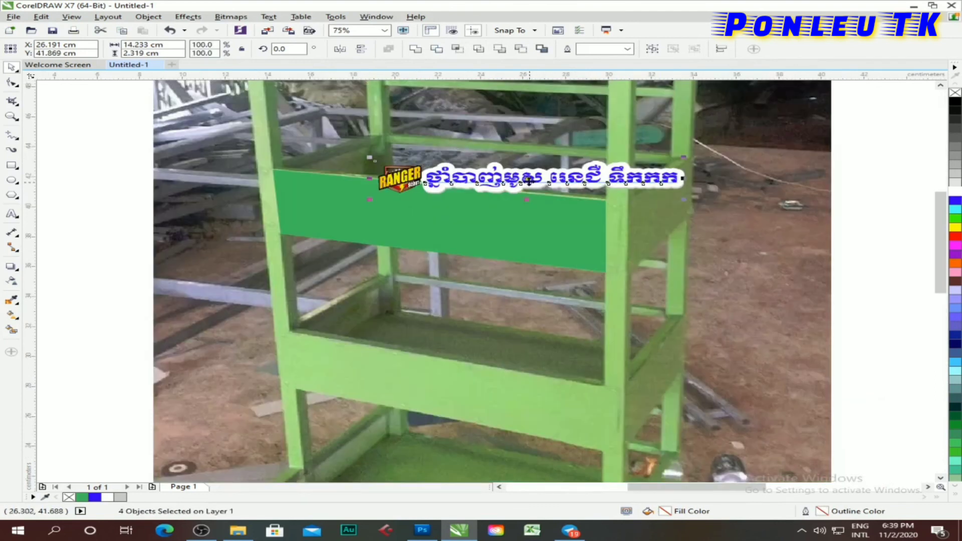
drag(444, 202, 459, 203)
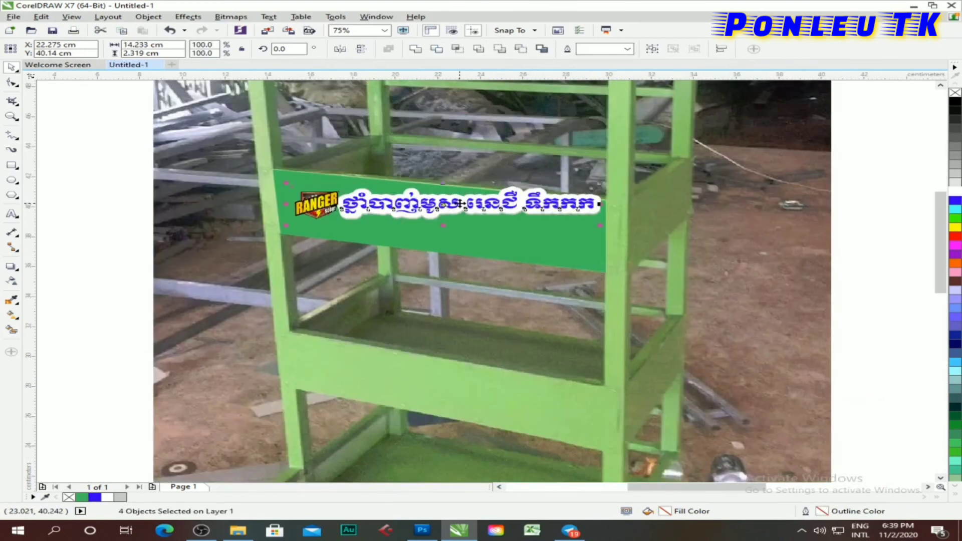
click(653, 49)
drag(603, 183, 601, 226)
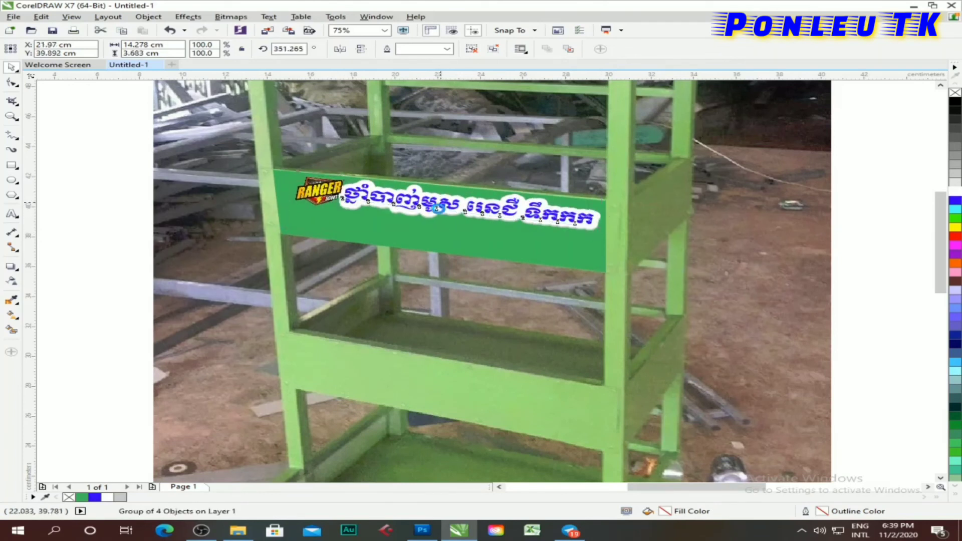
drag(443, 201, 439, 209)
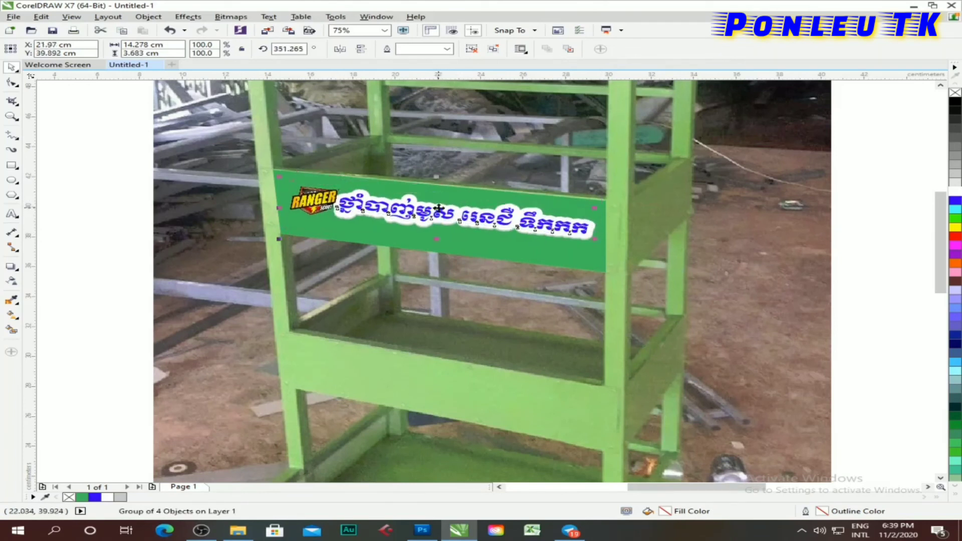
- Ungroup the tilted RANGER banner into separate objects
click(732, 224)
scroll(445, 220, up, 4)
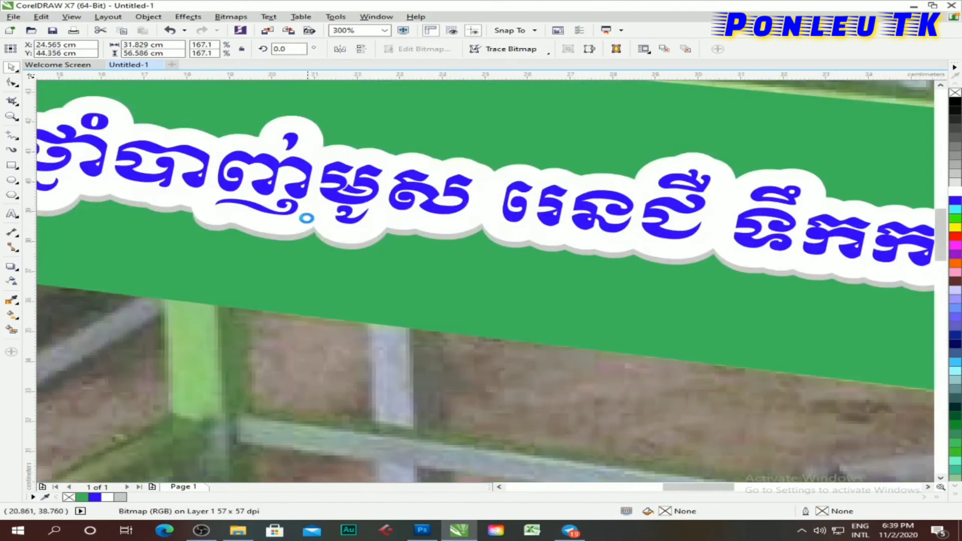
scroll(319, 215, down, 2)
scroll(321, 213, down, 2)
click(336, 209)
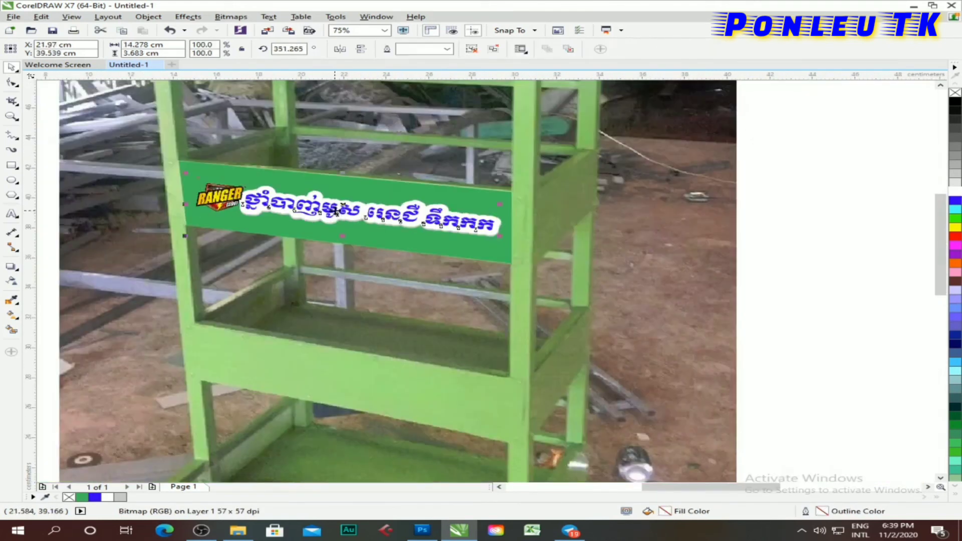
click(500, 52)
- Remove the blue Khmer text's outline and shift it over its white backing
click(862, 273)
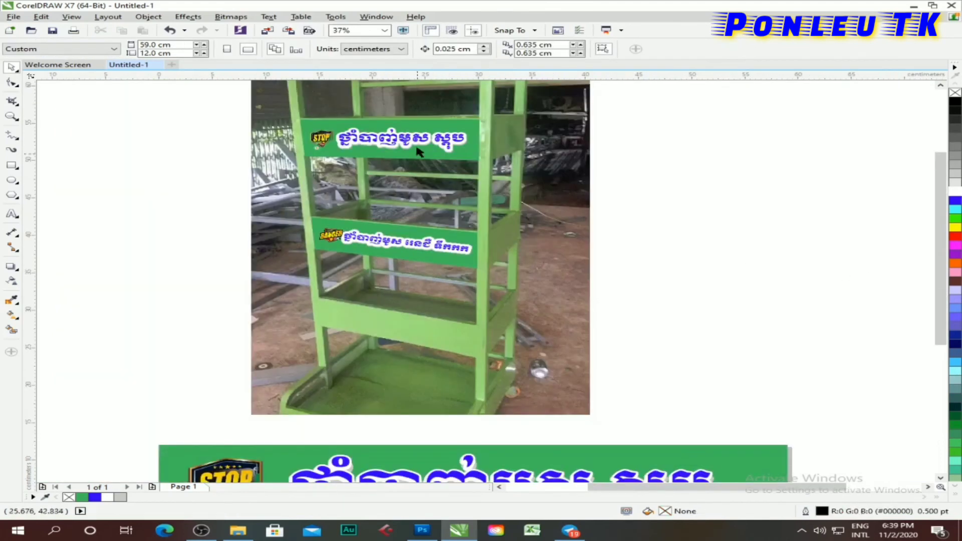
scroll(435, 279, down, 2)
scroll(412, 142, up, 2)
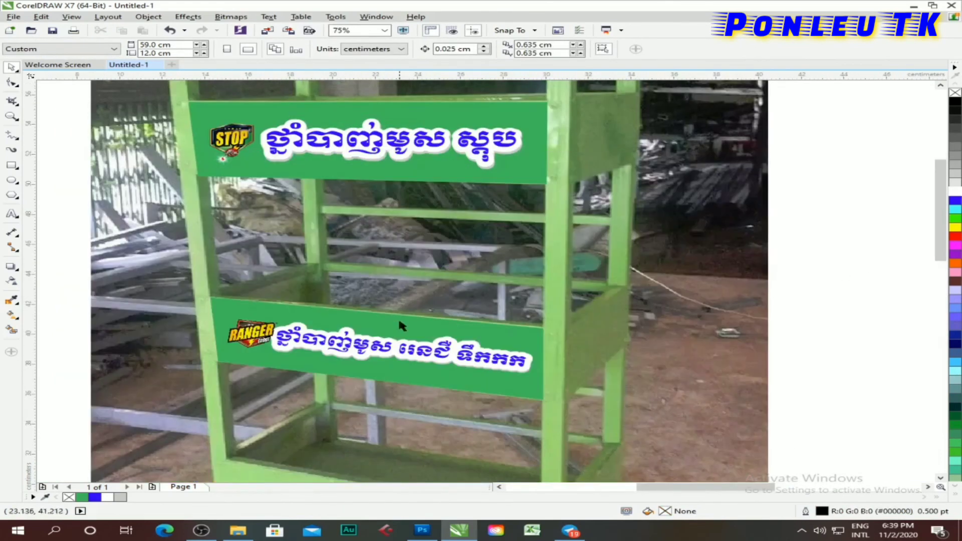
click(453, 368)
scroll(406, 352, up, 2)
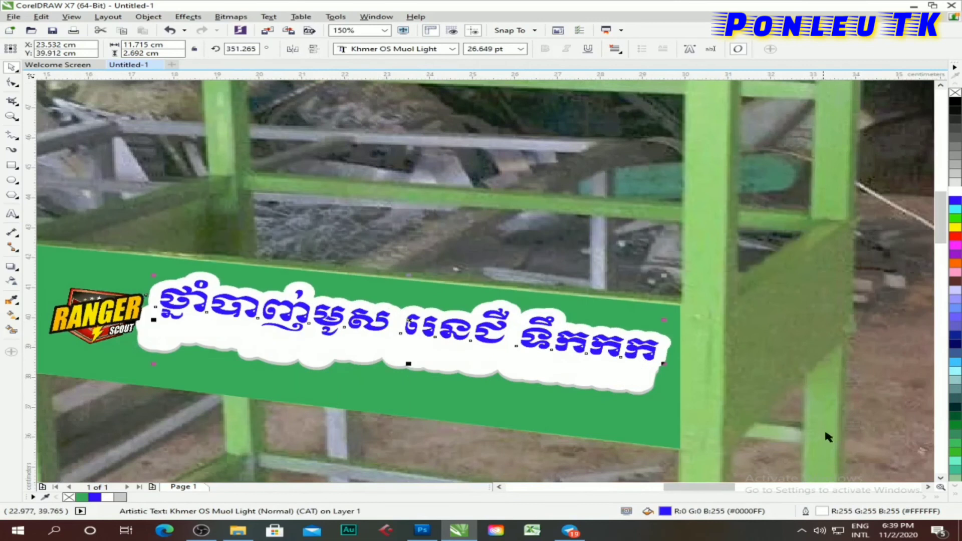
right_click(955, 94)
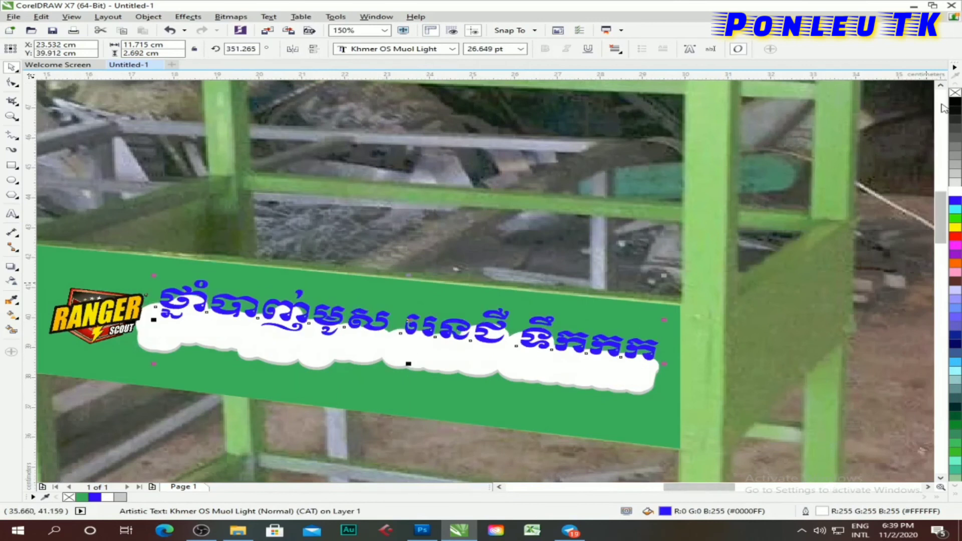
drag(408, 320, 400, 339)
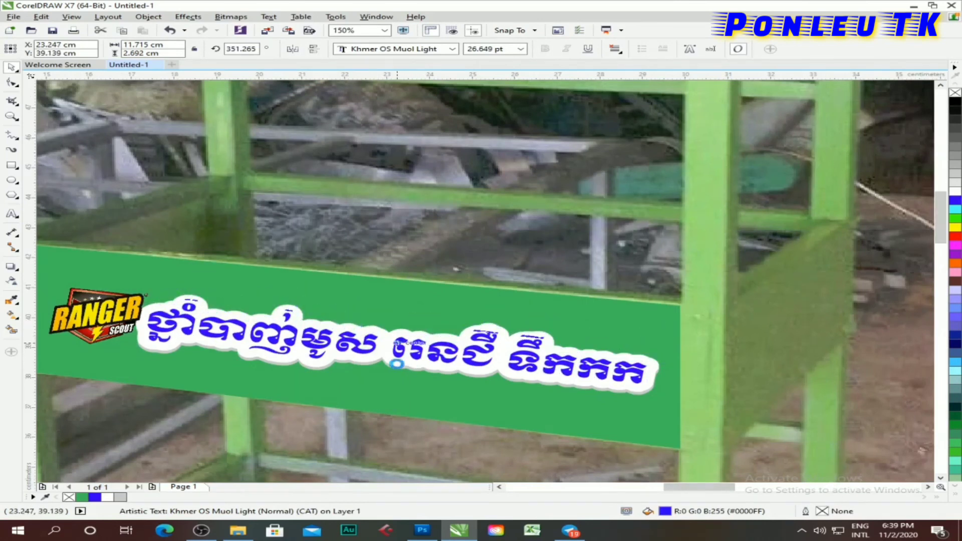
scroll(397, 364, up, 2)
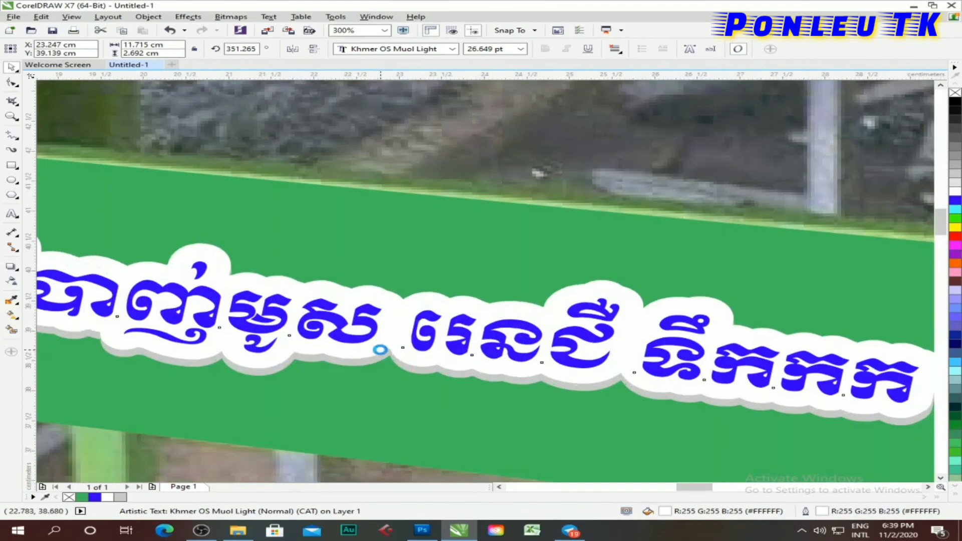
- Reselect the blue Khmer text on the tilted RANGER banner
click(369, 321)
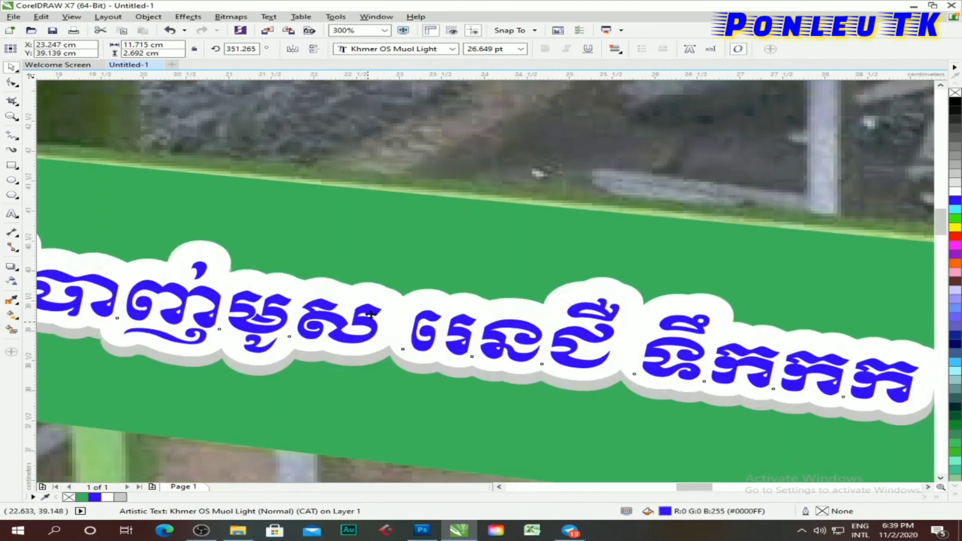
scroll(350, 319, down, 2)
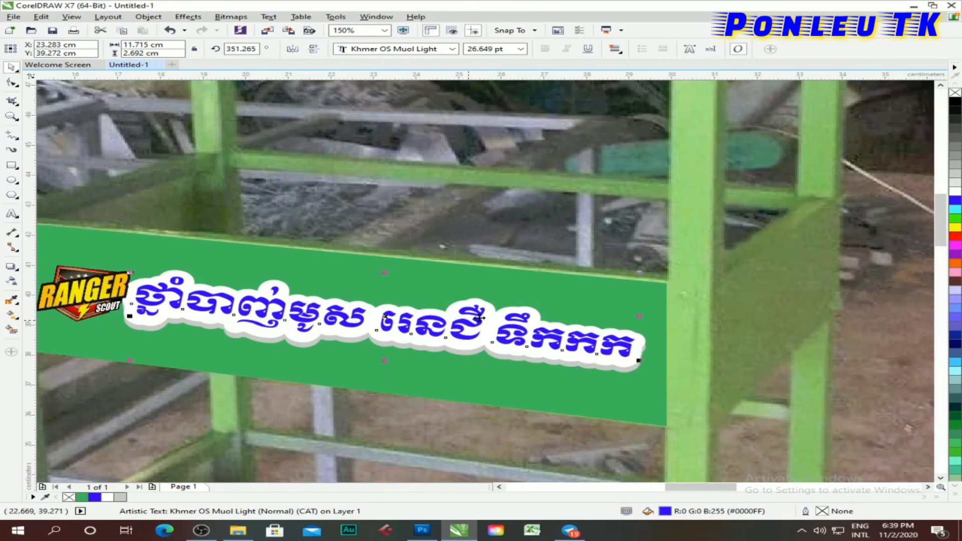
click(711, 311)
scroll(394, 217, down, 2)
scroll(394, 216, down, 1)
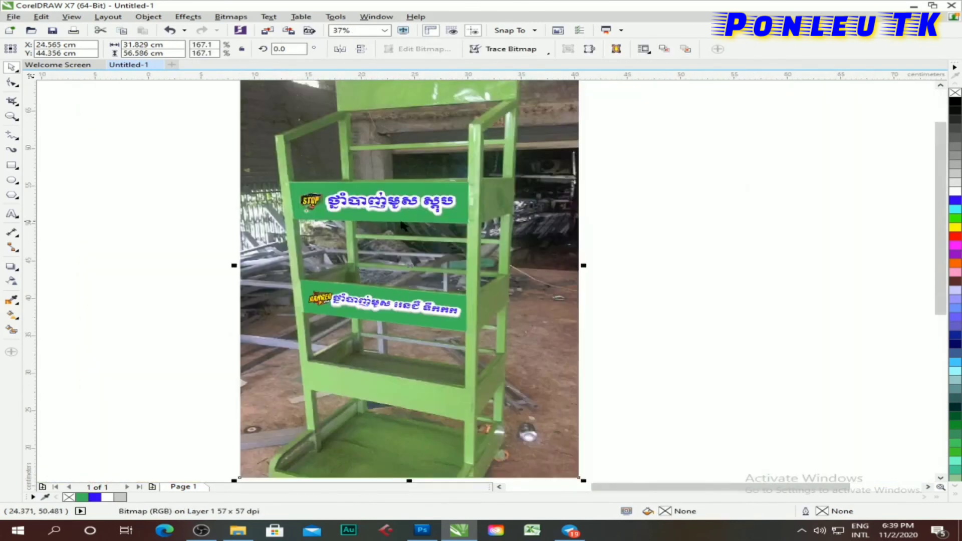
scroll(394, 216, up, 1)
scroll(393, 216, up, 1)
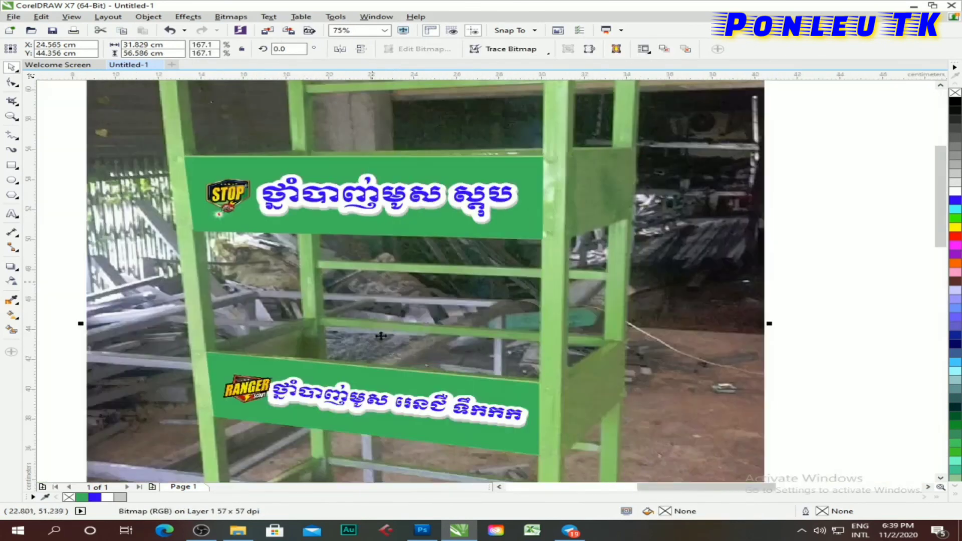
scroll(381, 405, up, 1)
click(372, 393)
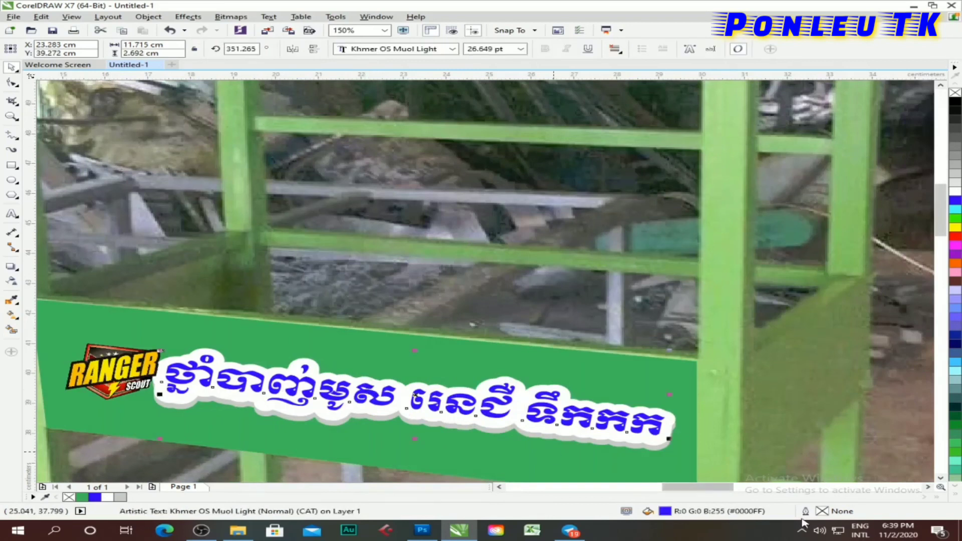
- Edit the white backing text's Outline Pen width from 16.0 pt and apply it
key(Tab)
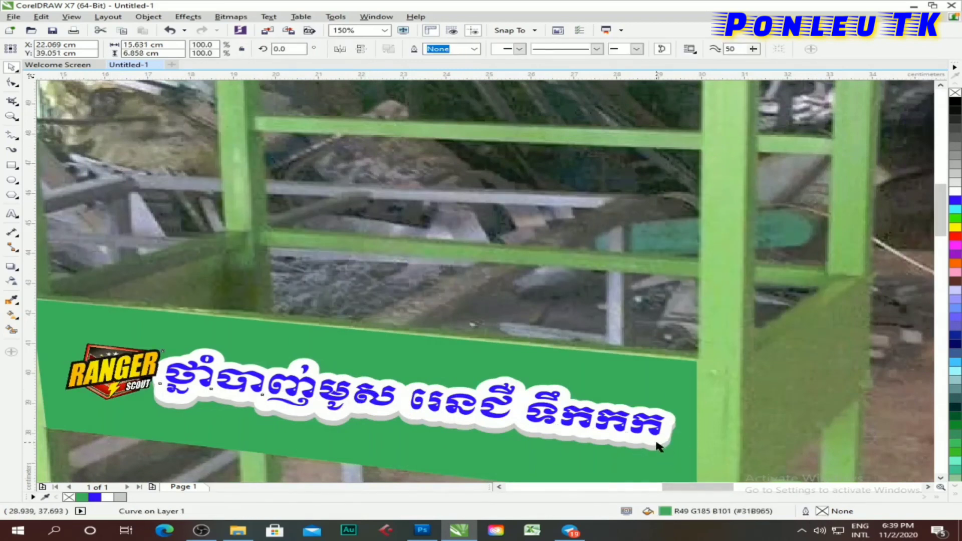
double_click(822, 511)
click(385, 196)
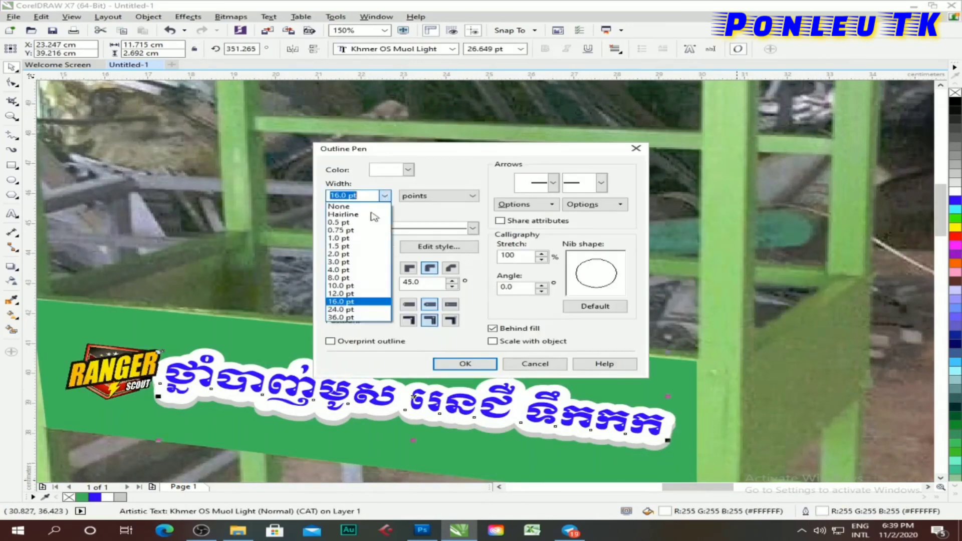
text(14)
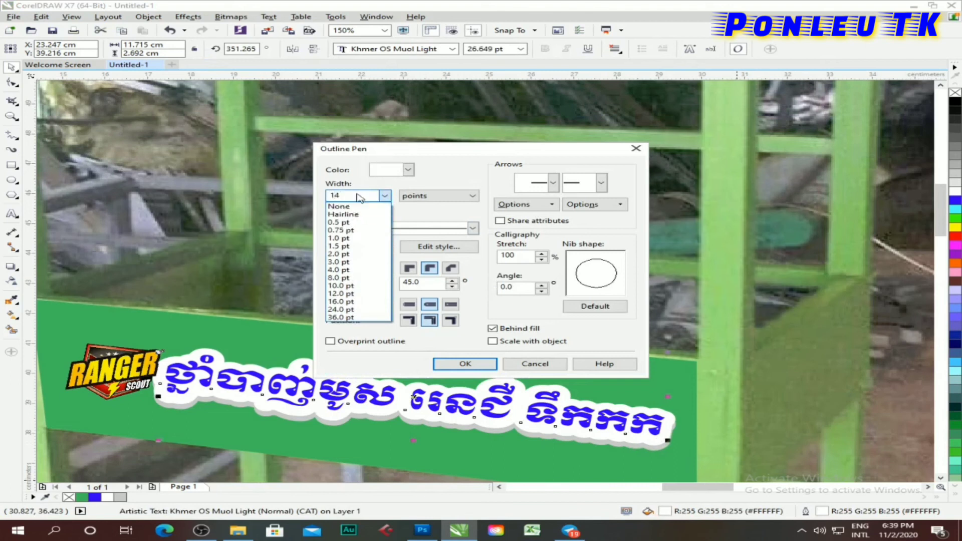
click(359, 196)
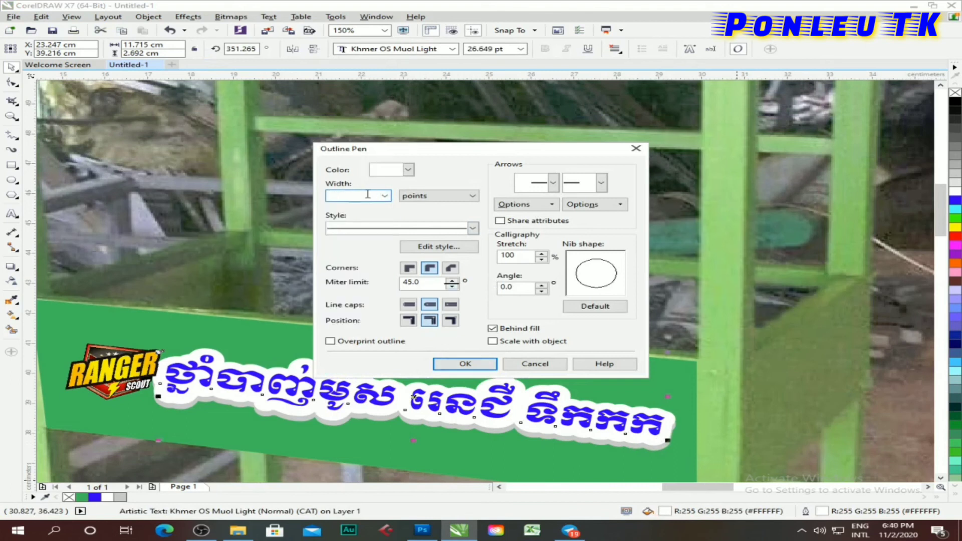
click(465, 362)
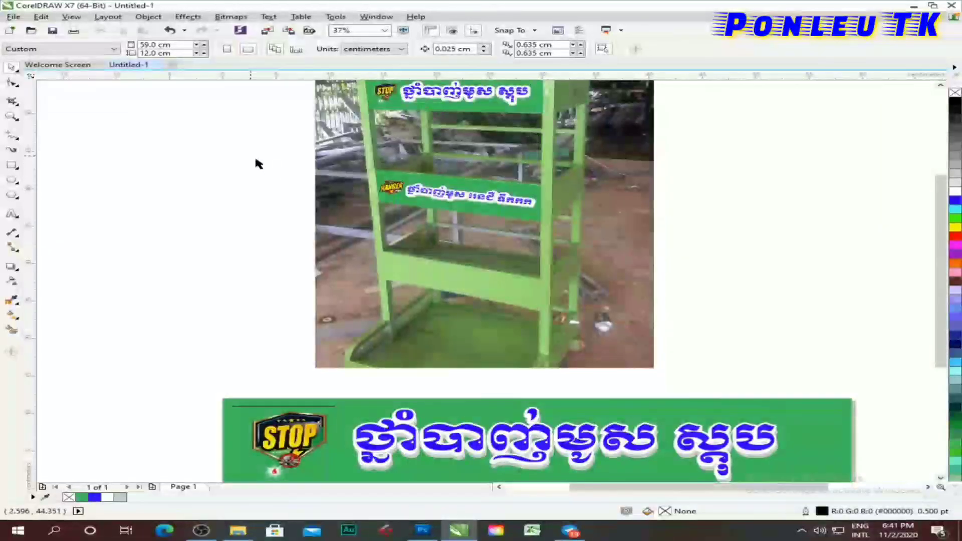
- Move the five-object RANGER banner to the lowest panel and rotate it about 4° clockwise
drag(255, 154, 603, 230)
drag(453, 193, 456, 241)
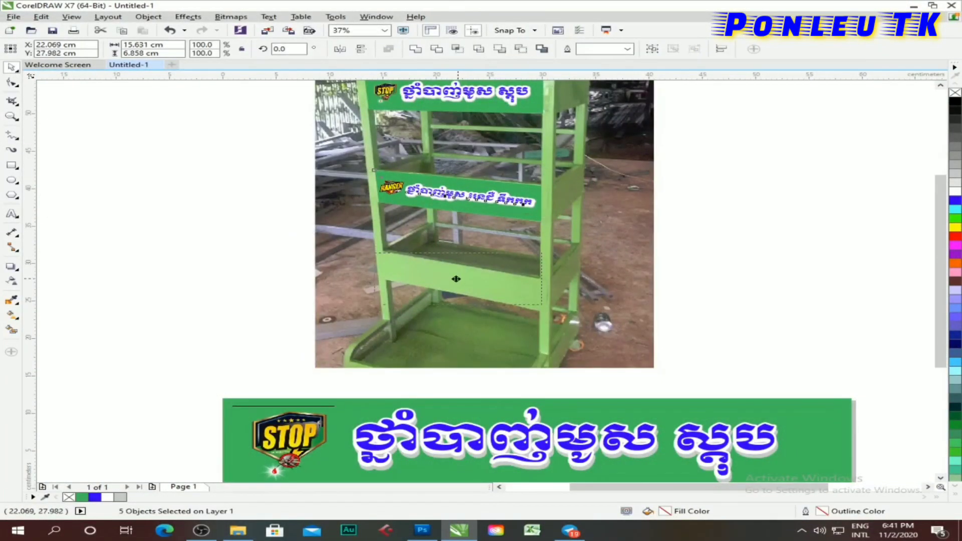
scroll(457, 281, up, 2)
click(599, 256)
drag(627, 217, 632, 232)
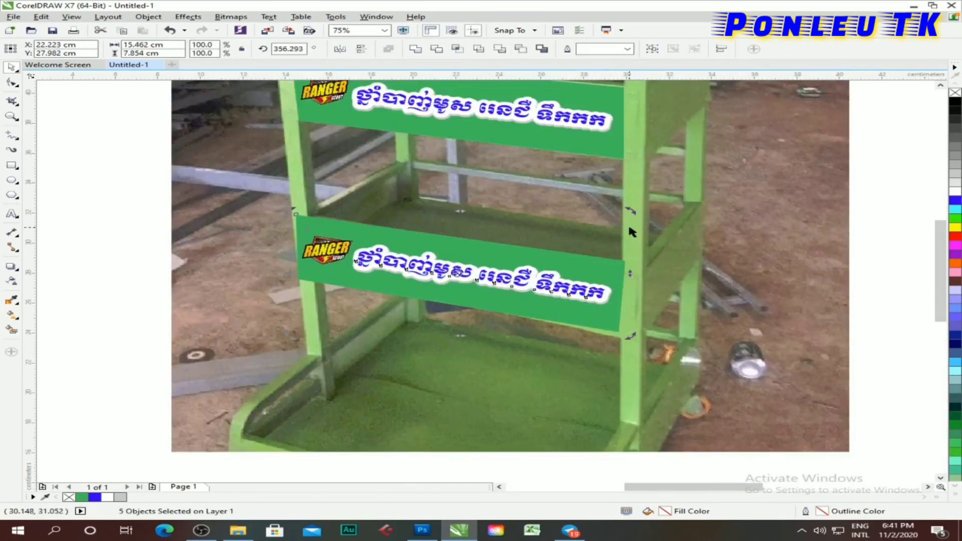
click(584, 266)
scroll(371, 264, up, 2)
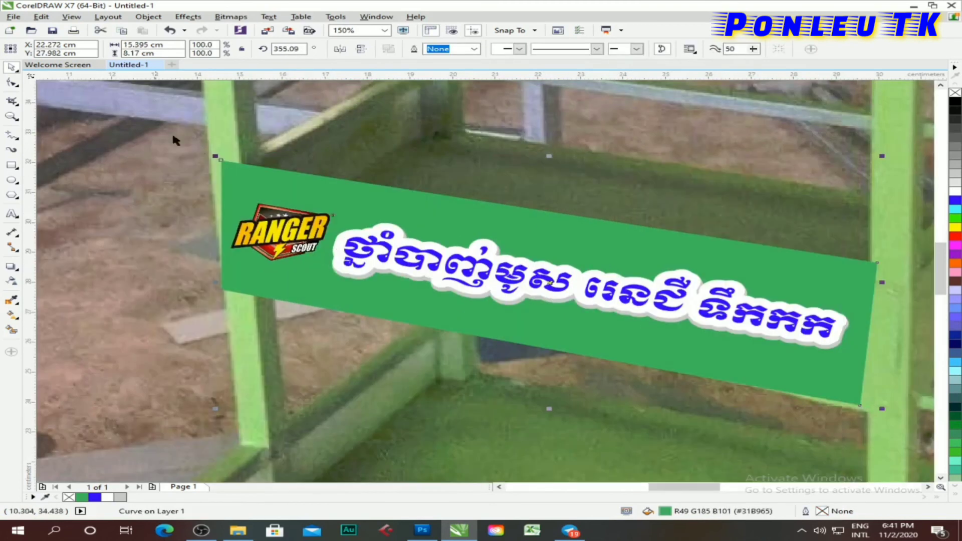
- Fit the lower green banner's four corner nodes to the lower shelf panel's posts and edges
click(12, 82)
drag(222, 161, 242, 165)
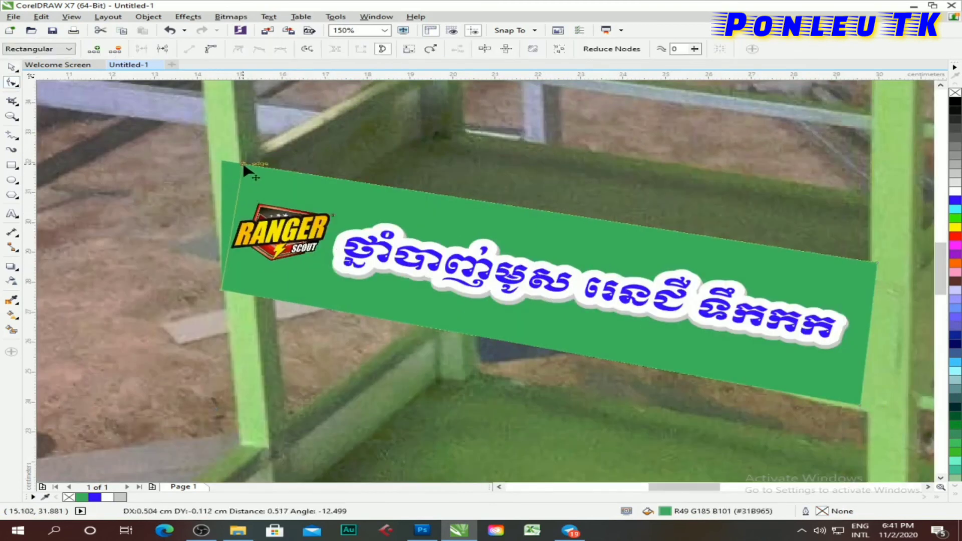
mouse_move(224, 292)
mouse_down()
mouse_move(275, 295)
mouse_move(246, 289)
mouse_up()
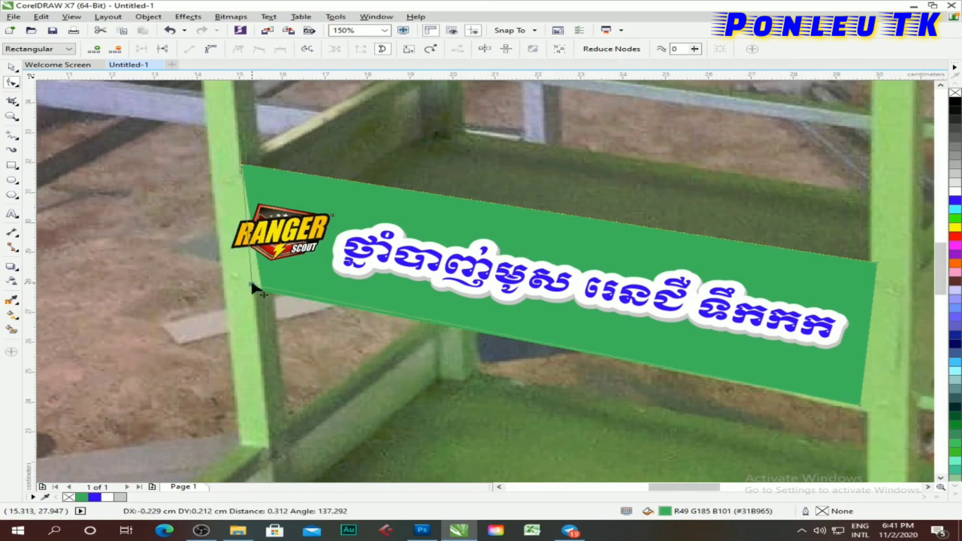
scroll(294, 313, down, 3)
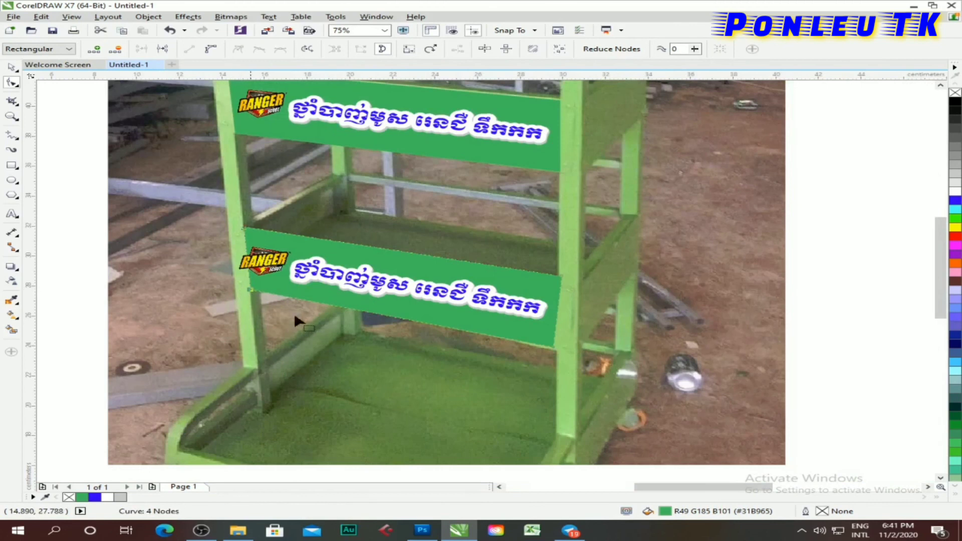
scroll(562, 353, up, 4)
drag(561, 357, 566, 357)
drag(571, 219, 569, 231)
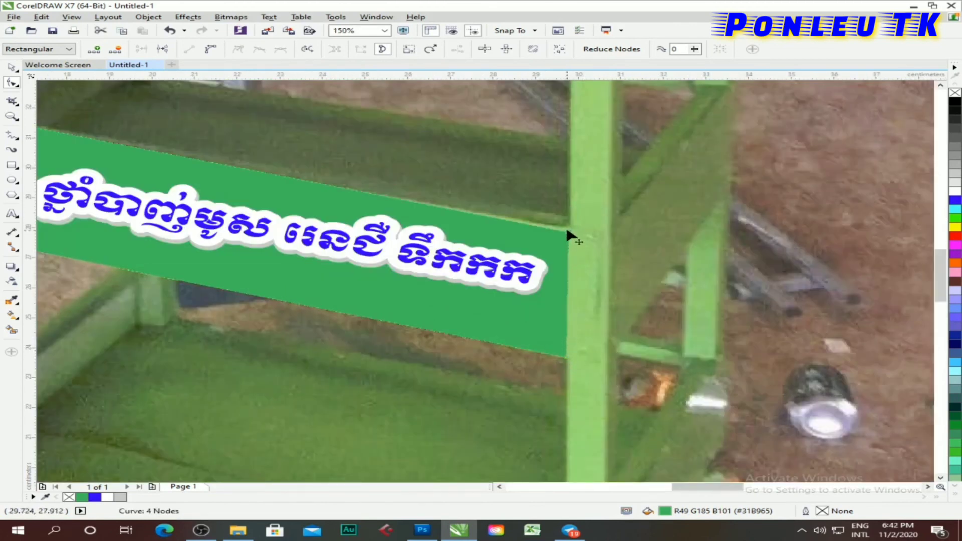
scroll(569, 232, down, 2)
scroll(242, 183, up, 2)
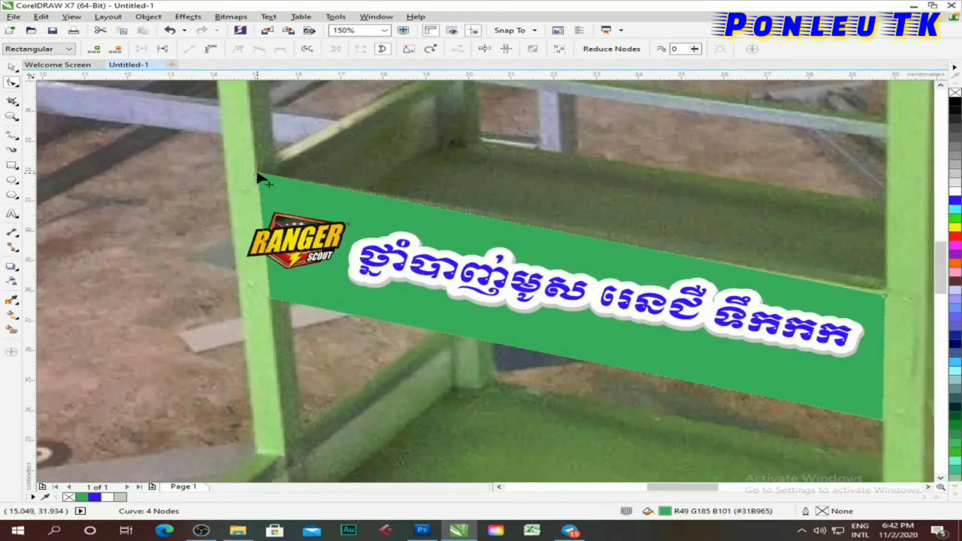
drag(257, 173, 258, 186)
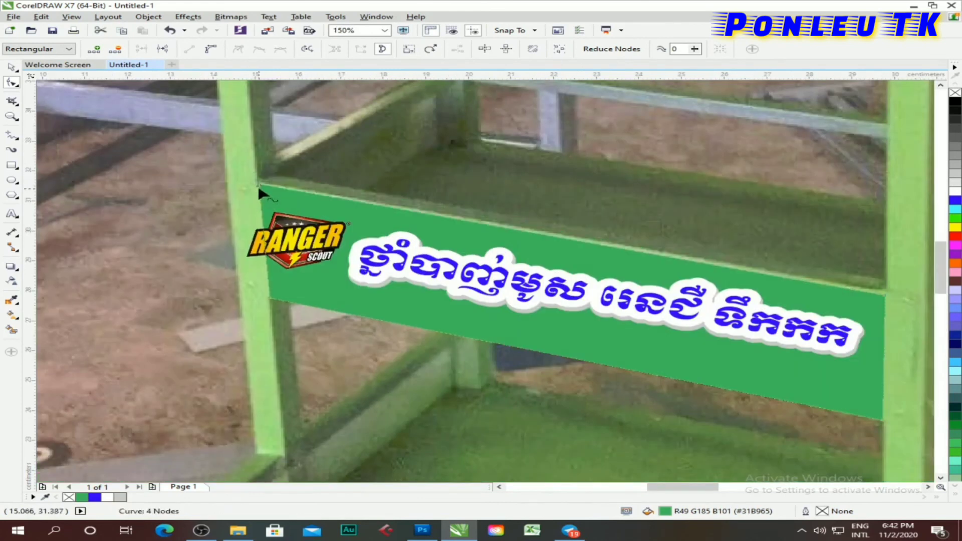
click(12, 67)
click(131, 167)
scroll(133, 169, down, 2)
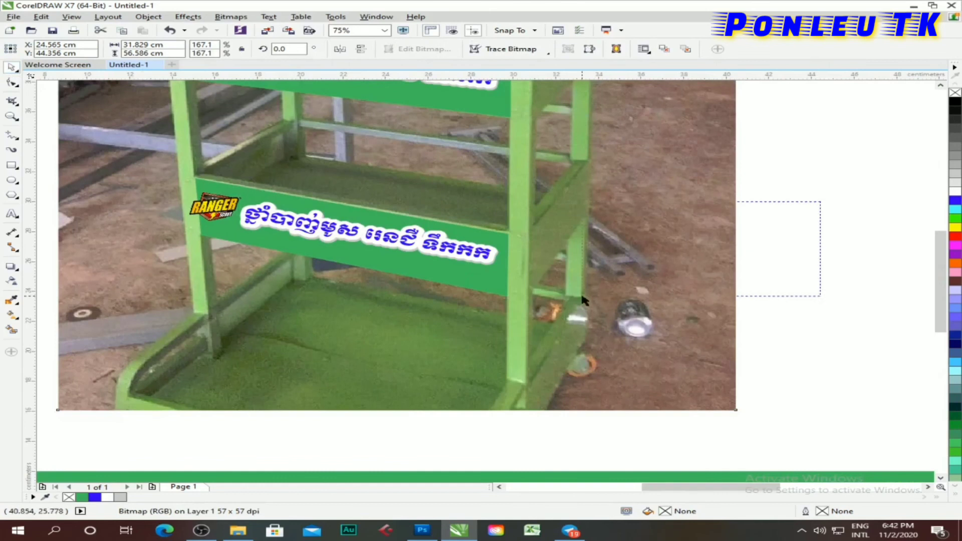
- Group the lower banner's five pieces and nudge the group slightly right
click(253, 216)
click(382, 229)
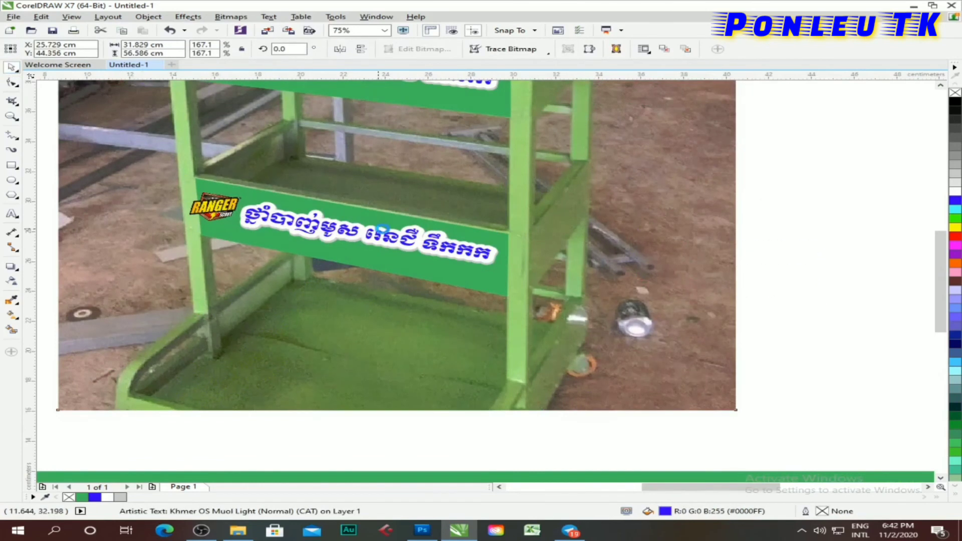
scroll(382, 229, down, 2)
drag(730, 172, 278, 303)
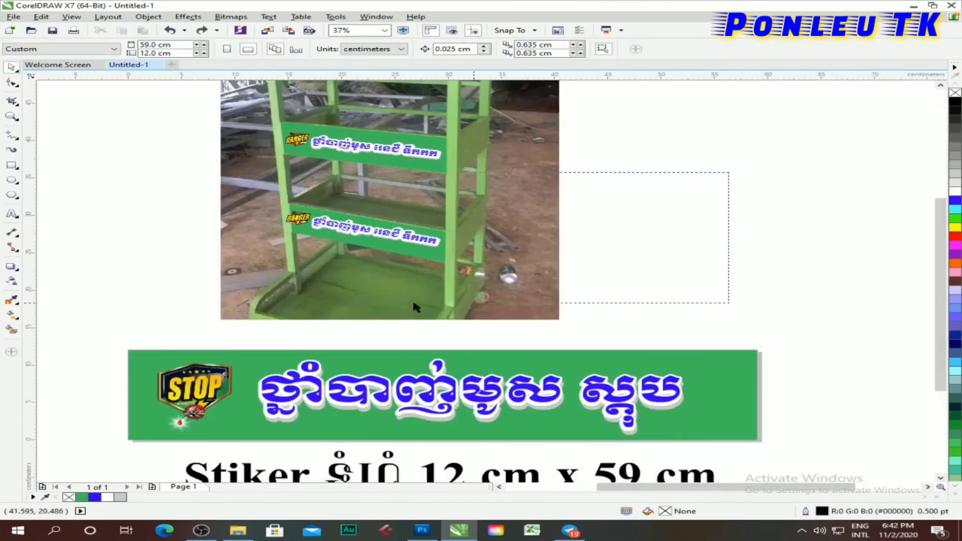
key(ctrl+g)
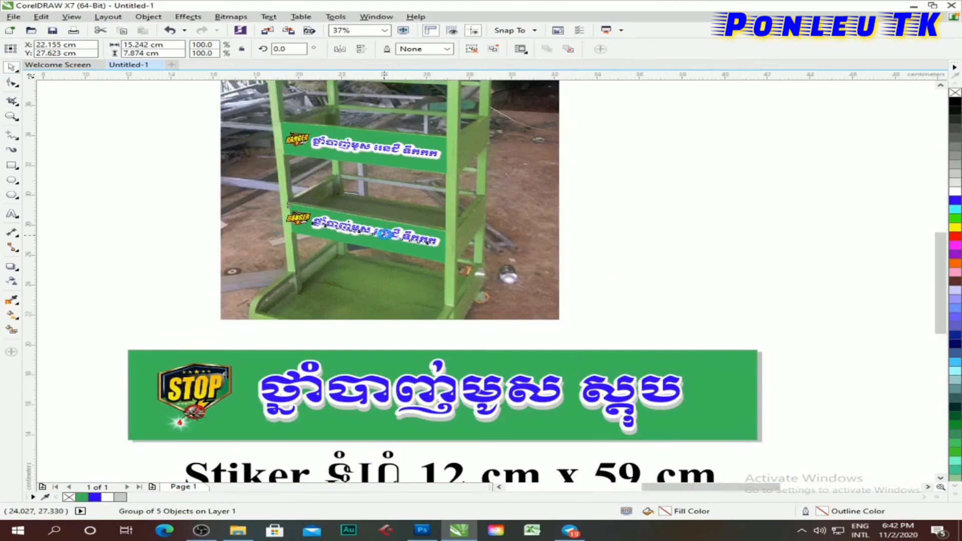
scroll(403, 236, up, 2)
drag(378, 231, 380, 232)
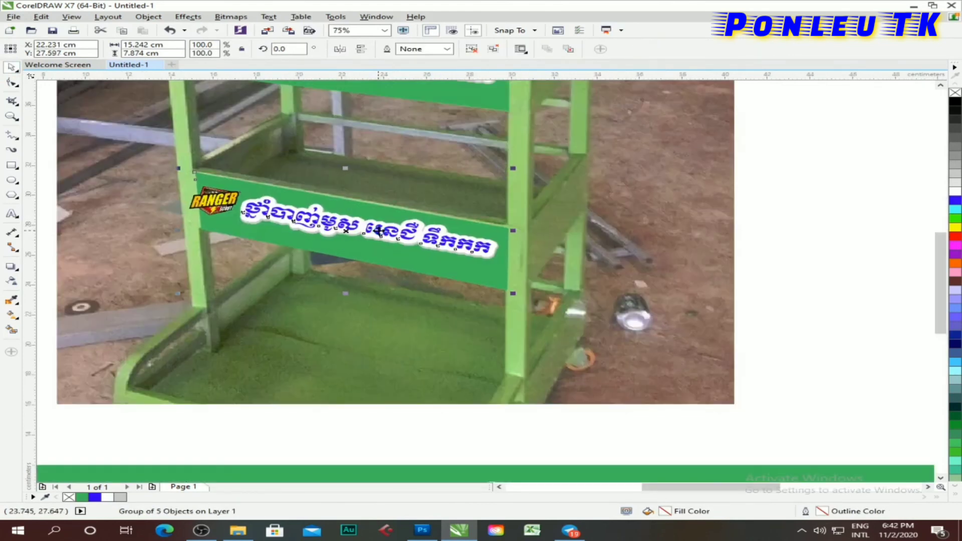
click(832, 223)
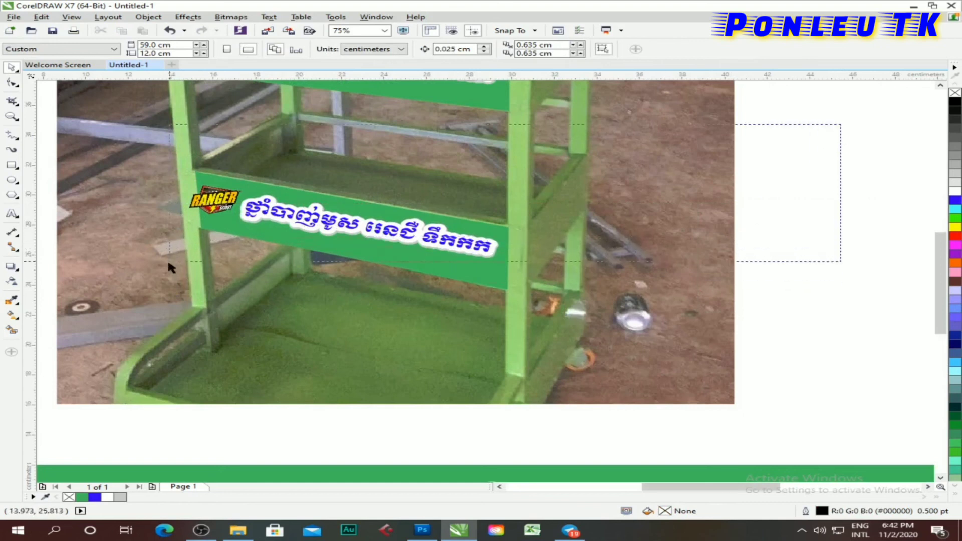
- Regroup the RANGER logo and Khmer text, nudge it right and down, and shrink it slightly
click(323, 217)
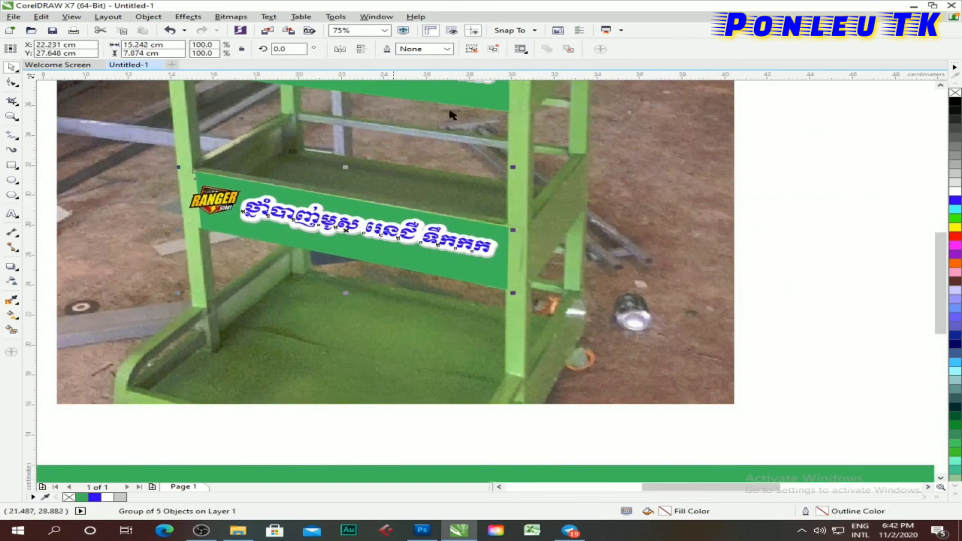
click(756, 242)
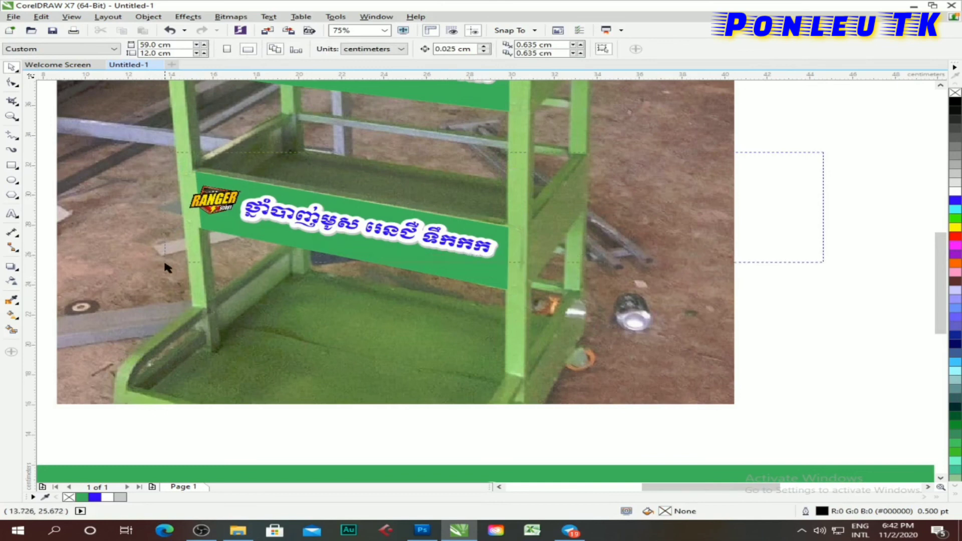
click(234, 253)
key(ctrl+a)
key(ctrl+g)
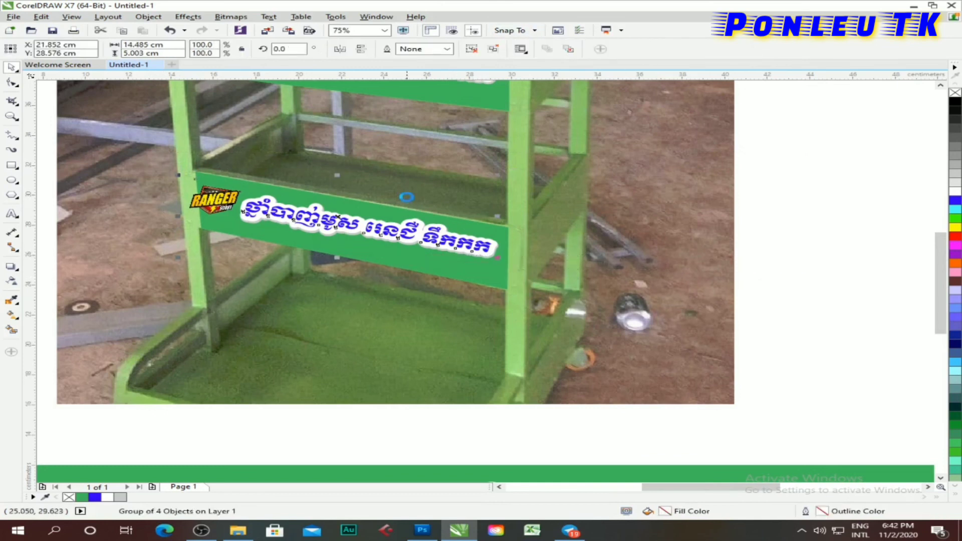
key(Right)
key(Right)
key(Right)
key(Right)
key(Right)
key(Right)
key(Down)
key(Down)
key(Right)
key(Down)
key(Right)
drag(507, 181, 499, 186)
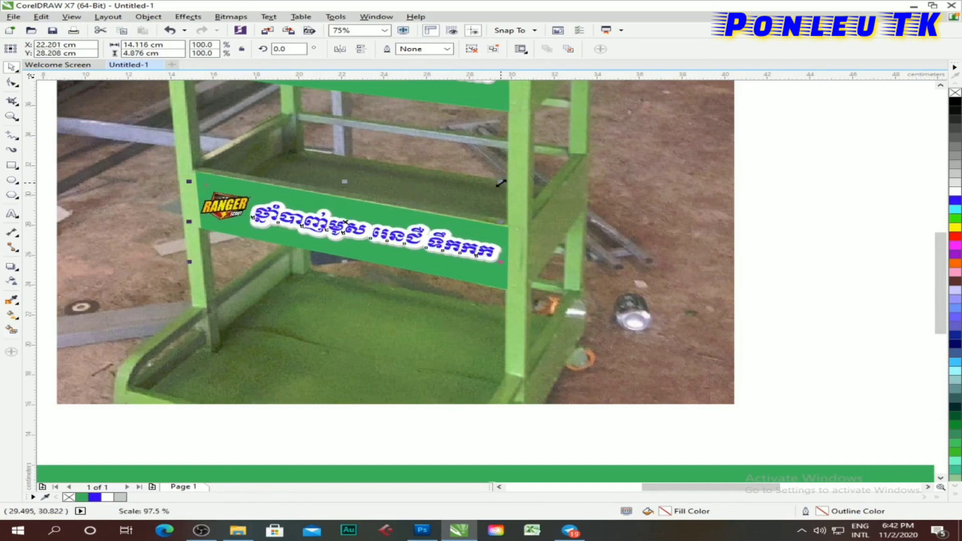
scroll(314, 206, down, 2)
click(645, 209)
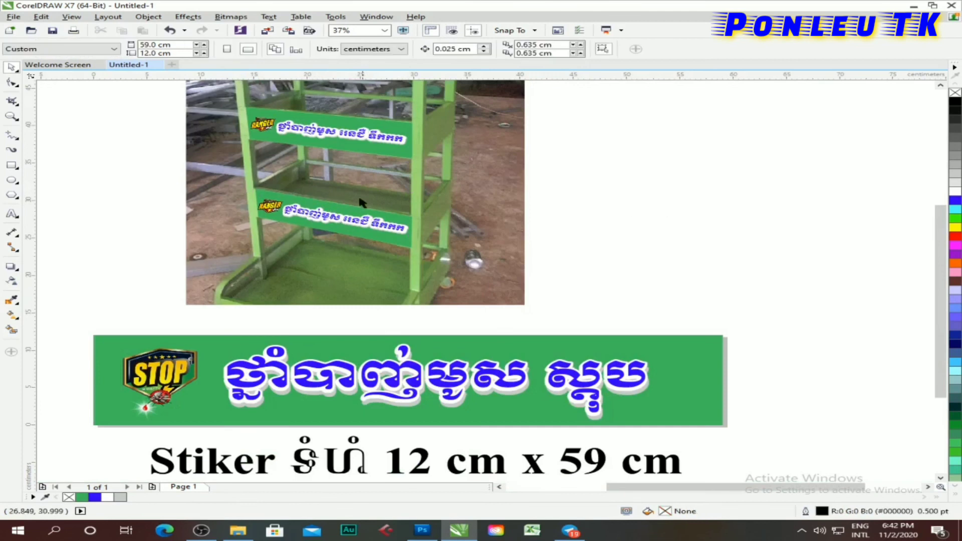
scroll(355, 203, down, 2)
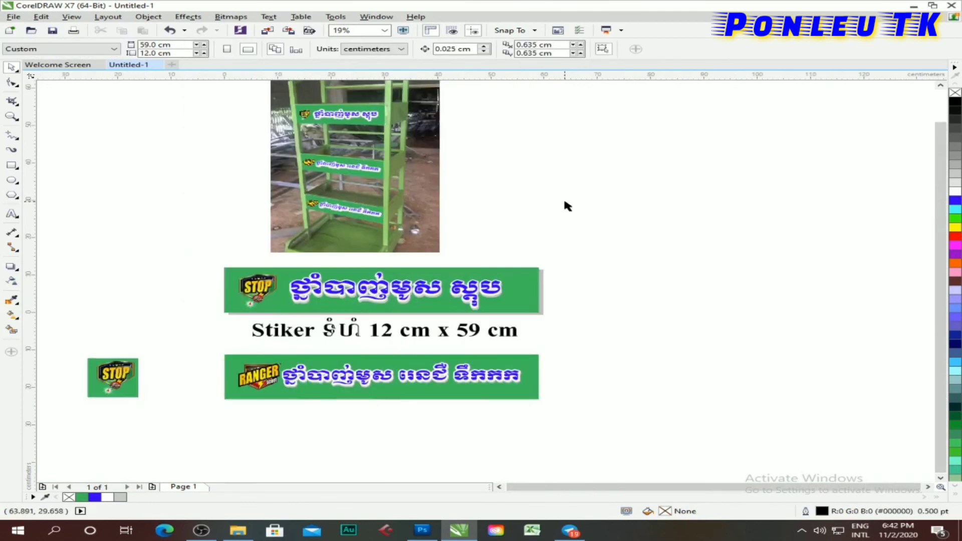
scroll(353, 211, up, 1)
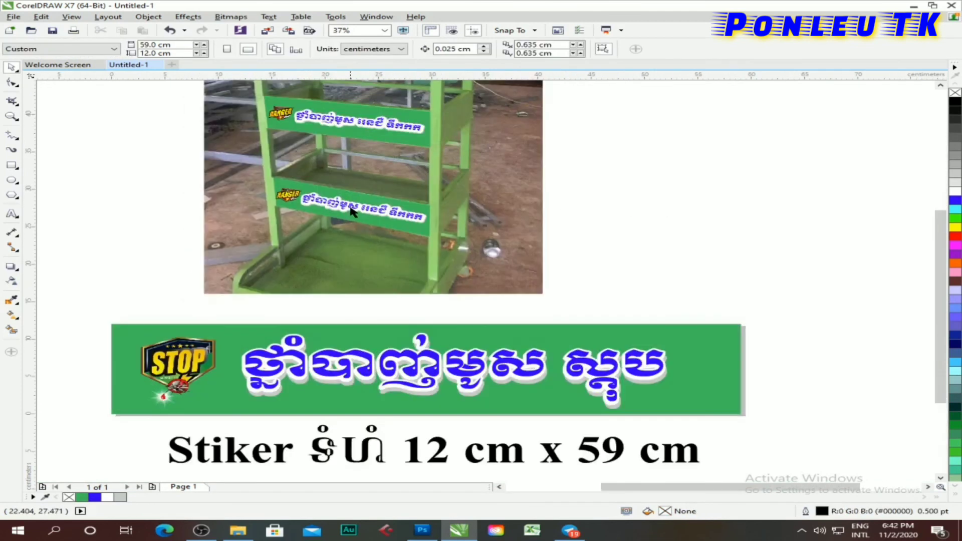
drag(664, 168, 271, 228)
scroll(681, 230, up, 1)
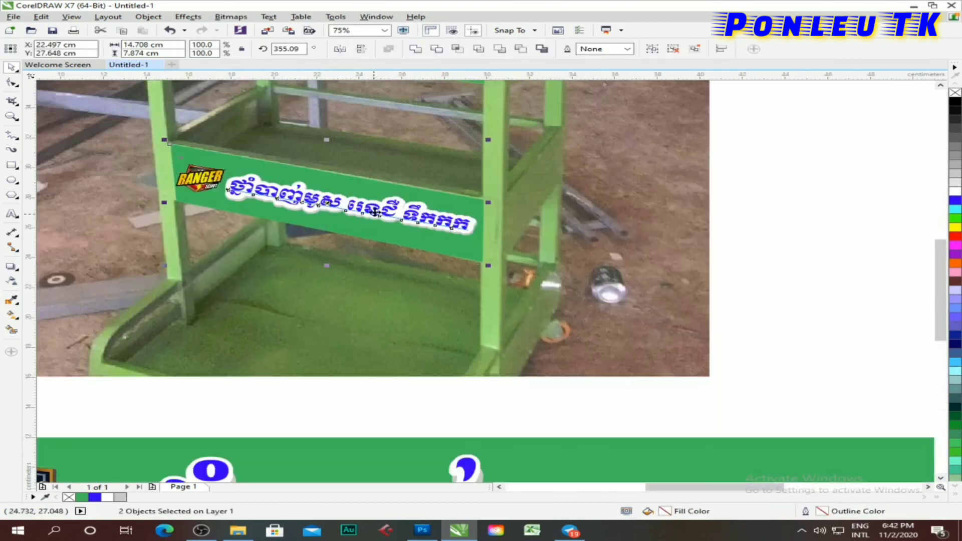
mouse_move(786, 149)
mouse_down()
mouse_move(126, 216)
mouse_move(127, 237)
mouse_up()
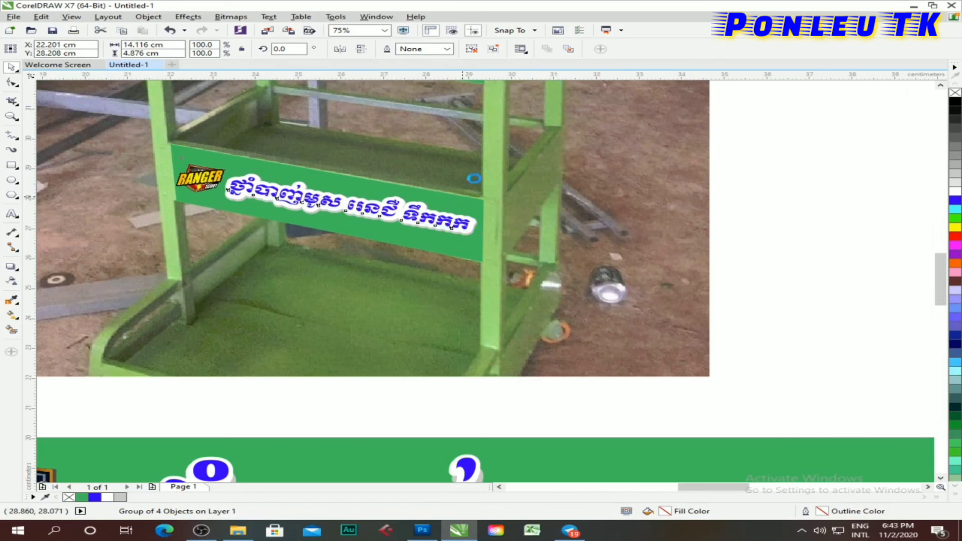
scroll(482, 121, up, 1)
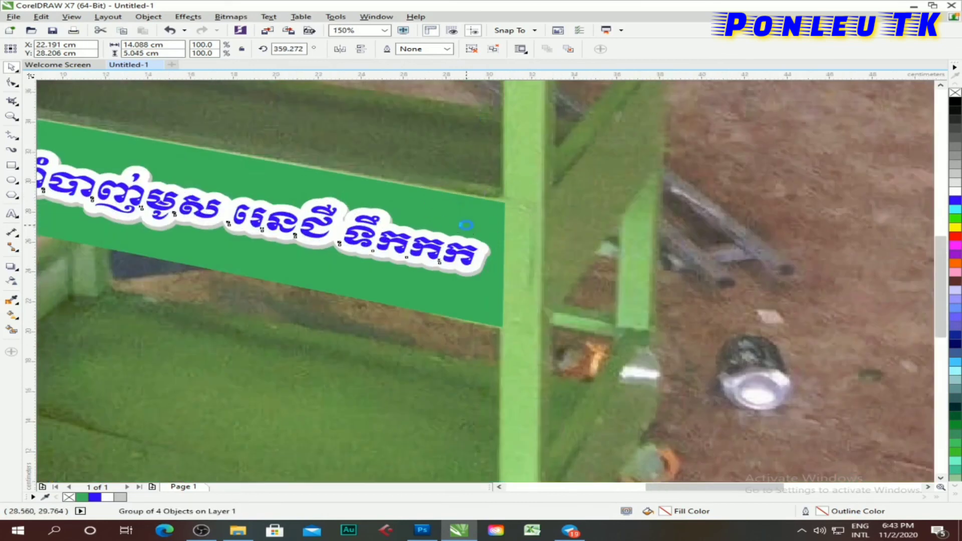
scroll(466, 225, down, 1)
scroll(466, 225, down, 1)
click(701, 202)
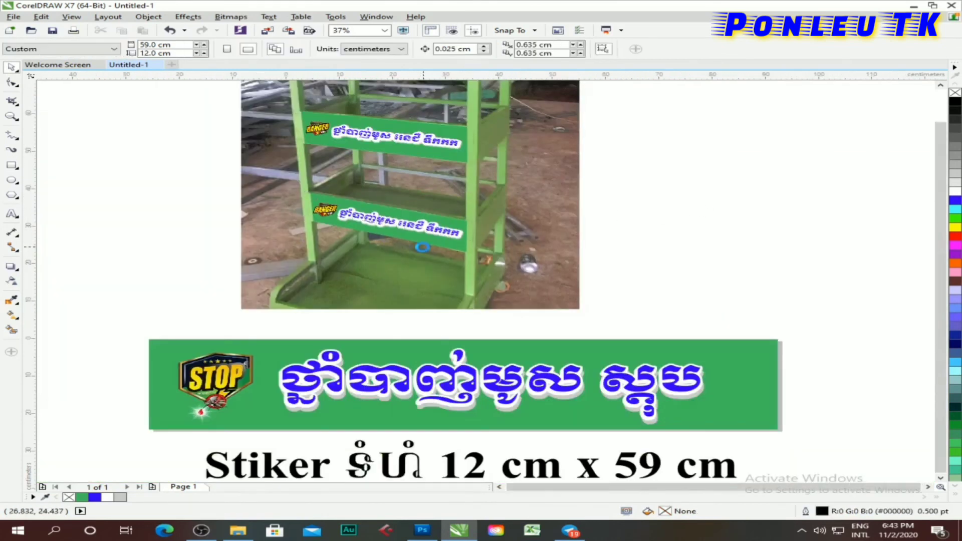
scroll(422, 247, down, 1)
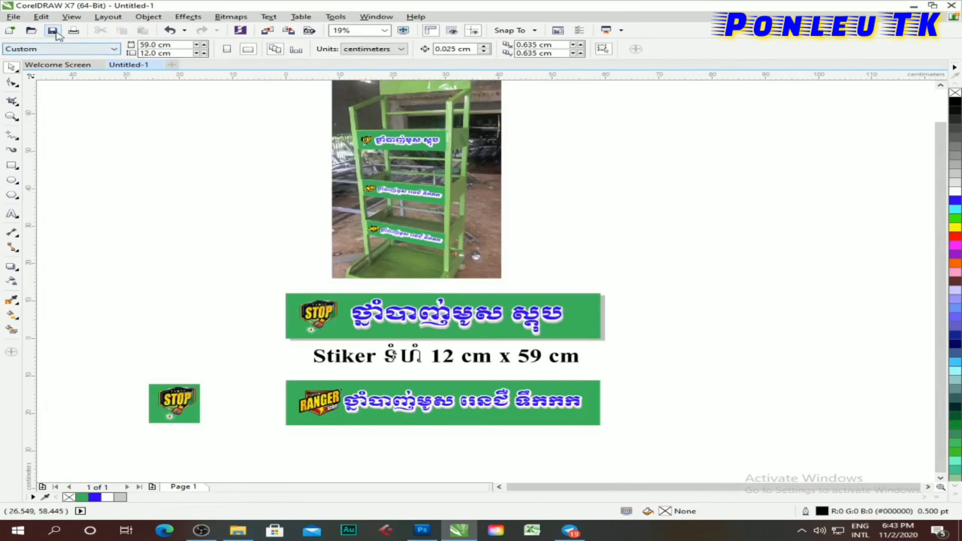
- Open Save Drawing and start replacing the Untitled-1.cdr file name with a new name
key(ctrl+s)
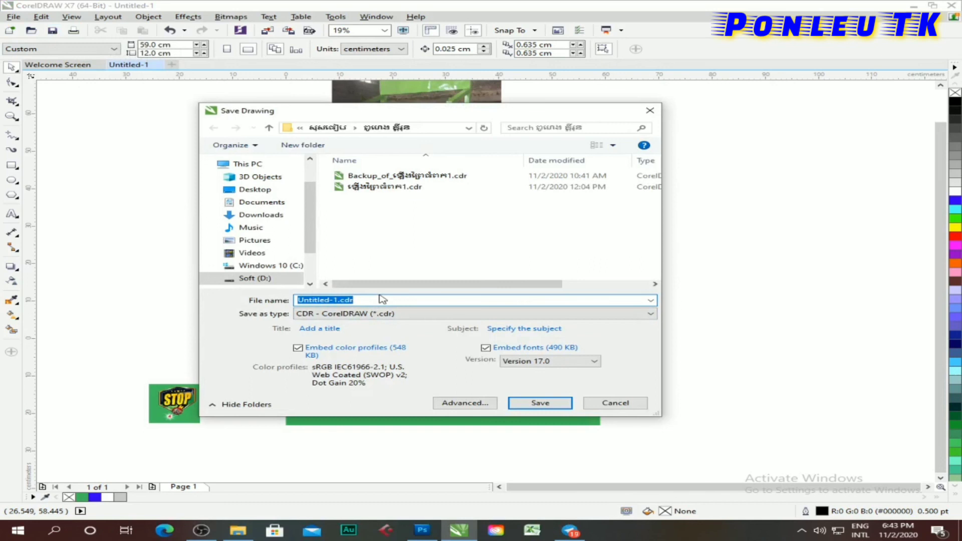
text(f)
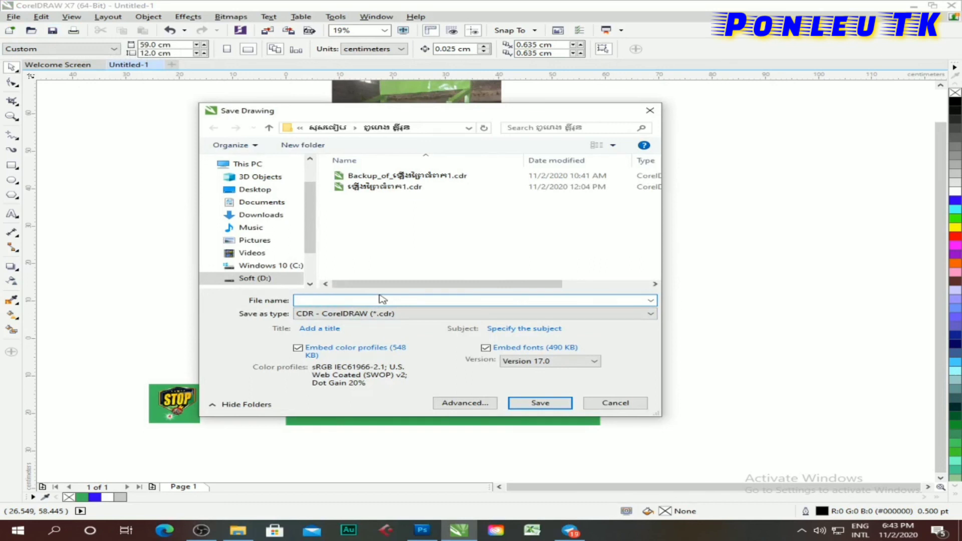
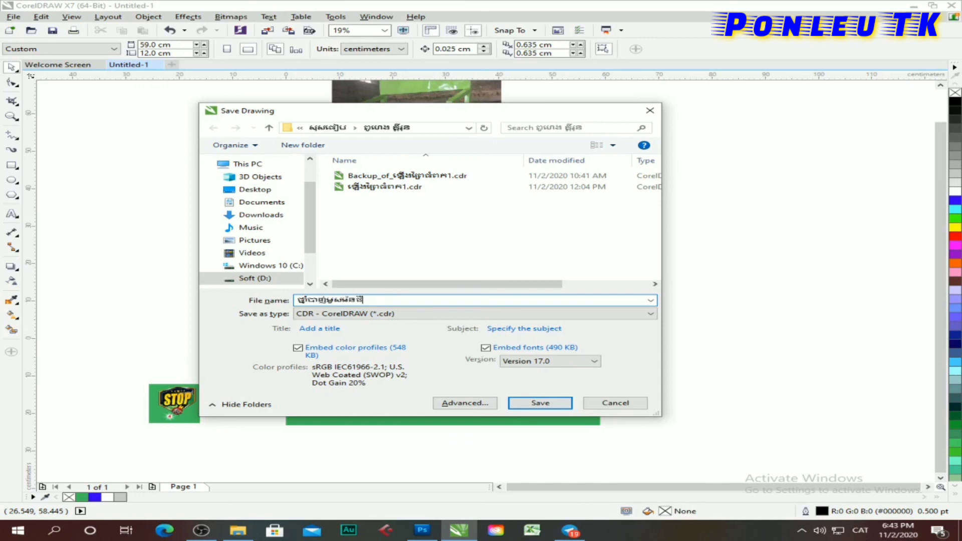
- Save the sticker design as a CDR - CorelDRAW file under the entered Khmer file name
key(Return)
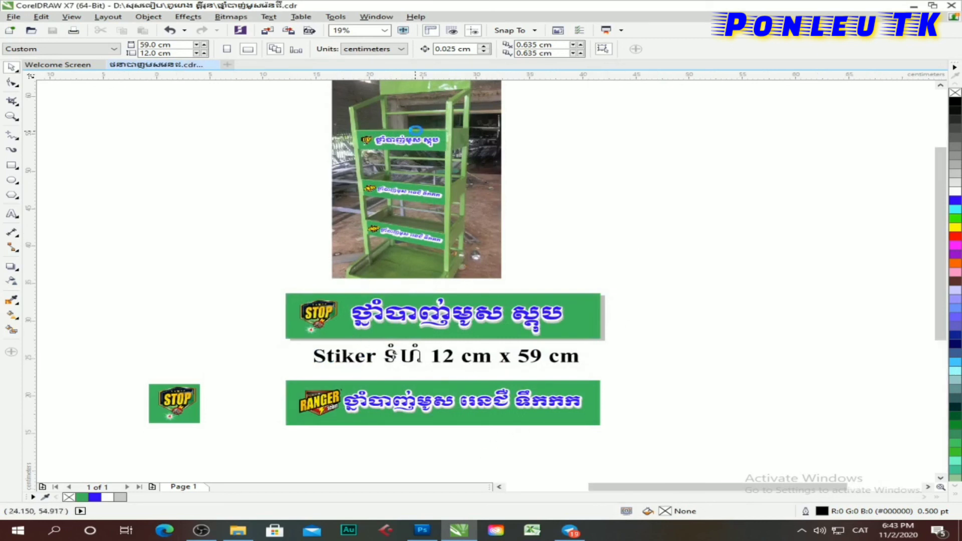
scroll(419, 172, up, 2)
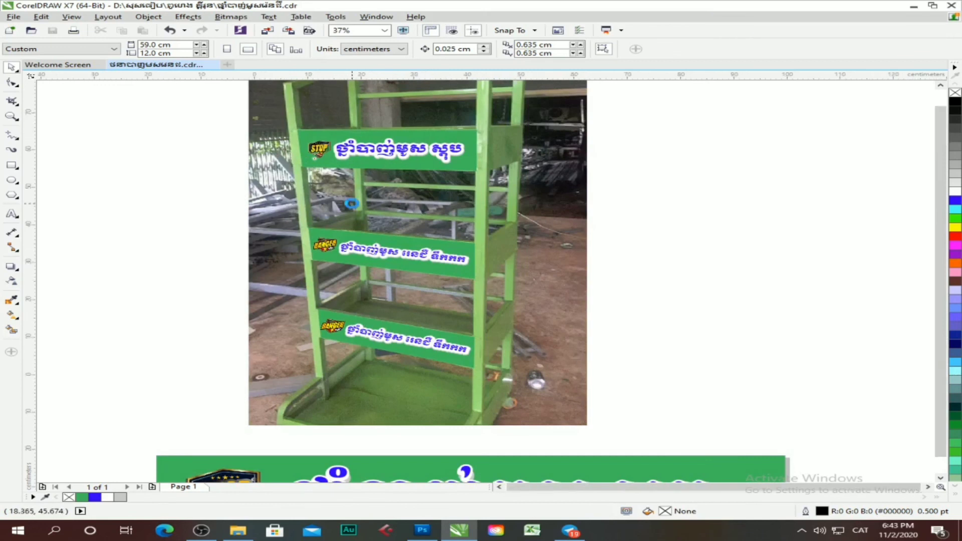
scroll(354, 207, down, 2)
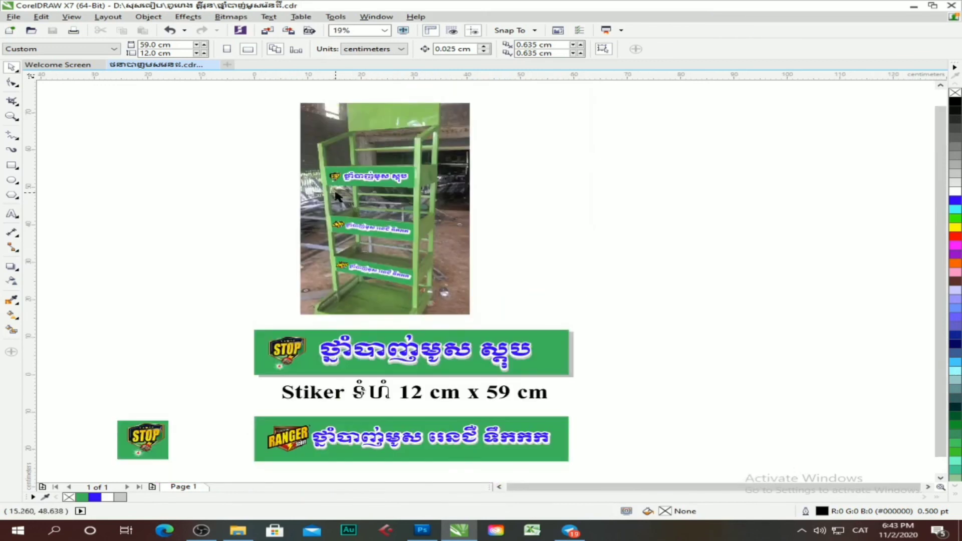